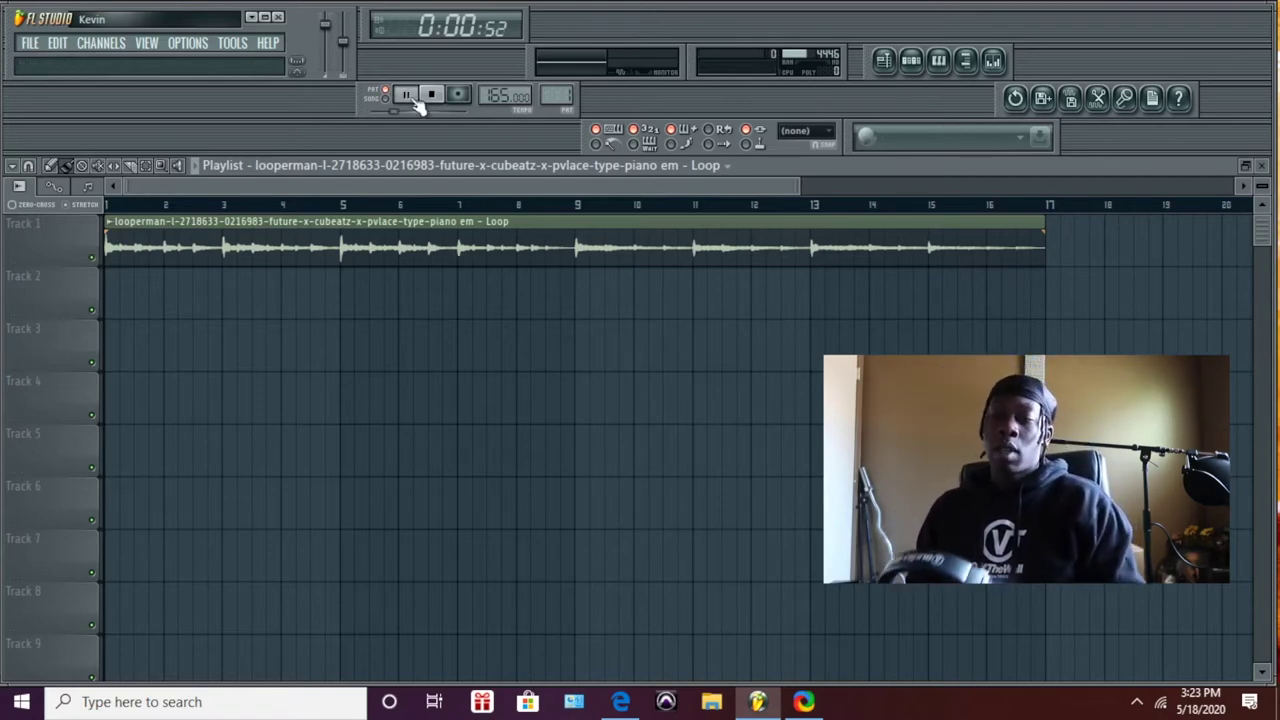
# Play the song and slice the piano loop clip on Track 1 at bar 9
pyautogui.press('space')
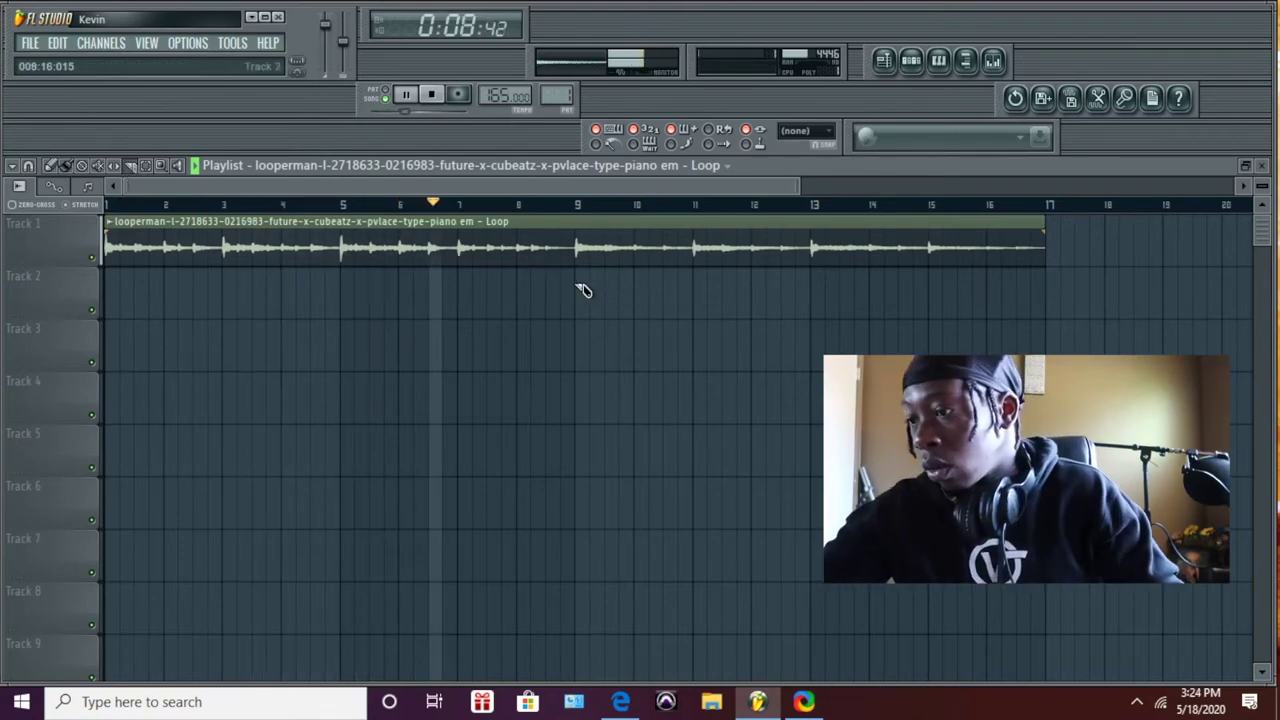
pyautogui.click(583, 230)
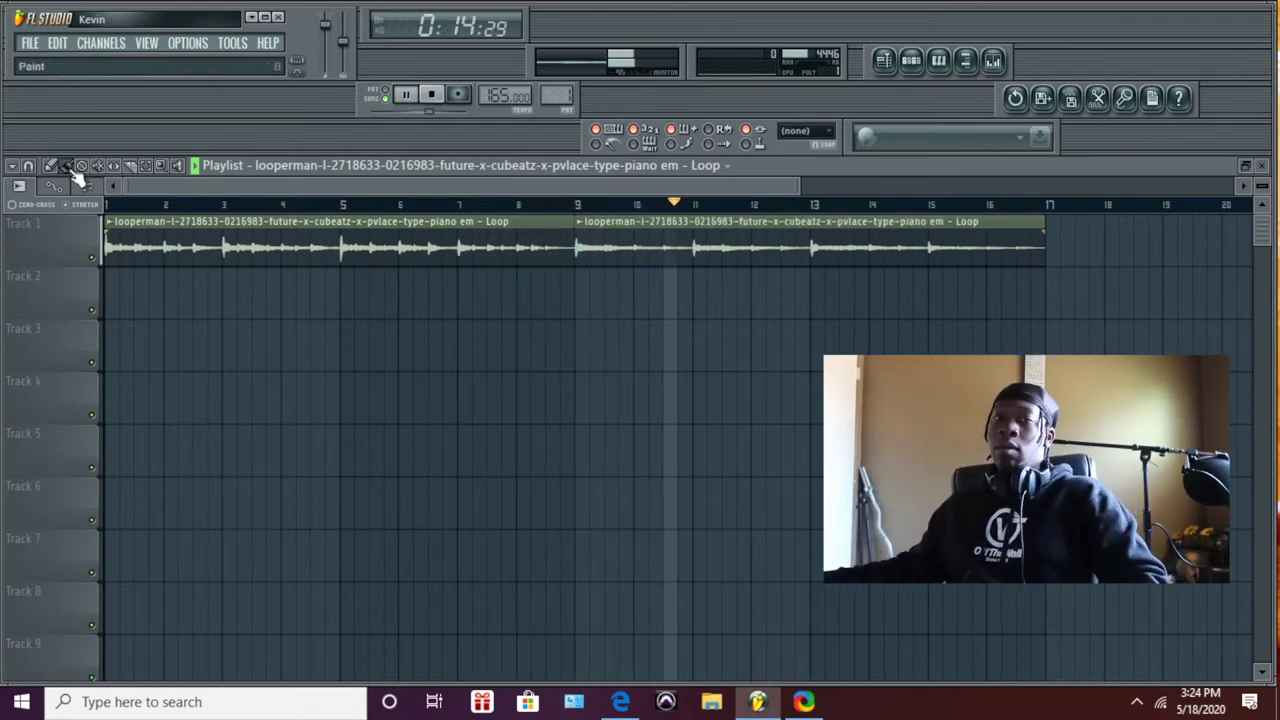
# Open the step sequencer and set its channel filter to show all channels
pyautogui.click(938, 61)
pyautogui.click(497, 301)
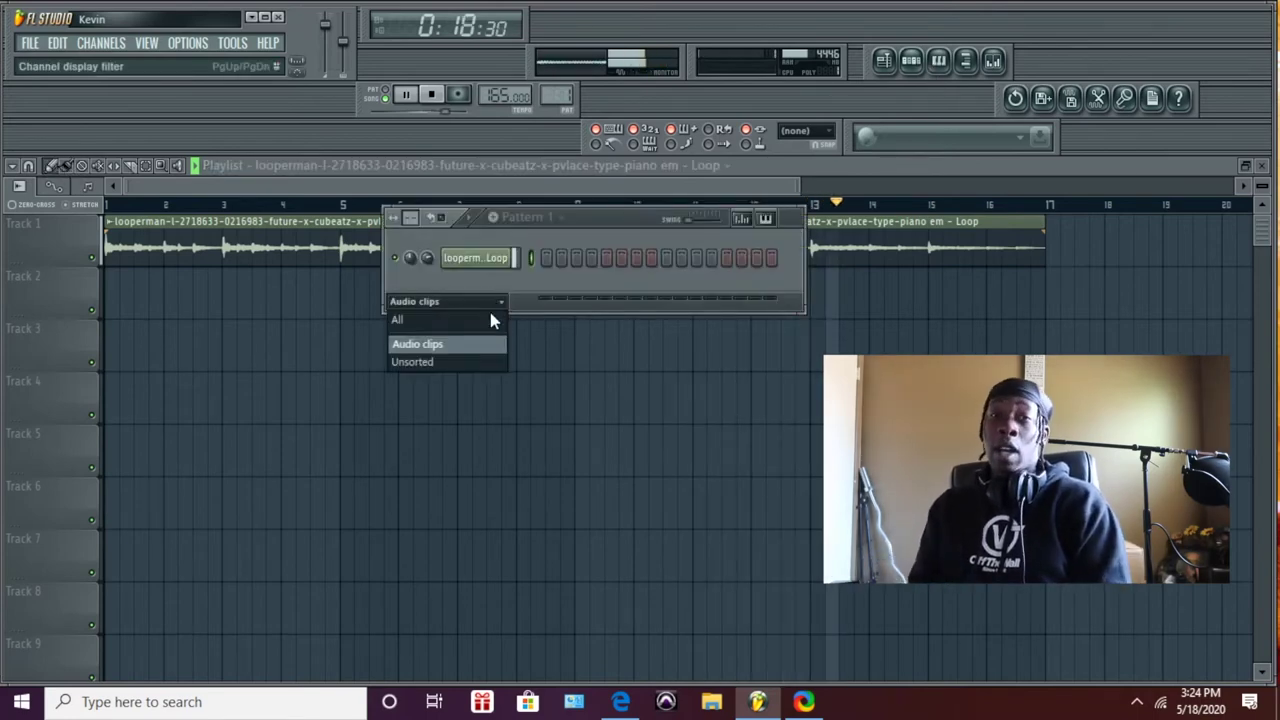
pyautogui.click(490, 317)
pyautogui.click(146, 42)
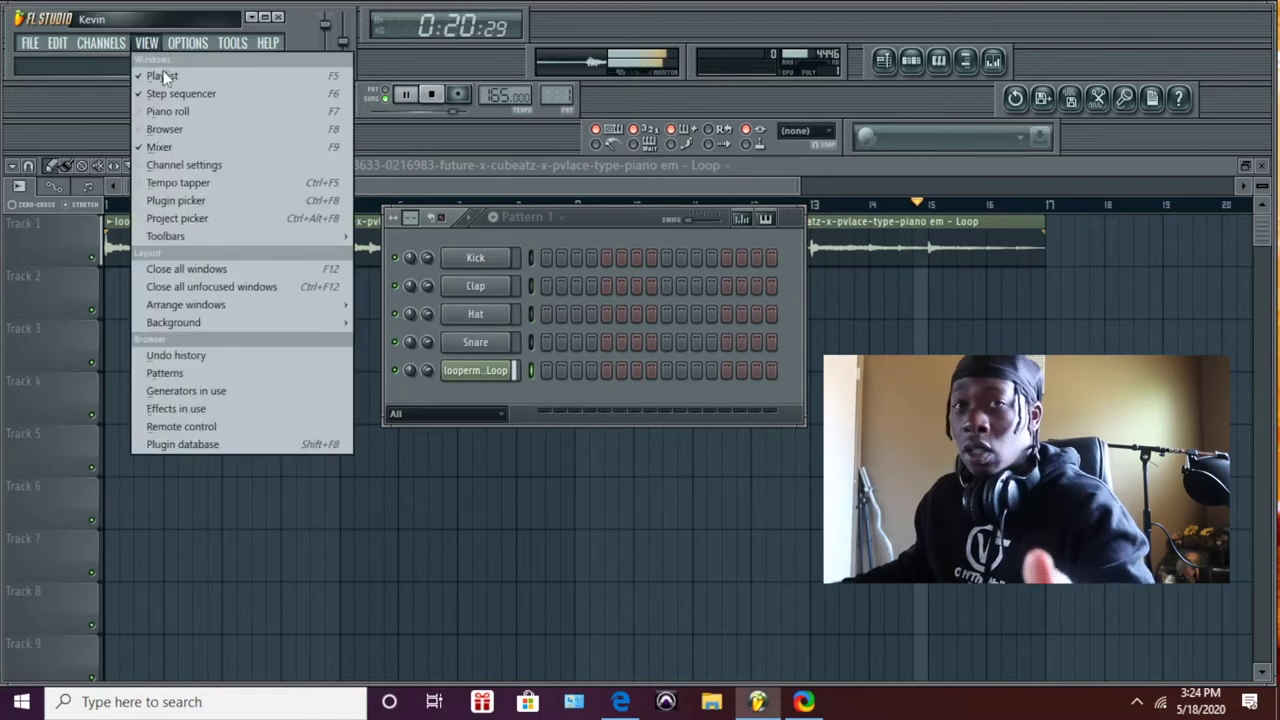
pyautogui.click(166, 129)
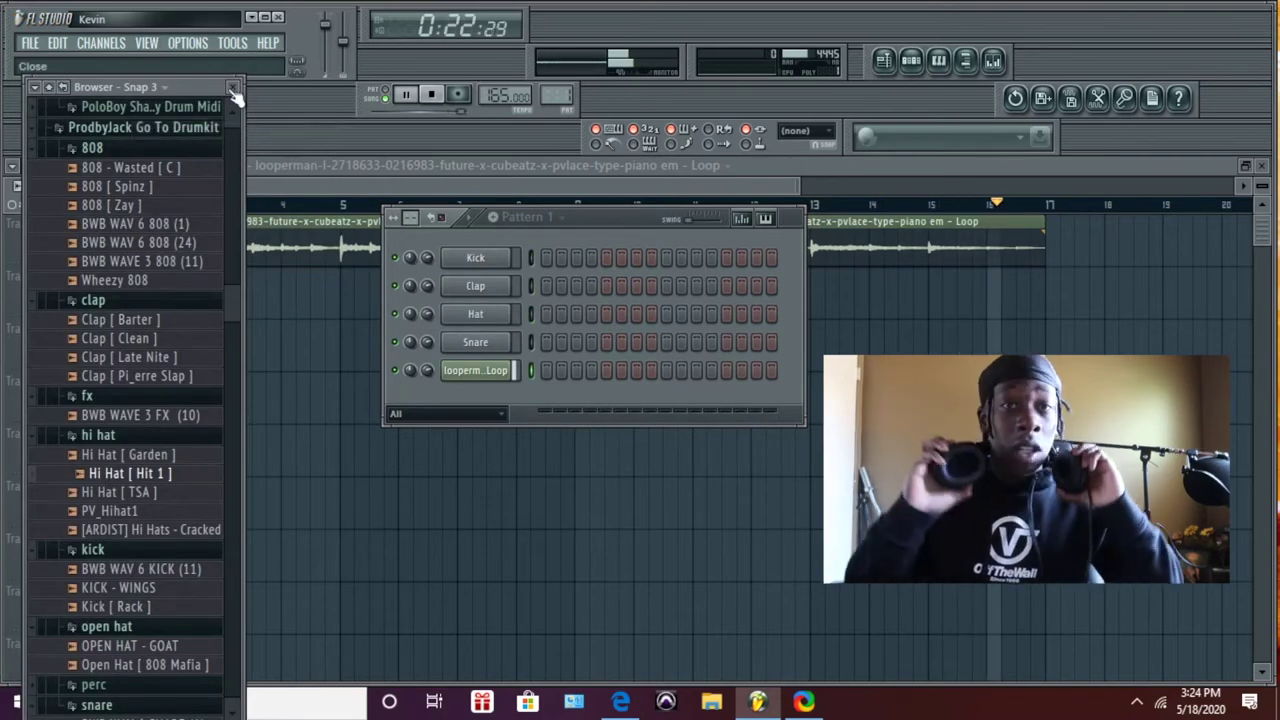
pyautogui.click(236, 97)
# Make a playlist time selection from bar 1 to bar 9 so the first half of the loop repeats
pyautogui.click(222, 192)
pyautogui.moveTo(112, 218); pyautogui.dragTo(575, 298)
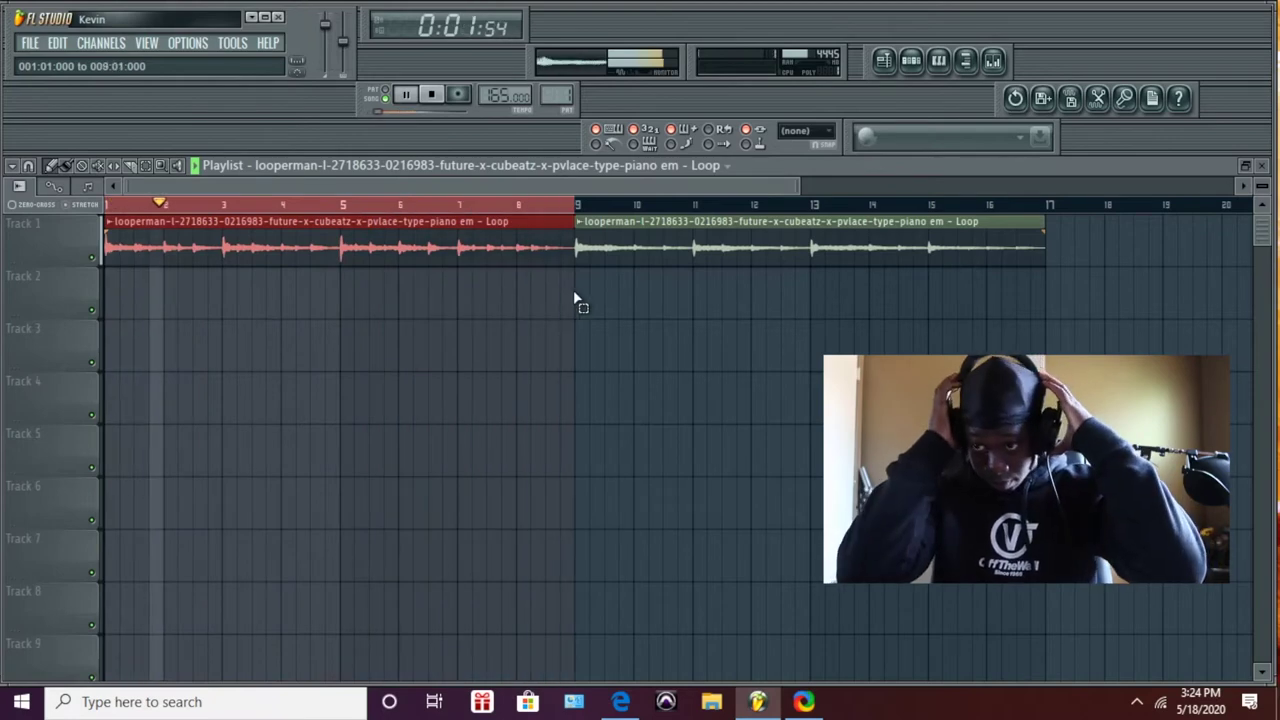
# Load the Better Spinz 808 sample from the sample browser into the Kick channel
pyautogui.click(938, 60)
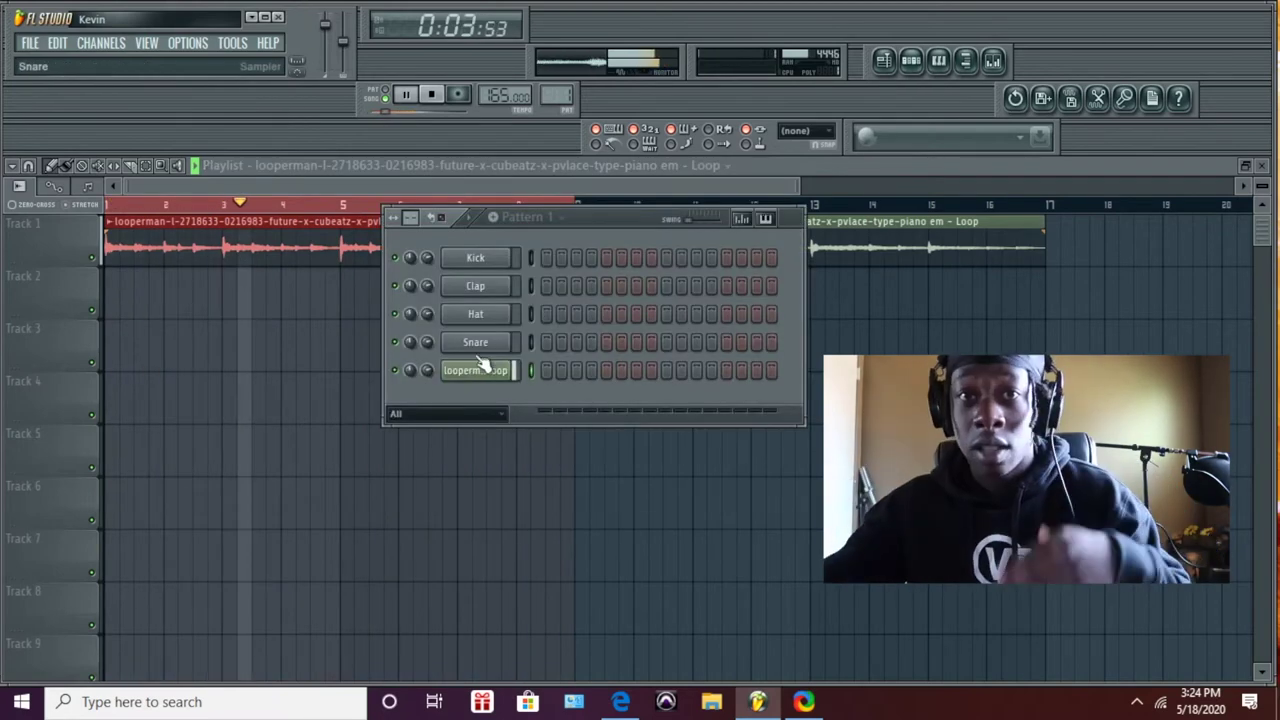
pyautogui.click(146, 42)
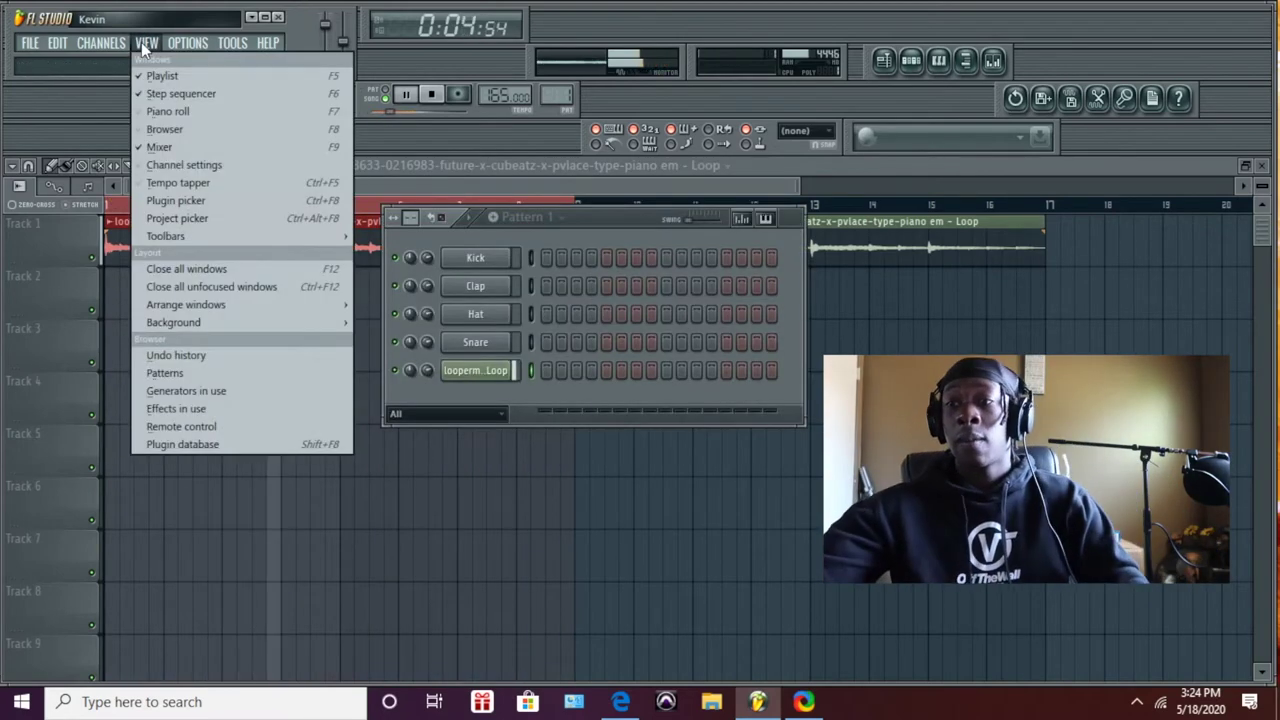
pyautogui.click(176, 130)
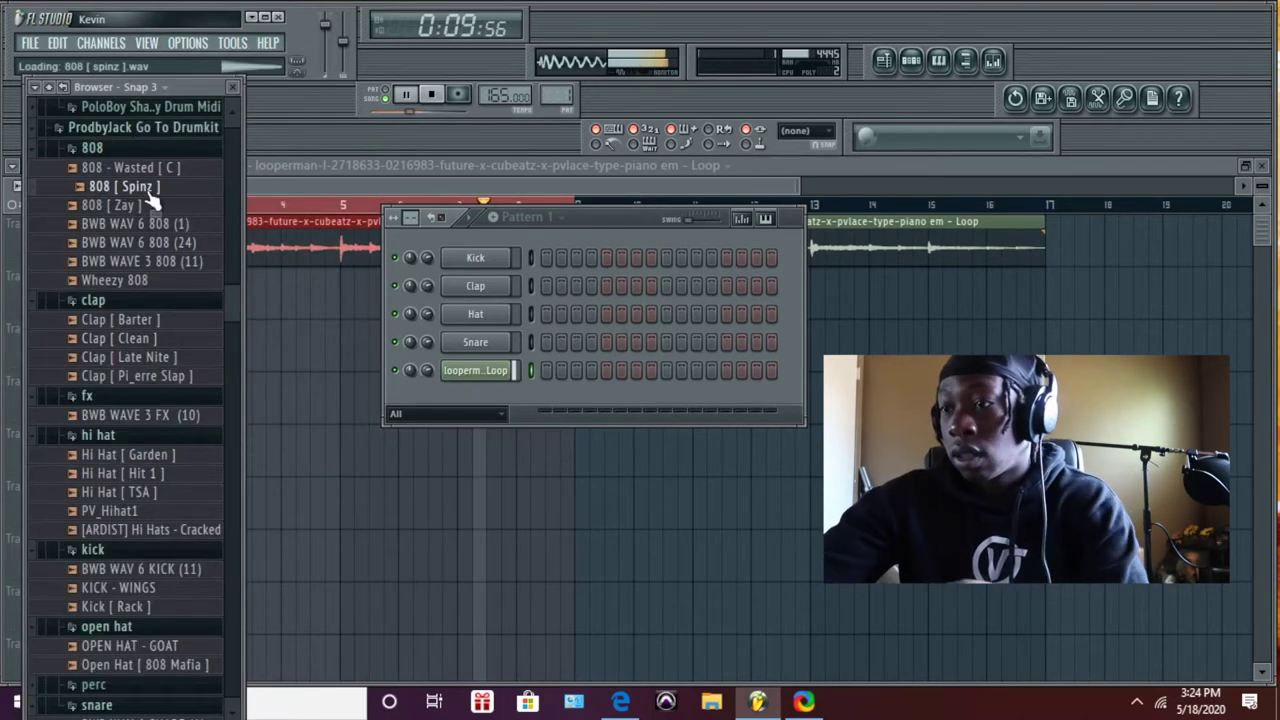
pyautogui.scroll(20, 155, 210)
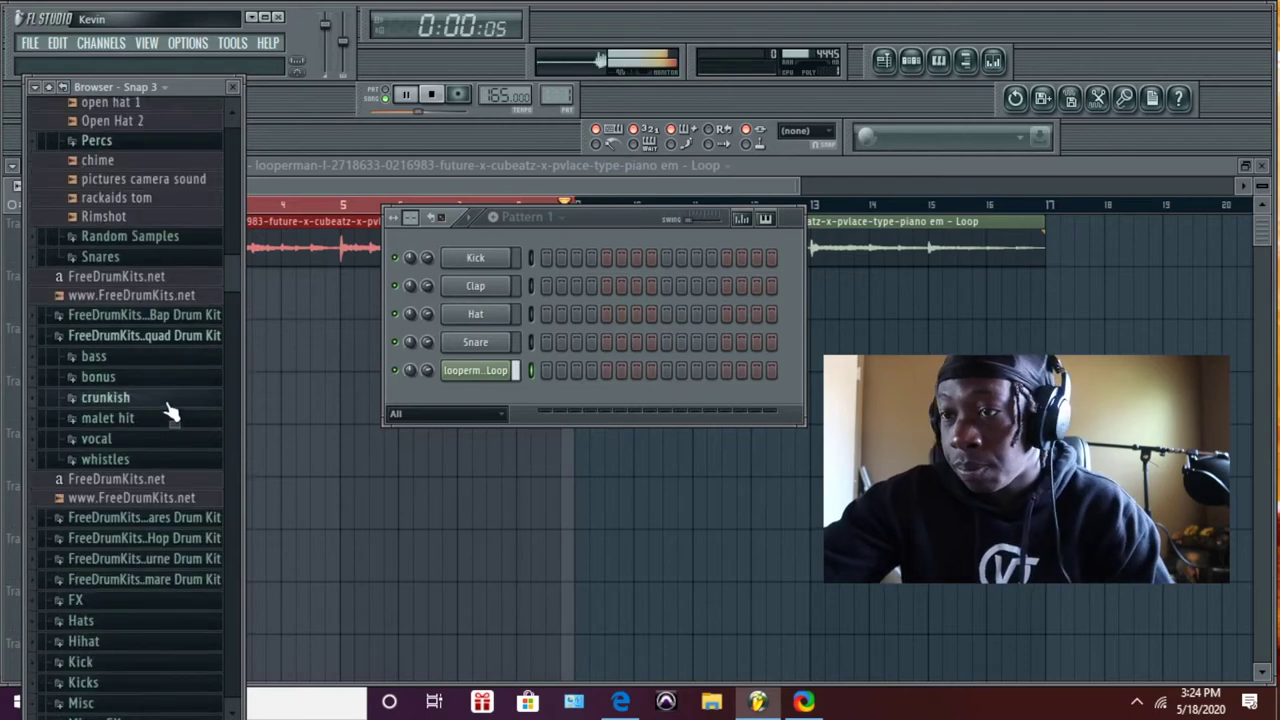
pyautogui.scroll(8, 168, 420)
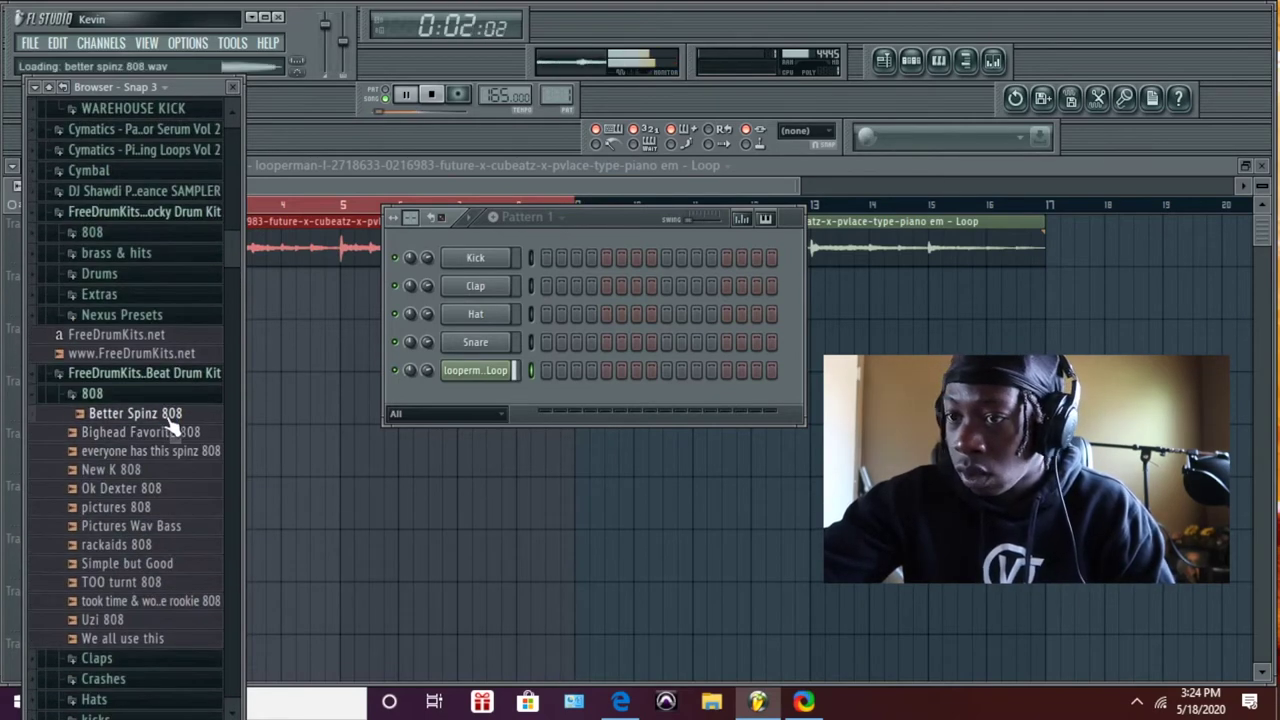
pyautogui.moveTo(170, 415); pyautogui.dragTo(475, 258)
# Load the Hi Hat [ Garden ] sample from the ProdbyJack Go To Drumkit into the Hat channel
pyautogui.scroll(-1, 155, 470)
pyautogui.scroll(-4, 155, 470)
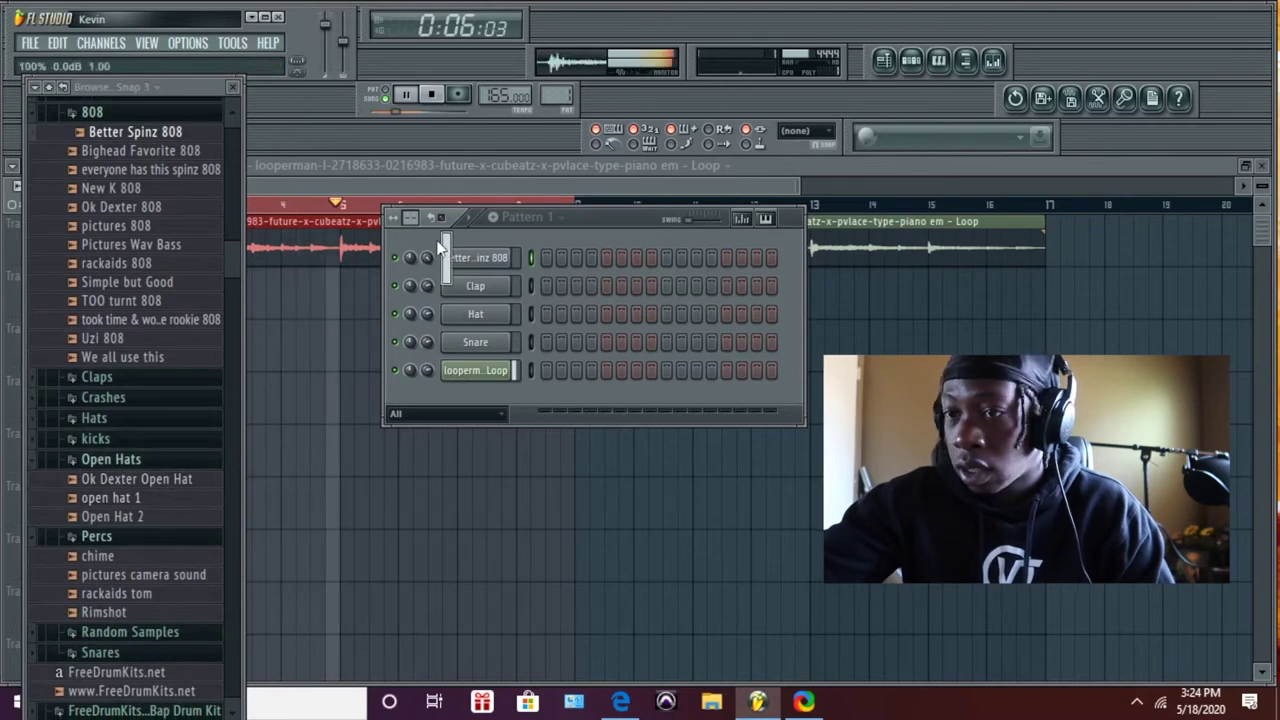
pyautogui.scroll(-18, 120, 467)
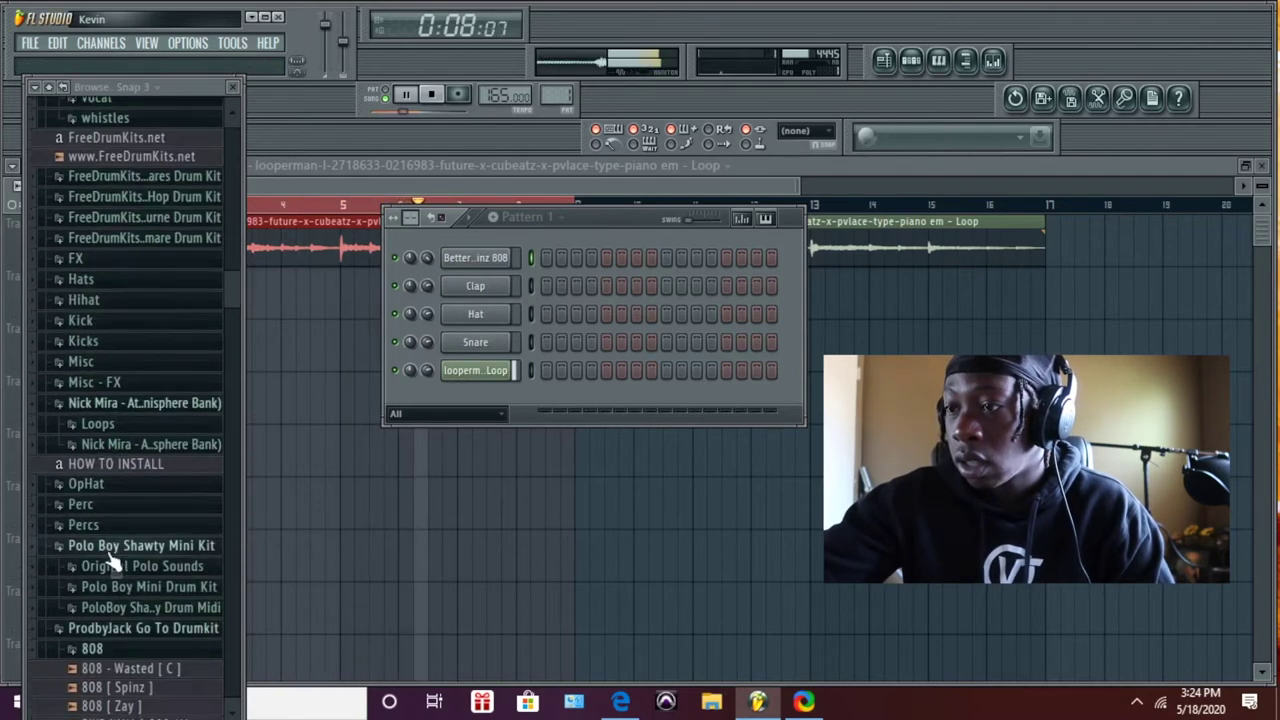
pyautogui.scroll(-3, 118, 568)
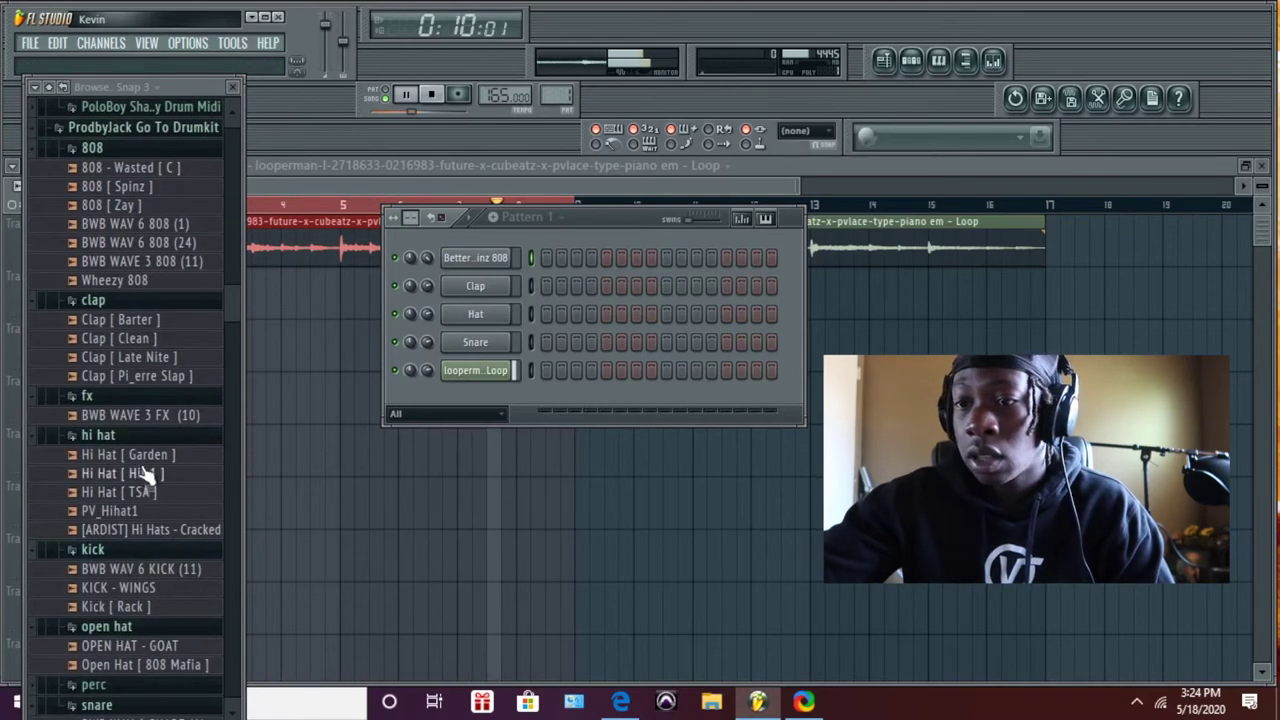
pyautogui.moveTo(146, 466); pyautogui.dragTo(481, 335)
# Load the Clap [ Clean ] sample from the ProdbyJack Go To Drumkit into the Clap channel
pyautogui.scroll(-3, 172, 585)
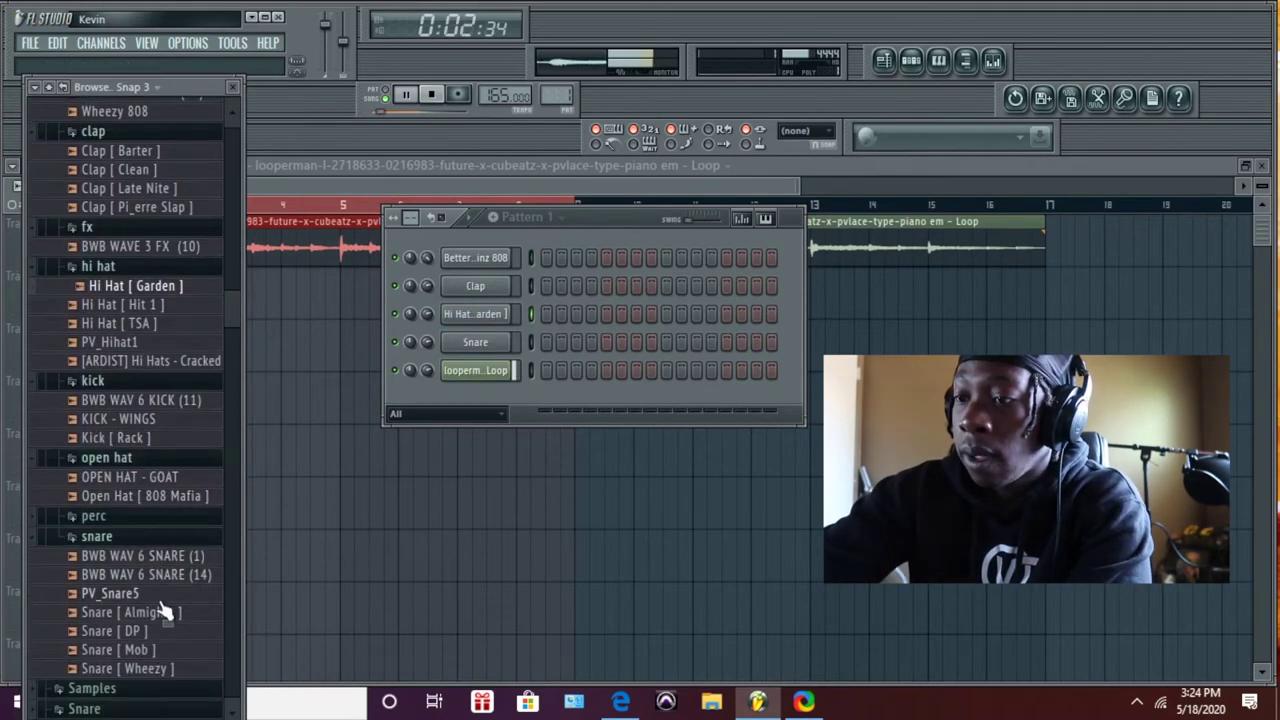
pyautogui.scroll(5, 172, 680)
pyautogui.click(140, 453)
pyautogui.moveTo(145, 462); pyautogui.dragTo(478, 288)
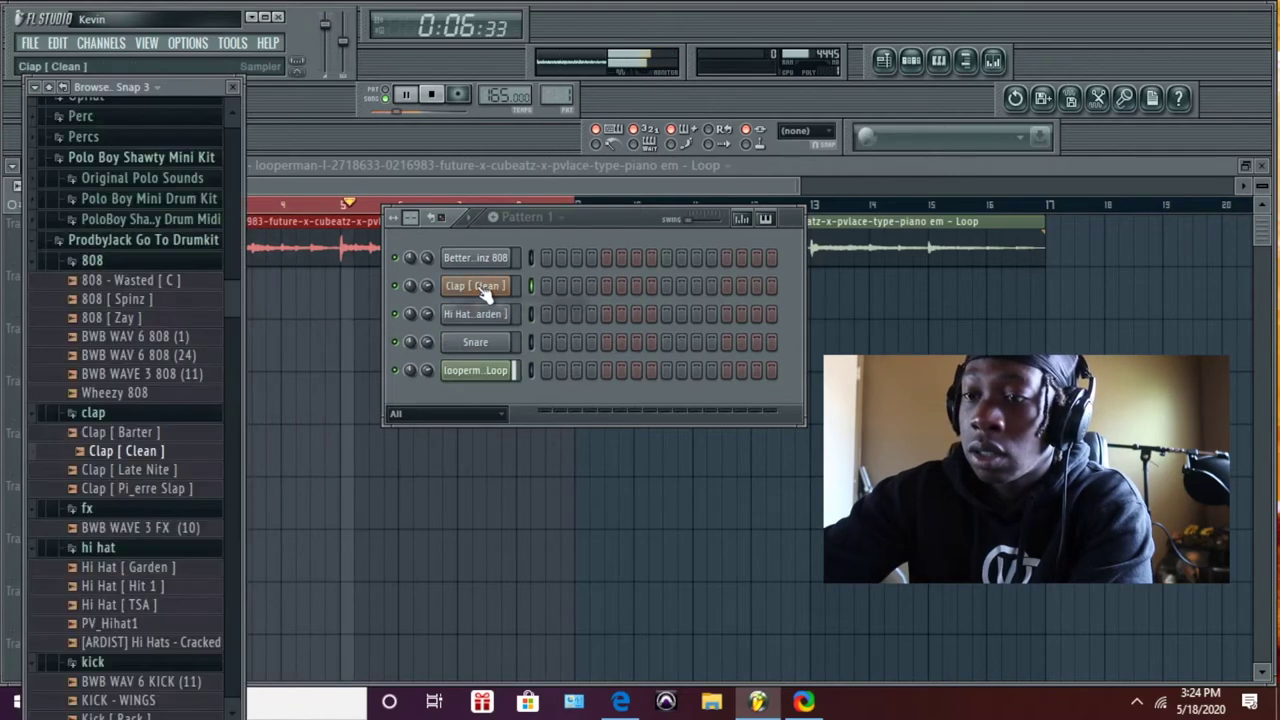
# Close the sample browser and place Pattern 1 on Track 2 of the playlist at bar 1
pyautogui.click(233, 93)
pyautogui.click(370, 167)
pyautogui.click(330, 232)
pyautogui.click(272, 309)
pyautogui.moveTo(272, 309); pyautogui.dragTo(71, 289)
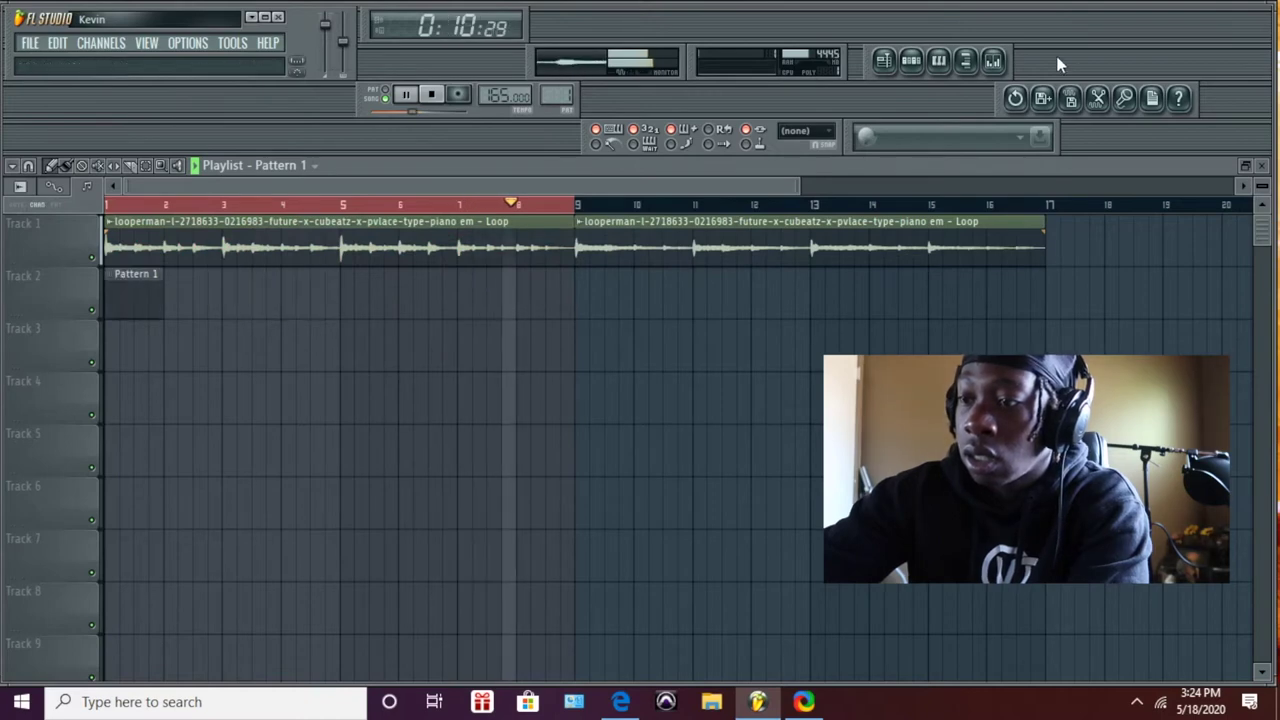
# Fill the Hi Hat [ Garden ] channel every 2 steps and open its notes in the piano roll
pyautogui.click(938, 60)
pyautogui.rightClick(508, 318)
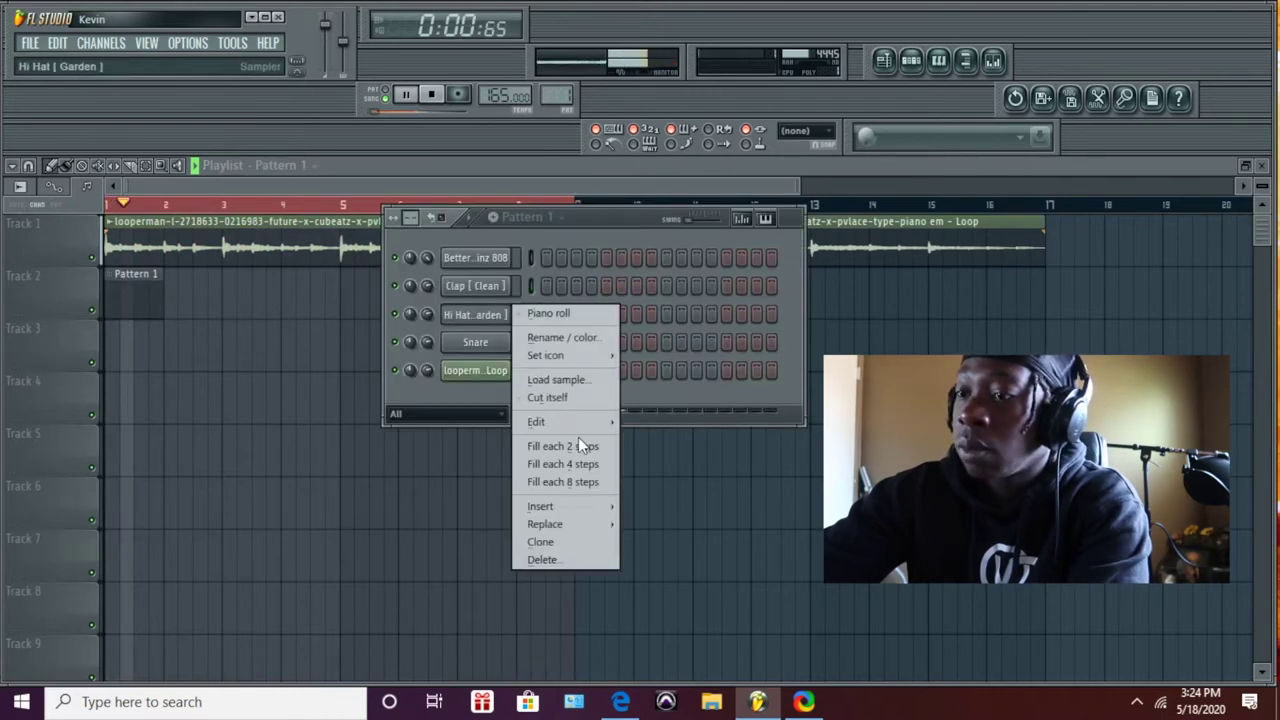
pyautogui.click(578, 437)
pyautogui.click(515, 298)
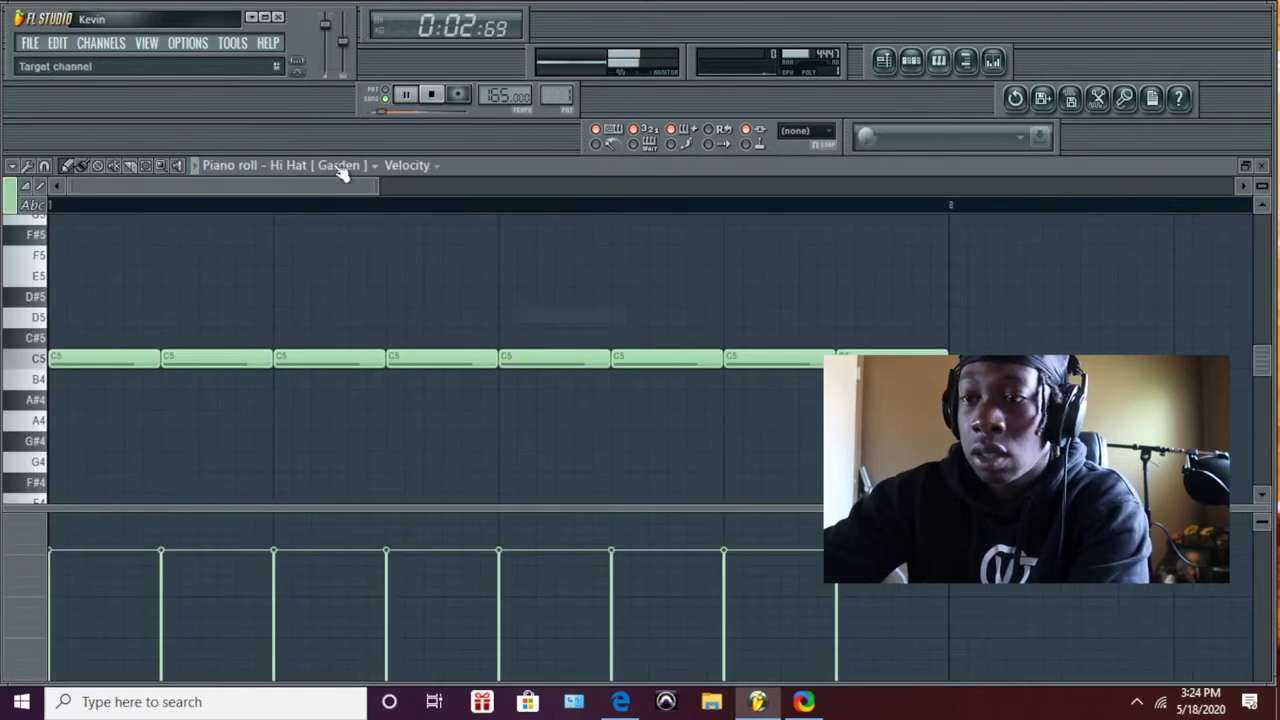
# Duplicate the one-bar hi-hat pattern repeatedly until it fills bars 1 through 8
pyautogui.moveTo(380, 186); pyautogui.dragTo(825, 186)
pyautogui.hotkey('ctrl', 'b')
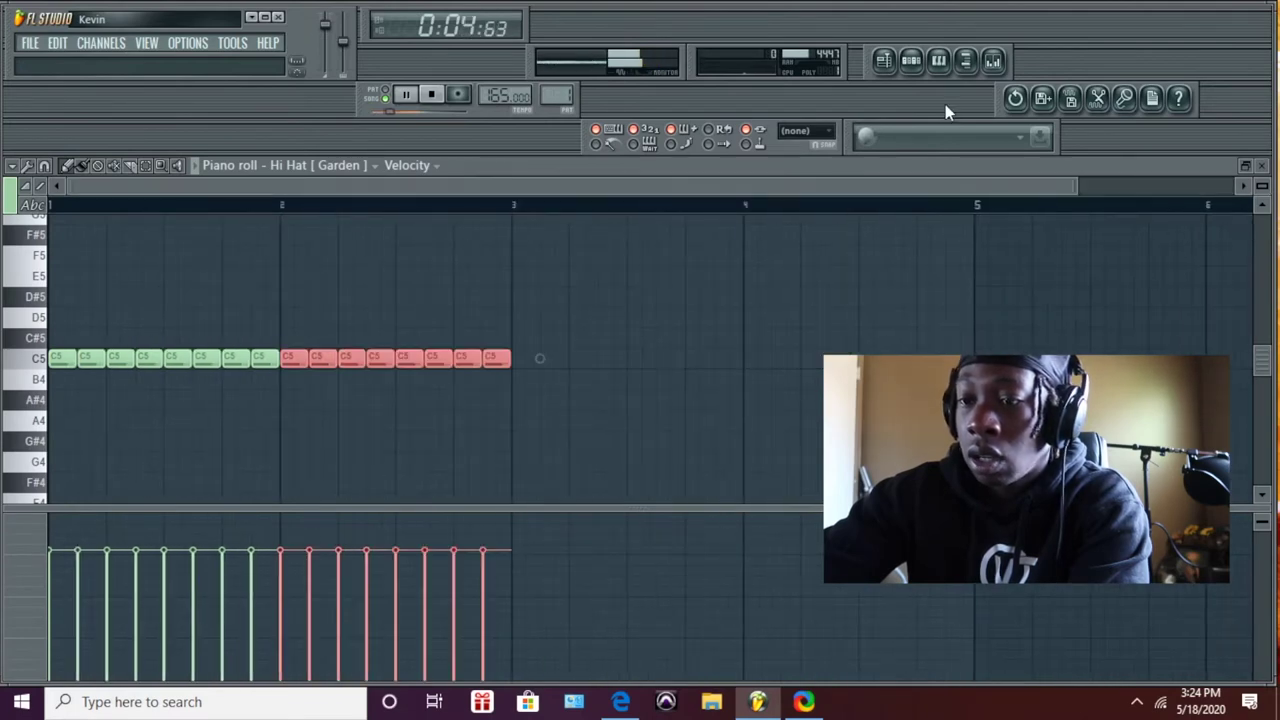
pyautogui.hotkey('ctrl', 'b')
pyautogui.hotkey('ctrl', 'b')
pyautogui.moveTo(823, 187); pyautogui.dragTo(1140, 218)
pyautogui.hotkey('ctrl', 'b')
pyautogui.hotkey('ctrl', 'b')
pyautogui.hotkey('ctrl', 'b')
pyautogui.hotkey('ctrl', 'b')
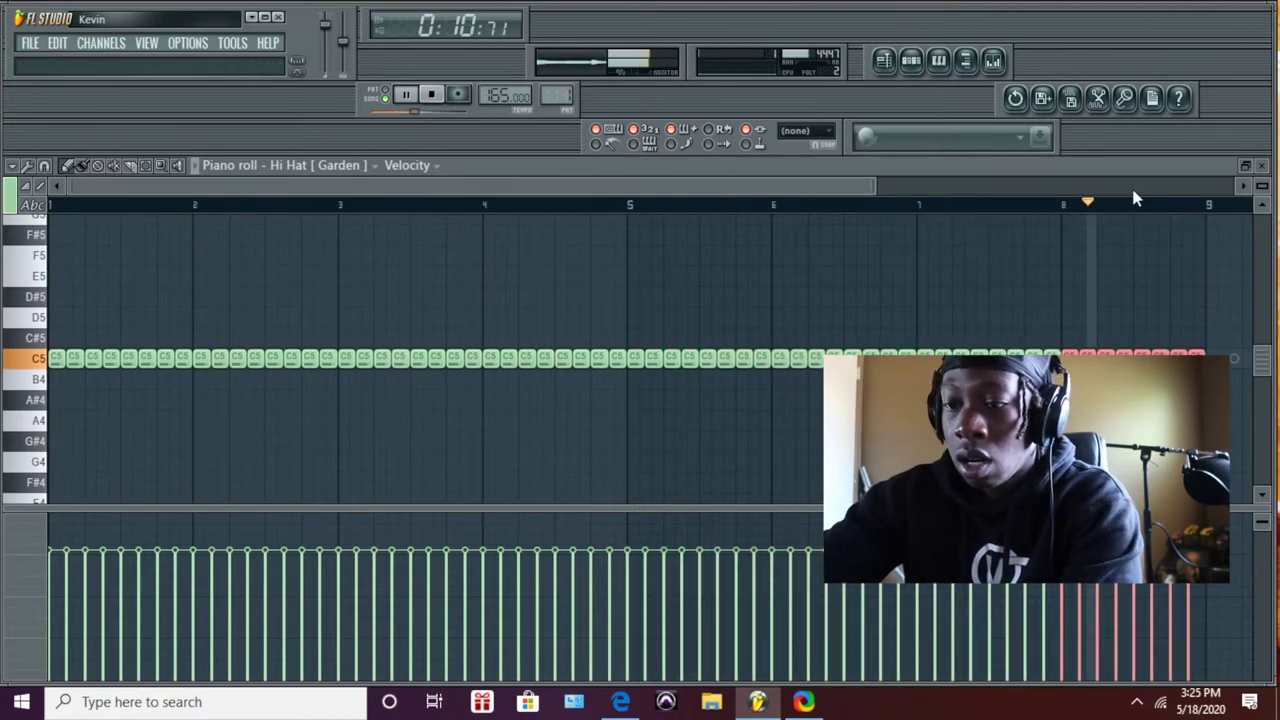
pyautogui.moveTo(881, 186); pyautogui.dragTo(824, 186)
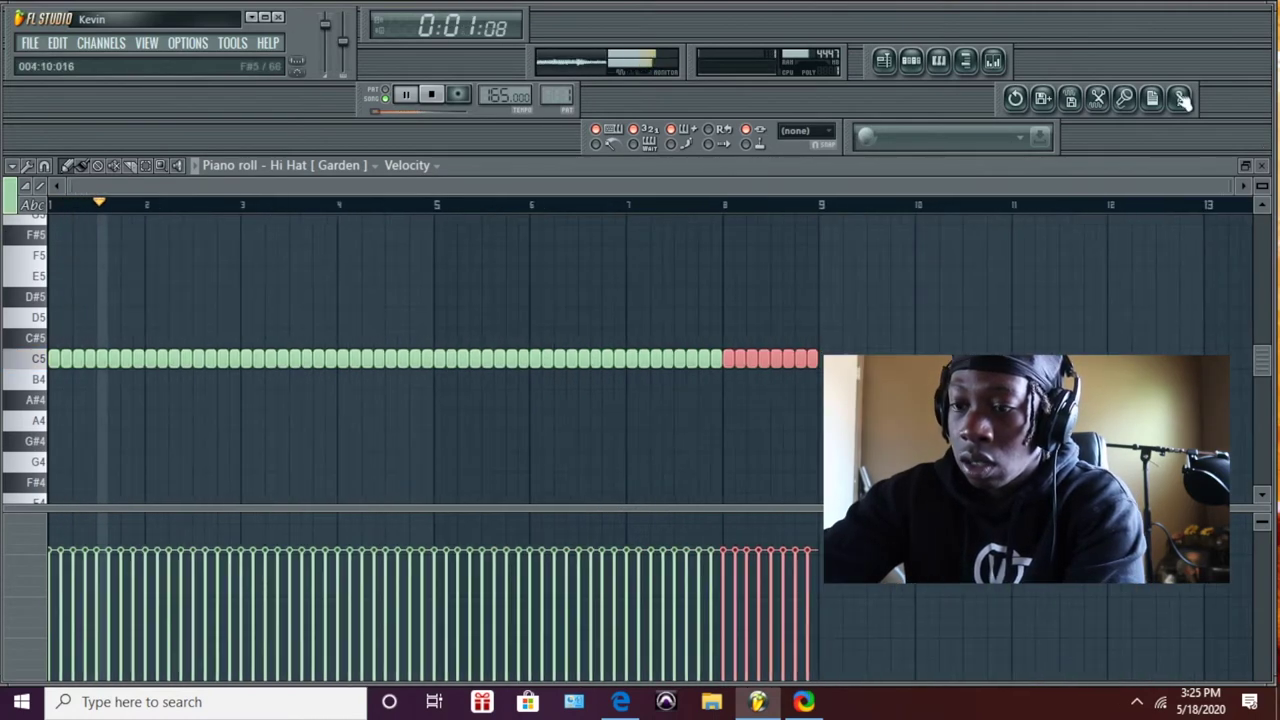
# Open the Clap [ Clean ] channel in the piano roll and place a C5 clap on step 9 of bar 1
pyautogui.press('F6')
pyautogui.rightClick(477, 285)
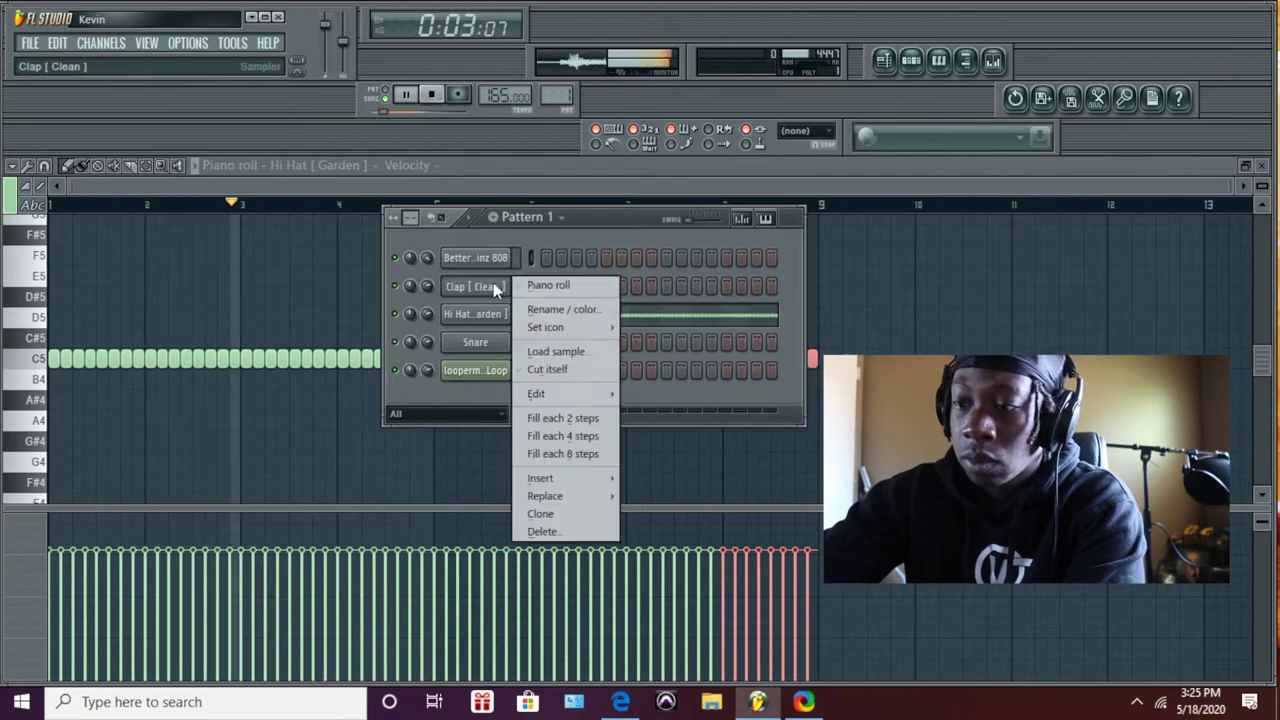
pyautogui.click(515, 281)
pyautogui.moveTo(386, 194); pyautogui.dragTo(508, 186)
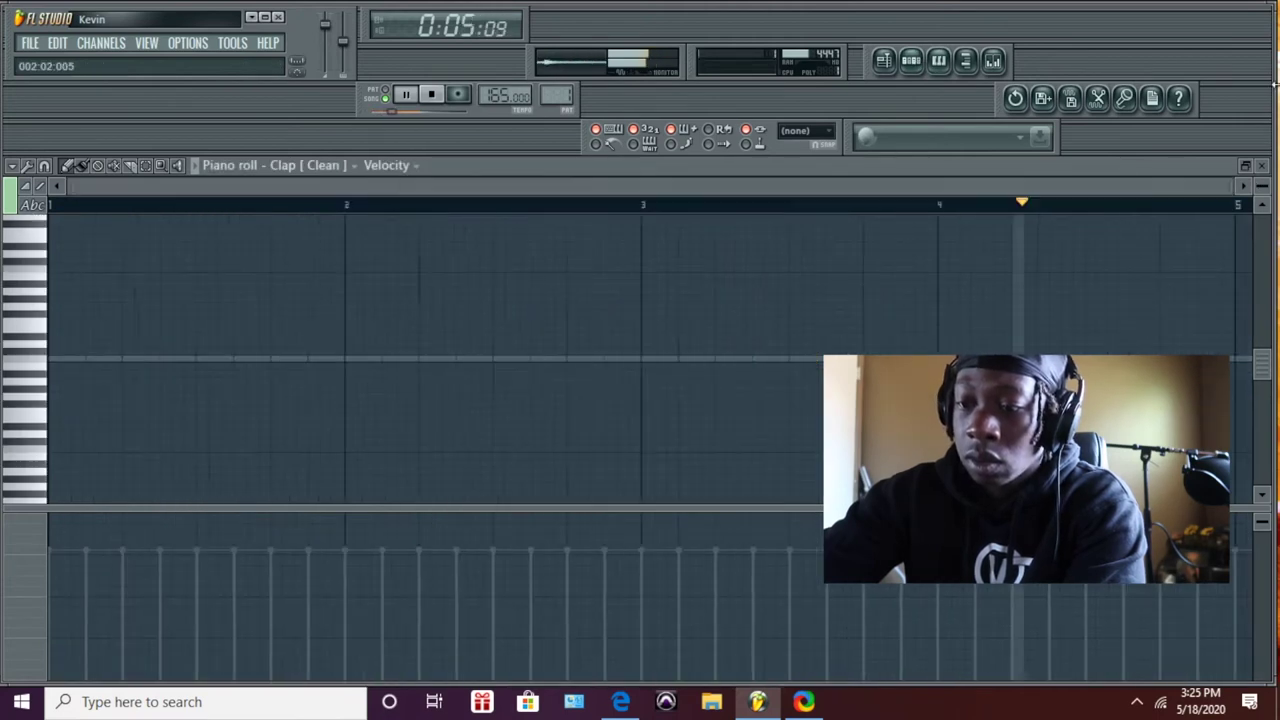
pyautogui.click(100, 360)
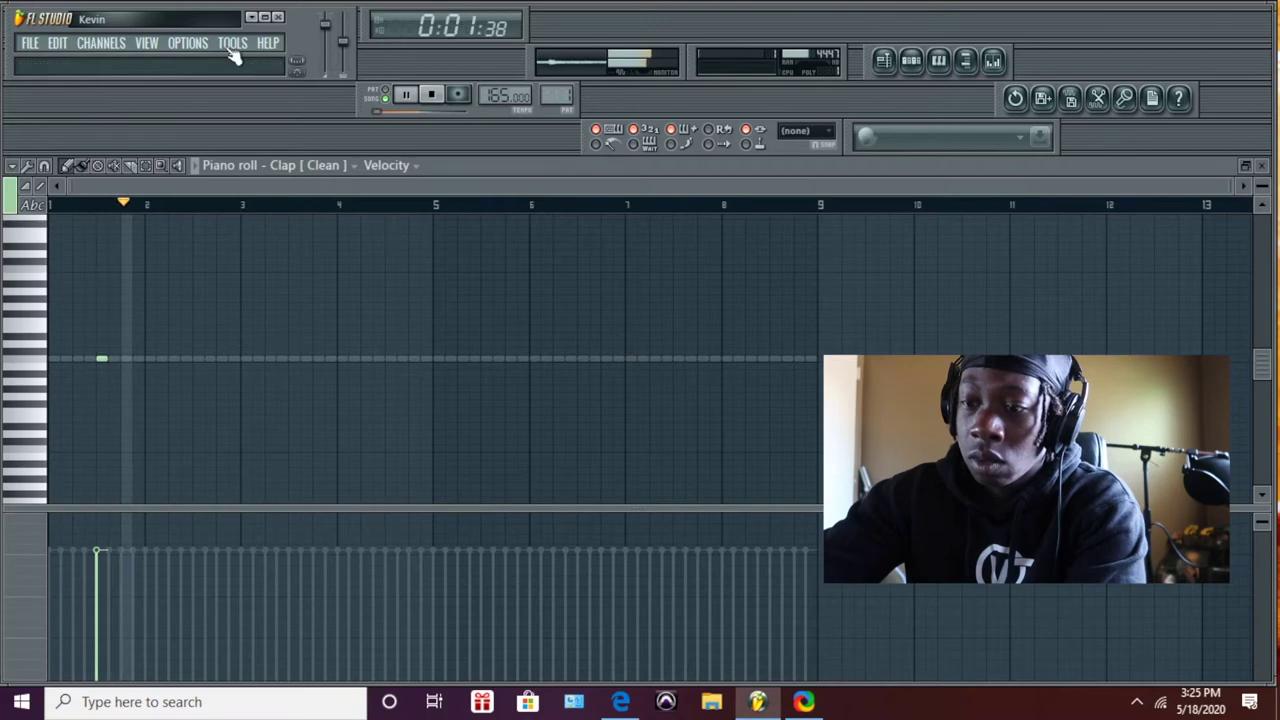
pyautogui.click(201, 360)
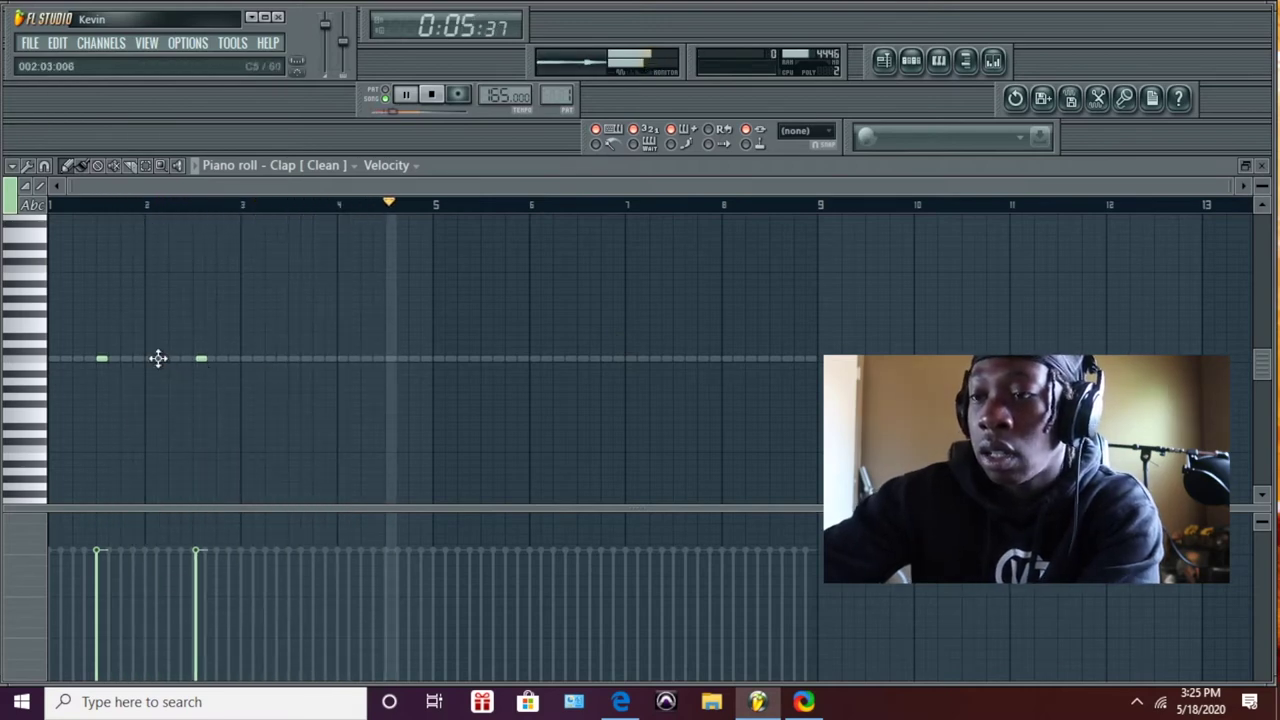
pyautogui.click(160, 358)
pyautogui.rightClick(163, 360)
pyautogui.rightClick(199, 360)
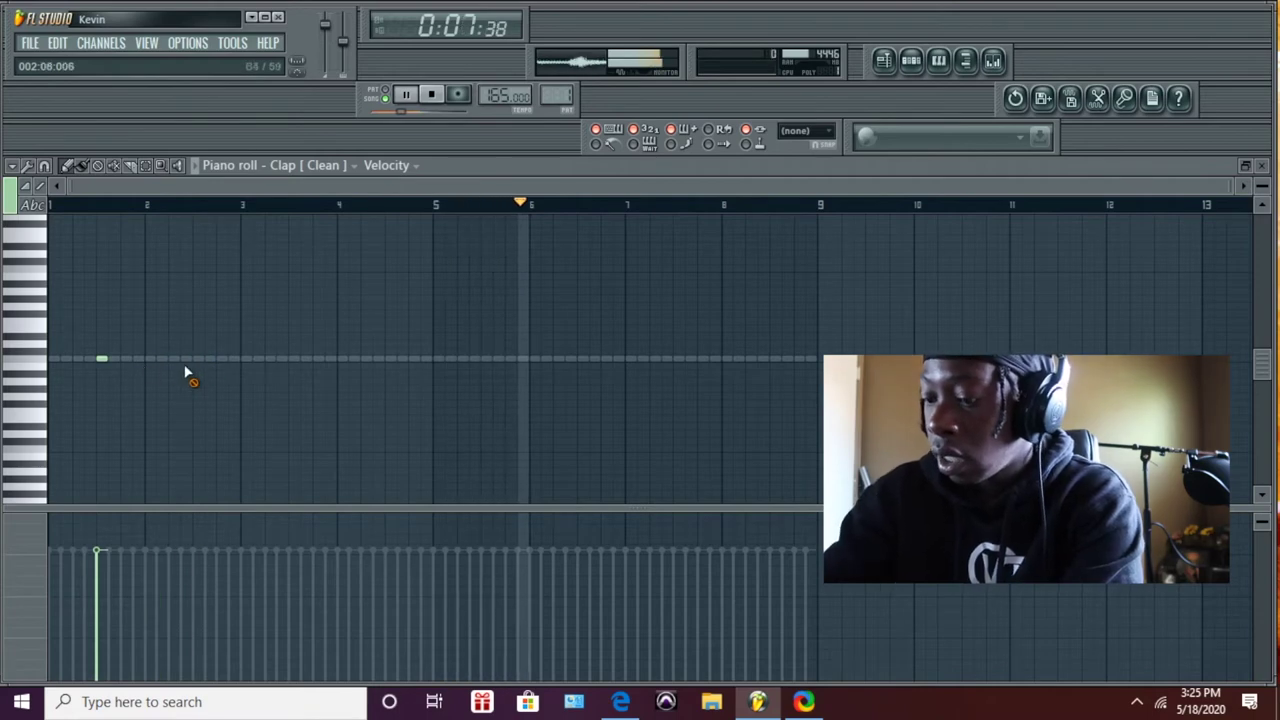
# Adjust the note snapping and place C5 claps on steps 3 and 9 of bars 2 and 4, and on step 9 of bar 3
pyautogui.click(43, 168)
pyautogui.click(62, 206)
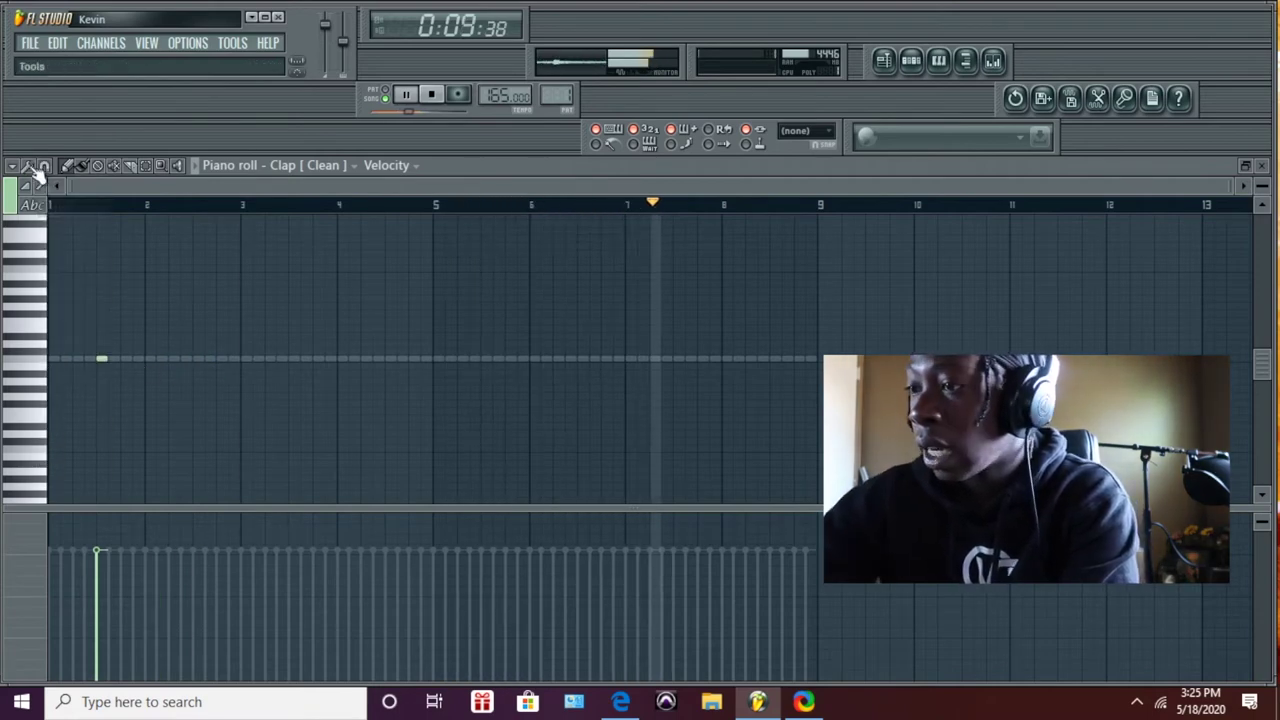
pyautogui.click(35, 170)
pyautogui.click(69, 247)
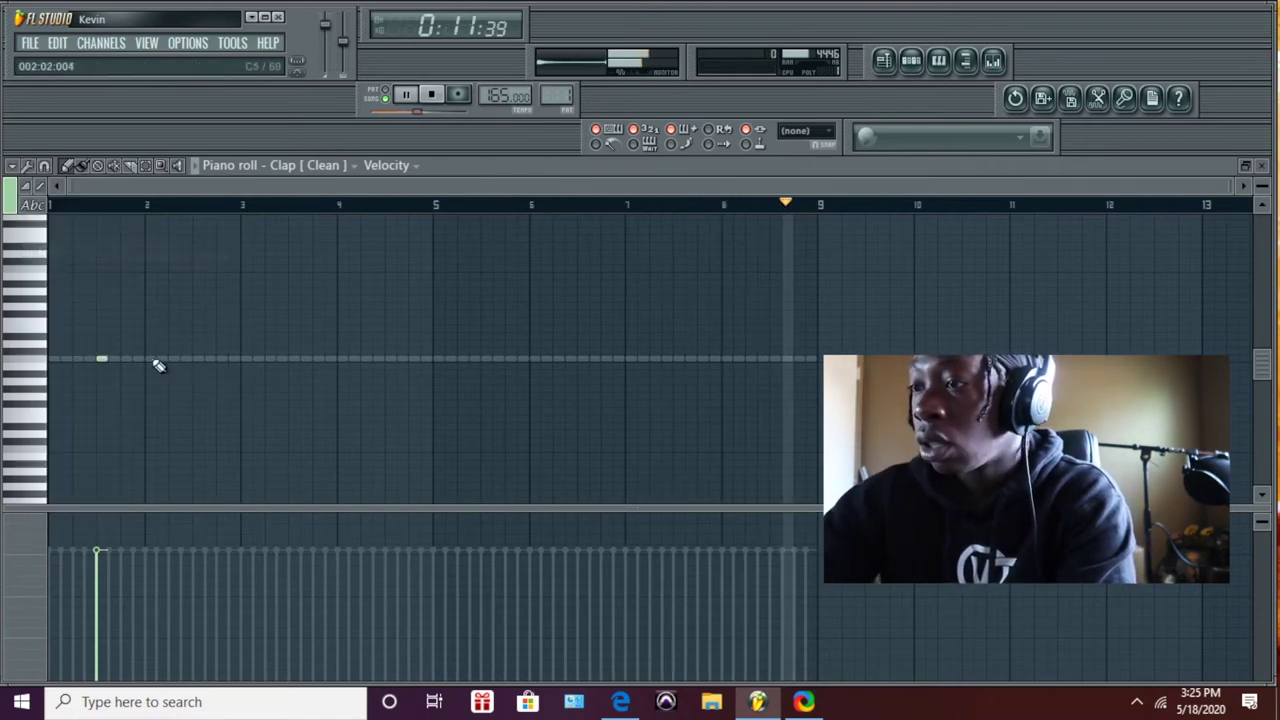
pyautogui.click(197, 358)
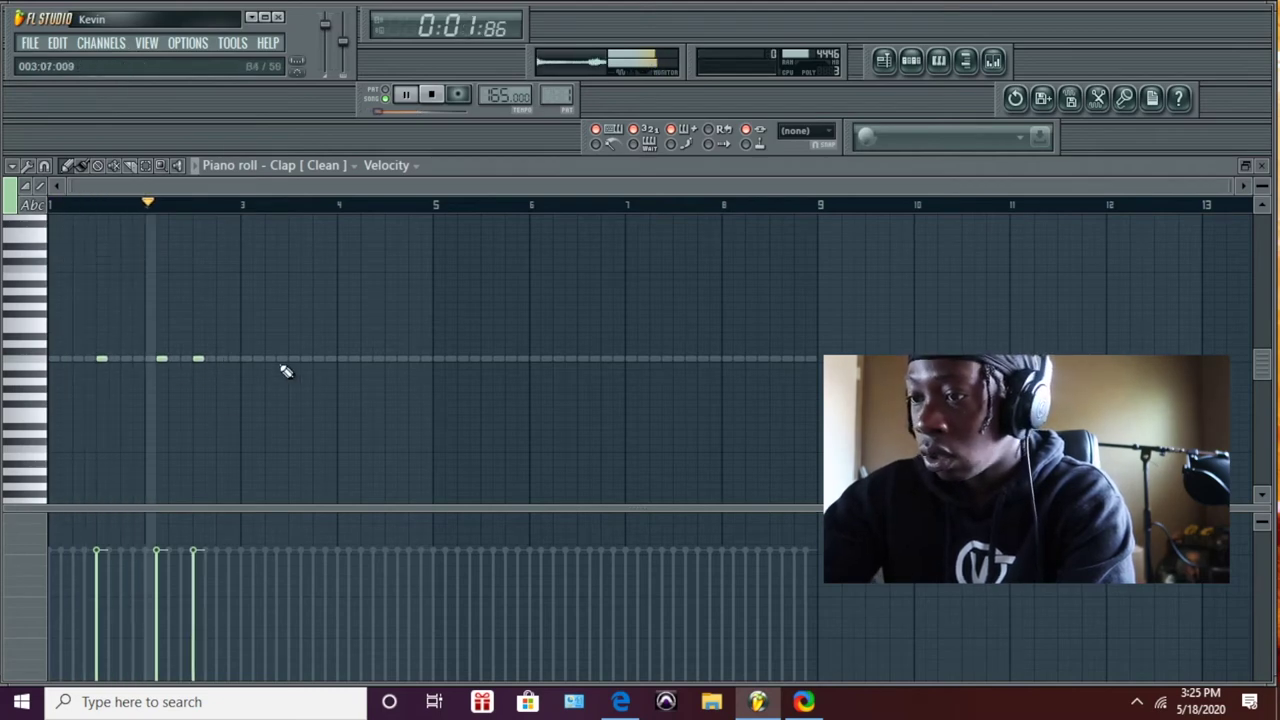
pyautogui.click(294, 359)
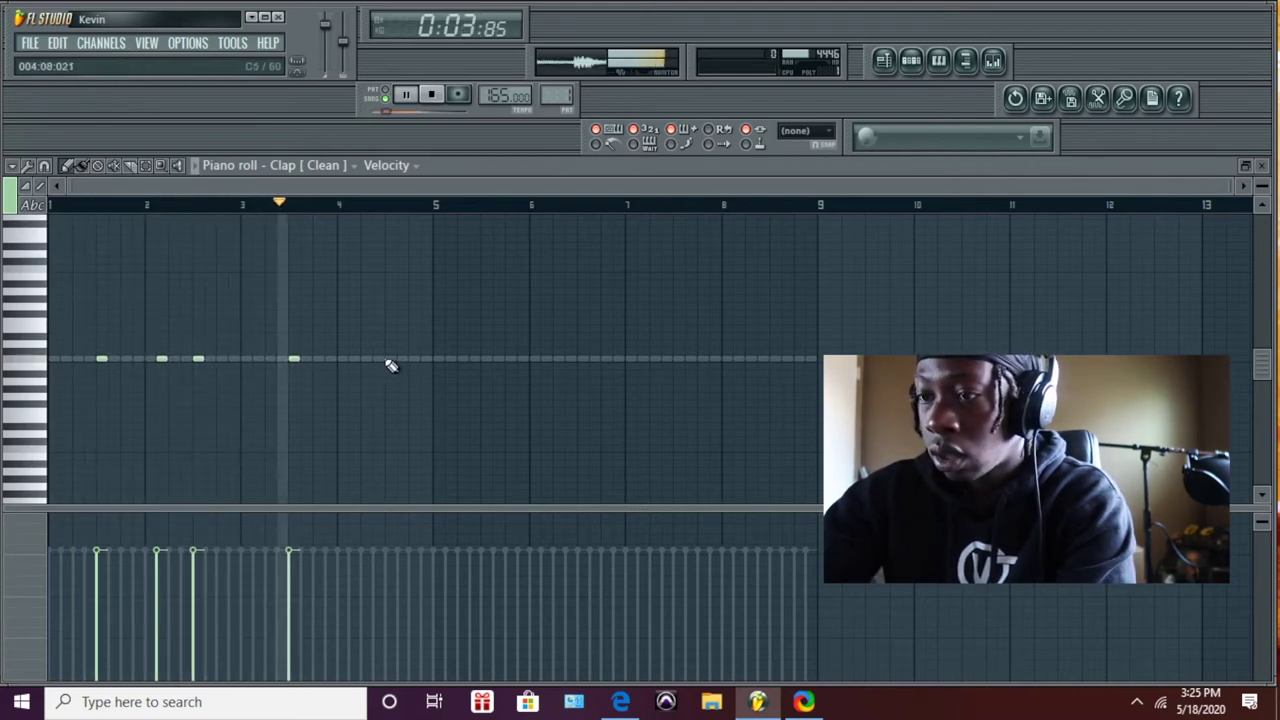
pyautogui.click(390, 359)
pyautogui.click(348, 359)
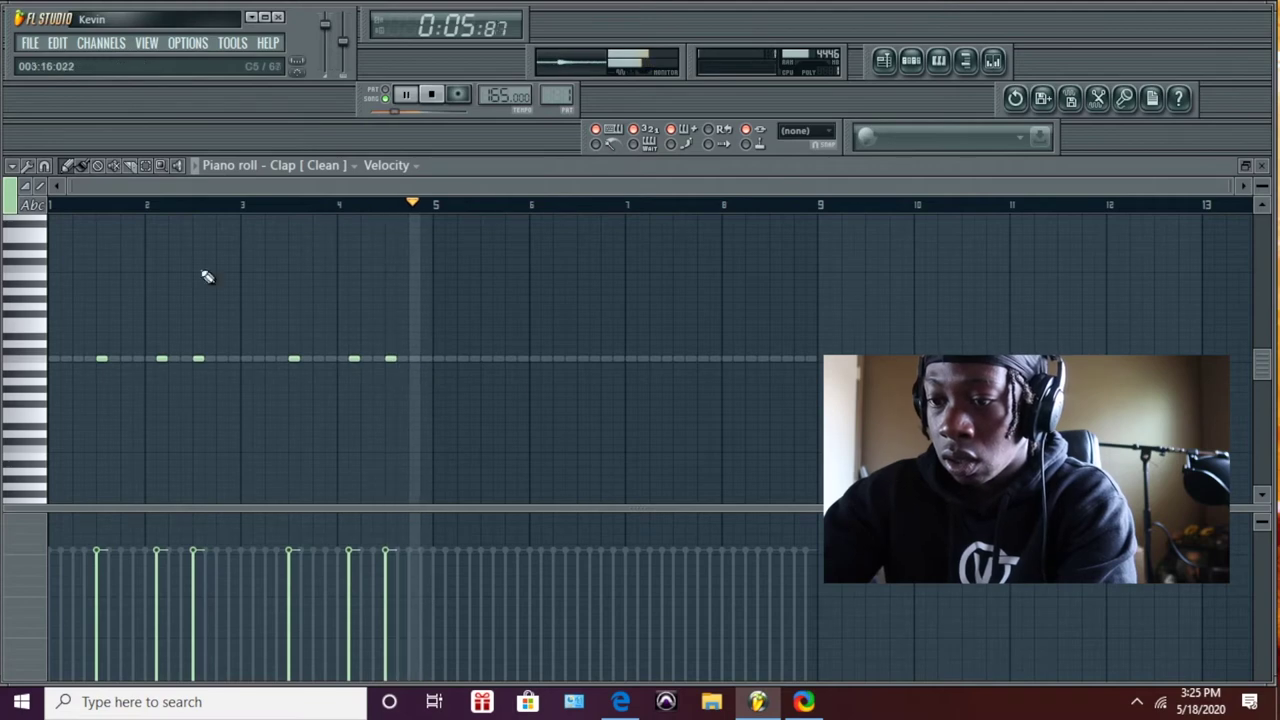
# Duplicate the first four bars of claps into bars 5 through 8, clear the selection and bring back the step sequencer
pyautogui.moveTo(52, 215); pyautogui.dragTo(440, 285)
pyautogui.hotkey('ctrl', 'b')
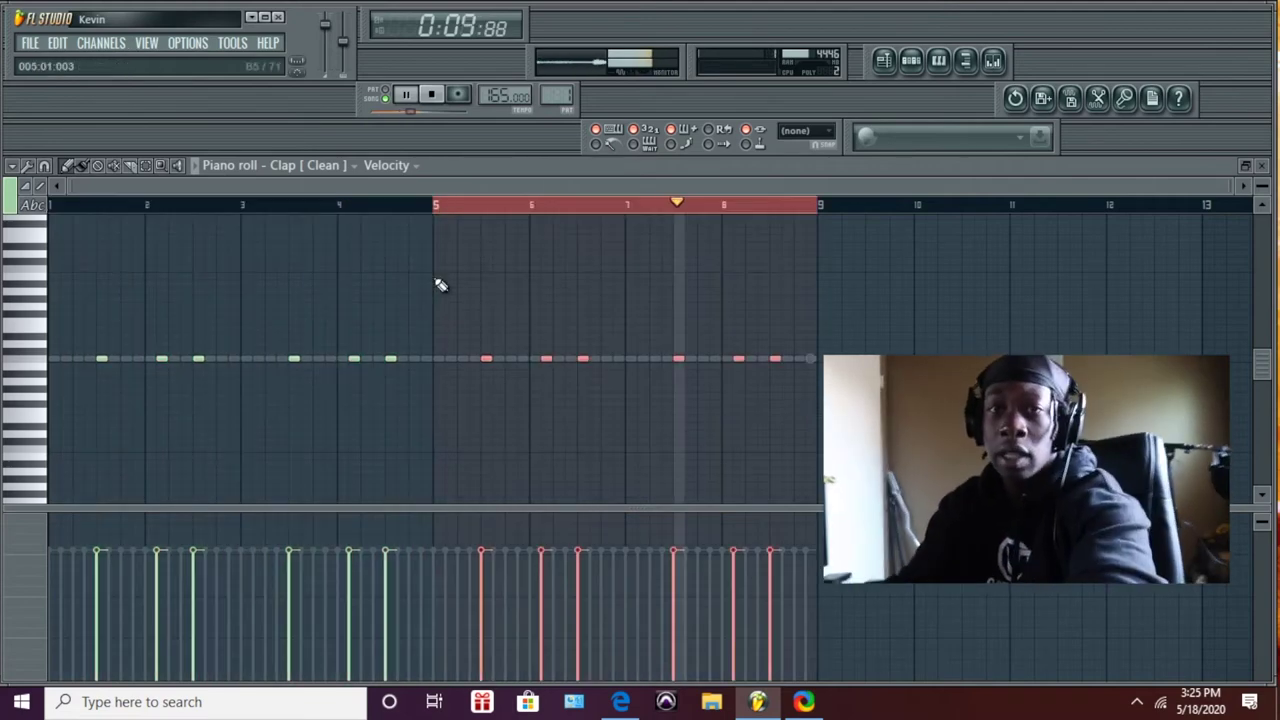
pyautogui.hotkey('ctrl', 'd')
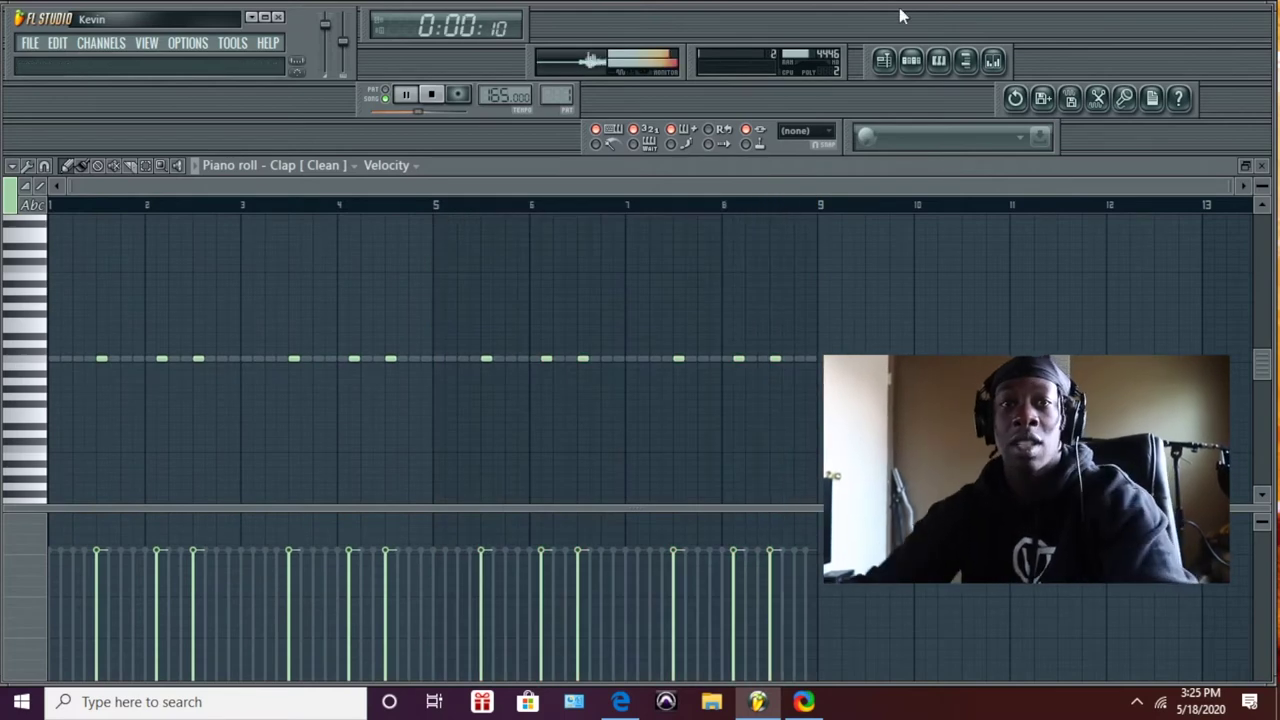
pyautogui.click(911, 61)
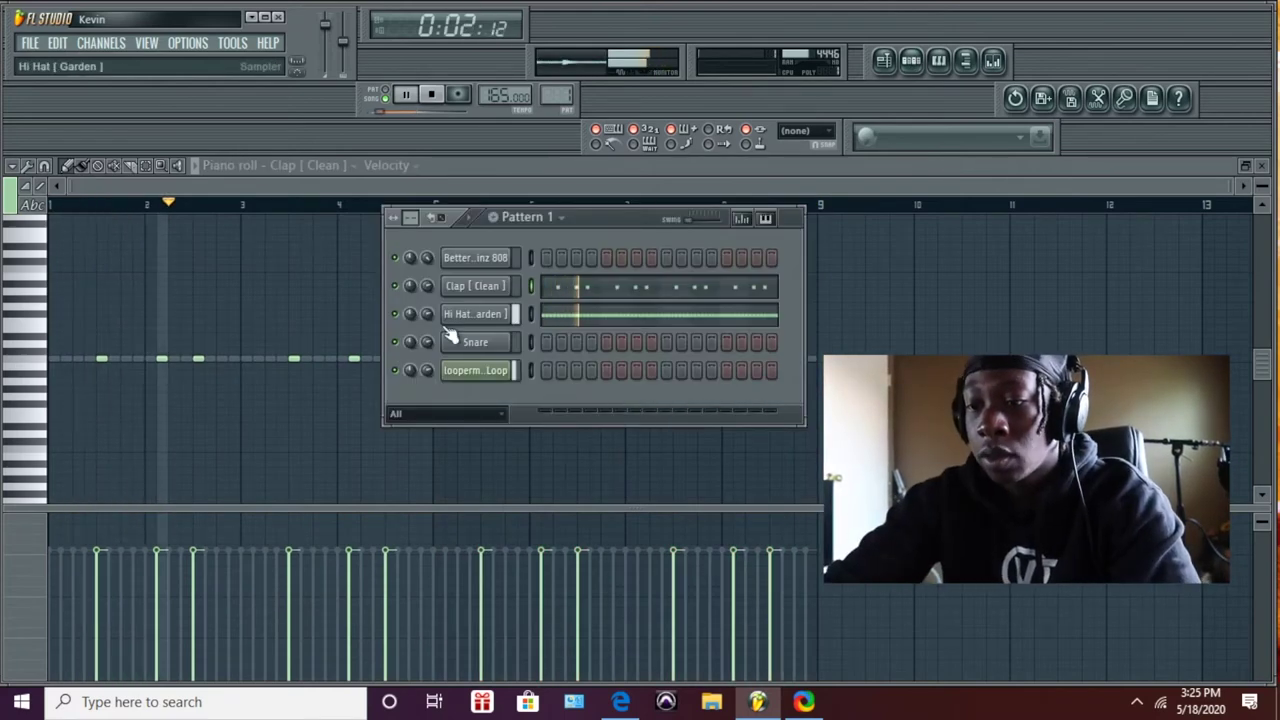
# Route the Hi Hat [ Garden ] channel to mixer track 3 and the Better Spinz 808 channel to mixer track 1
pyautogui.click(476, 314)
pyautogui.click(492, 376)
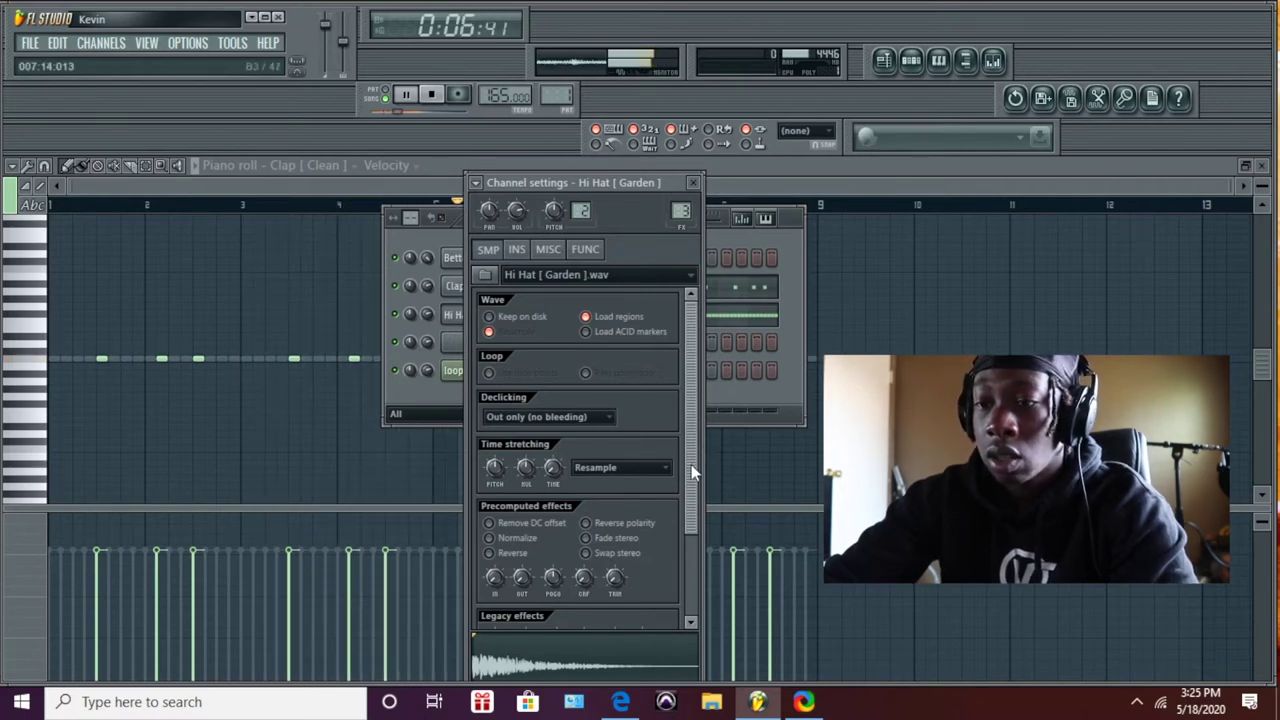
pyautogui.scroll(-2, 693, 475)
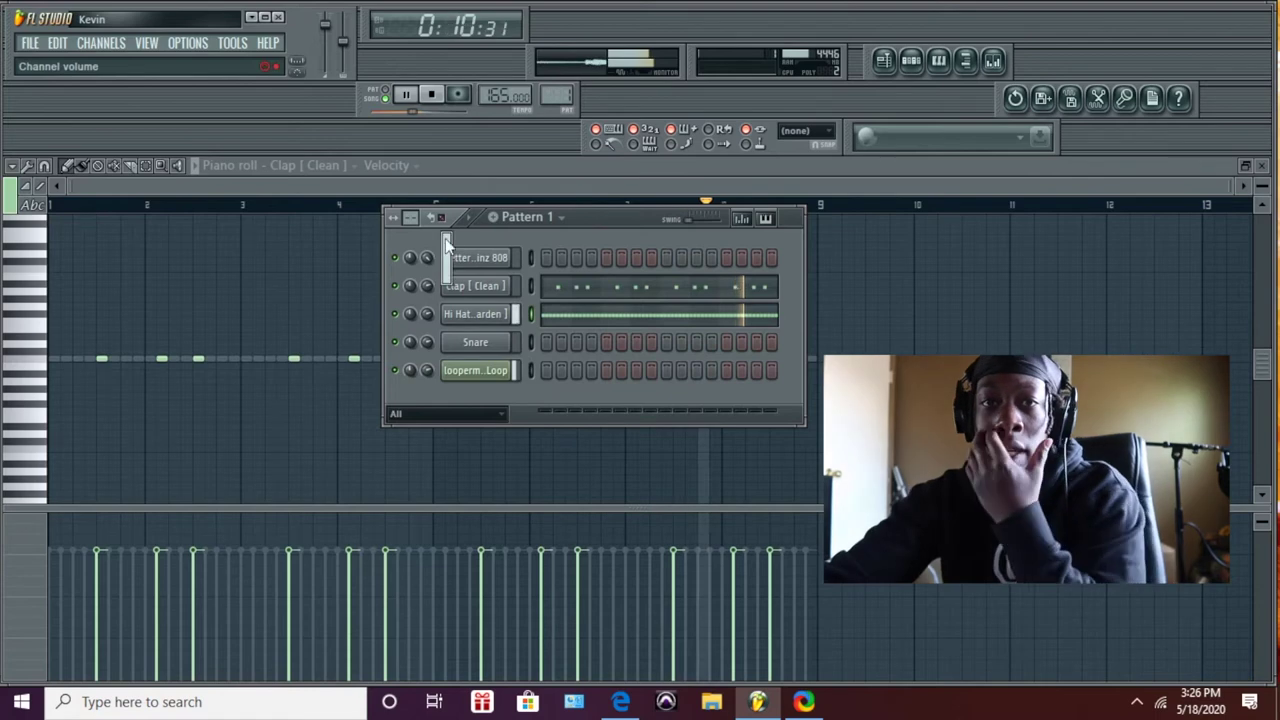
pyautogui.click(475, 257)
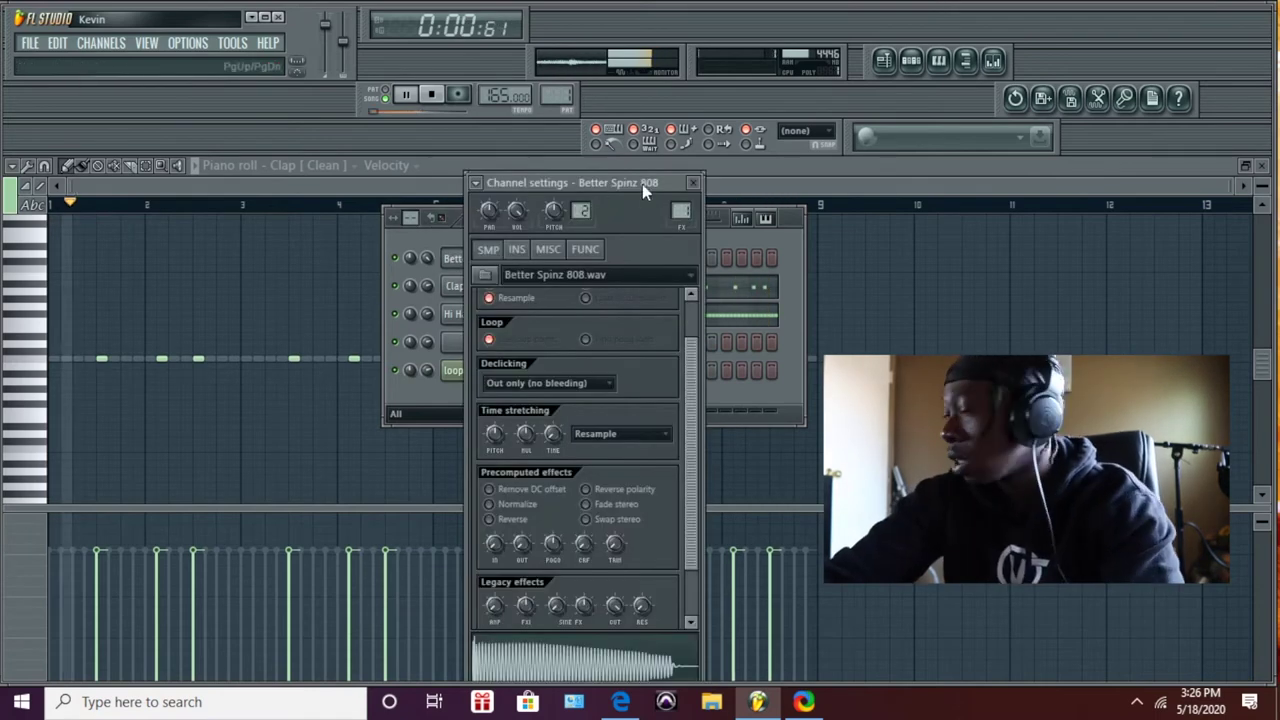
pyautogui.click(548, 249)
pyautogui.click(693, 182)
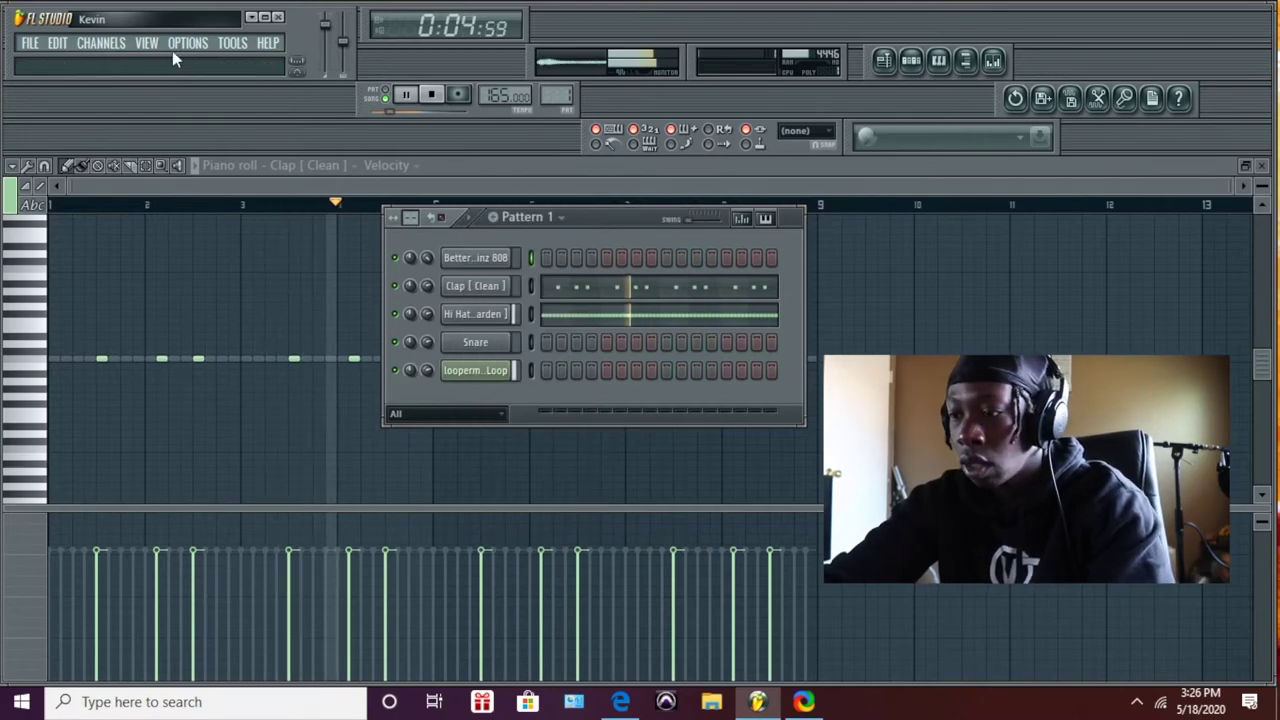
# Add D5 notes for the everyone has this spinz 808 channel on steps 1, 7 and 15 of bar 3 and steps 5 and 11 of bar 4
pyautogui.click(160, 48)
pyautogui.click(169, 112)
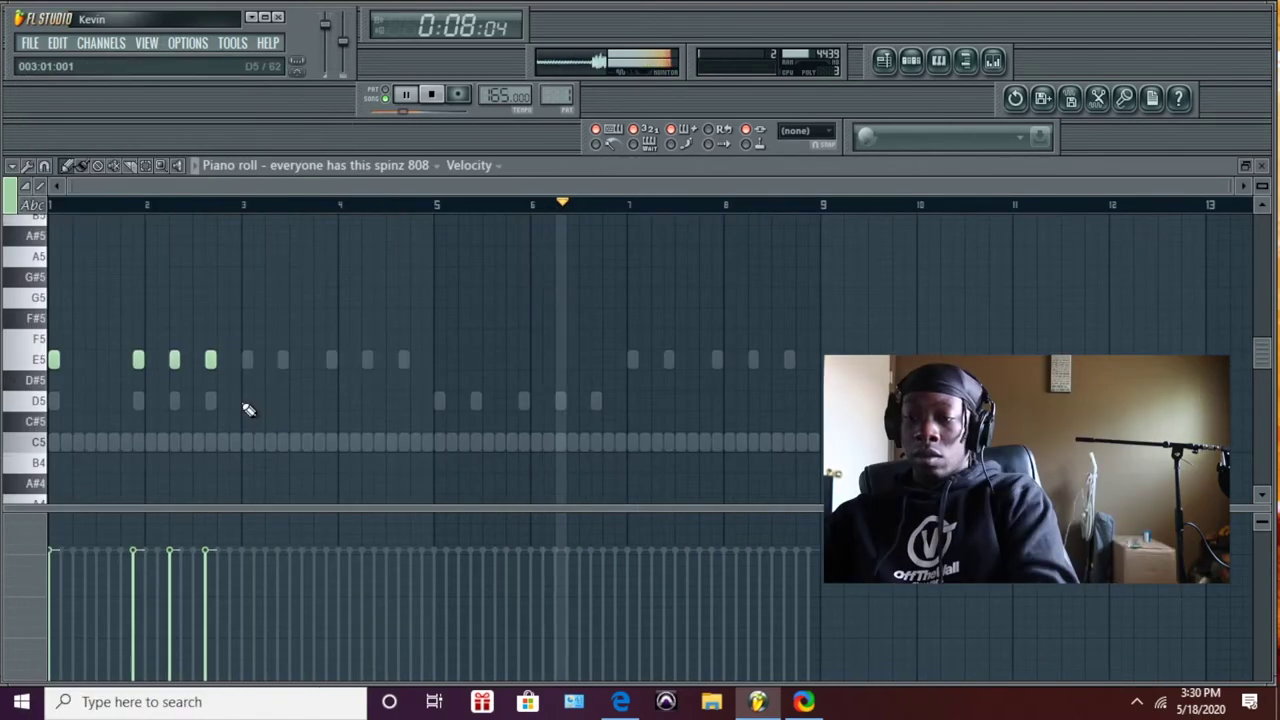
pyautogui.click(245, 400)
pyautogui.press('space')
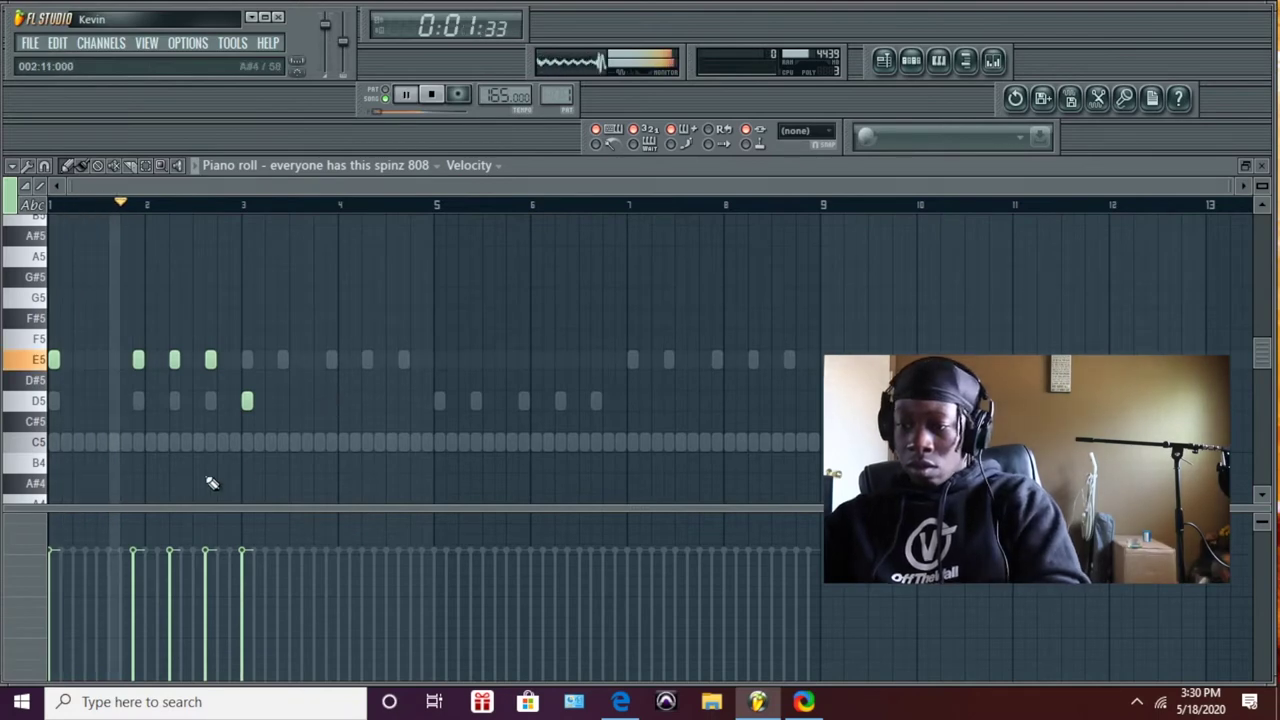
pyautogui.click(282, 400)
pyautogui.click(319, 400)
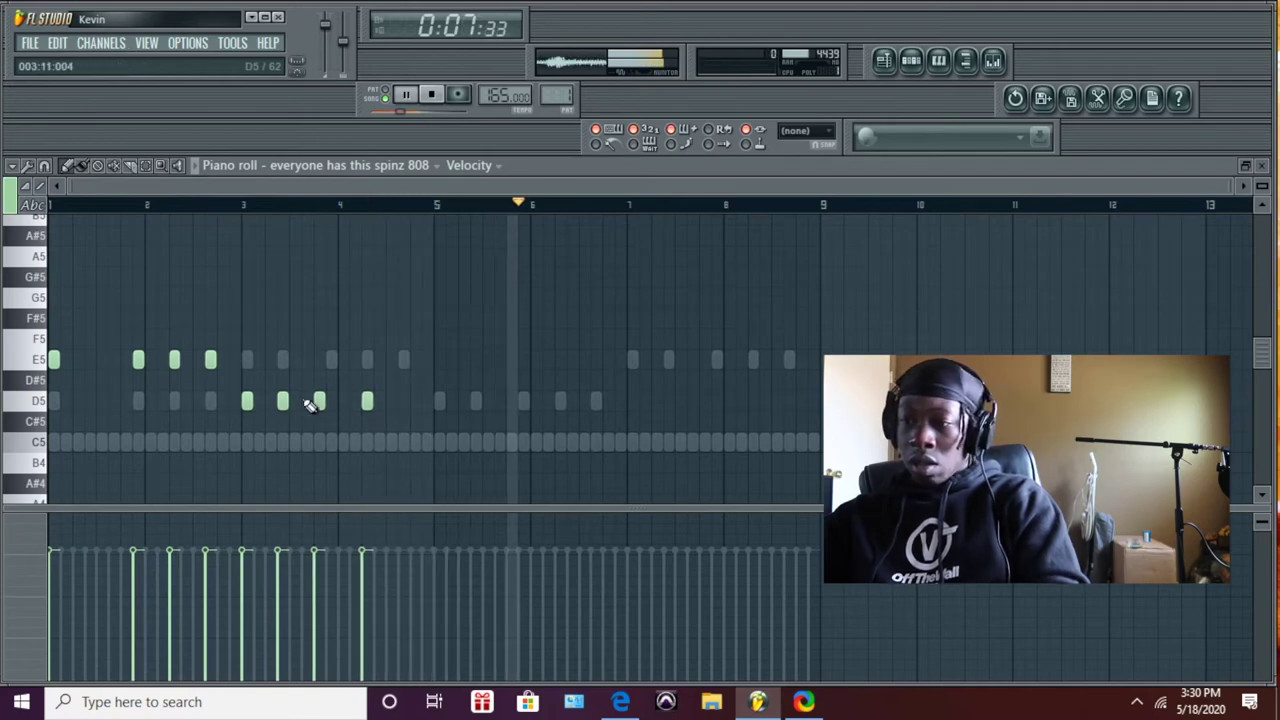
pyautogui.moveTo(319, 400); pyautogui.dragTo(331, 400)
pyautogui.click(367, 400)
pyautogui.click(403, 400)
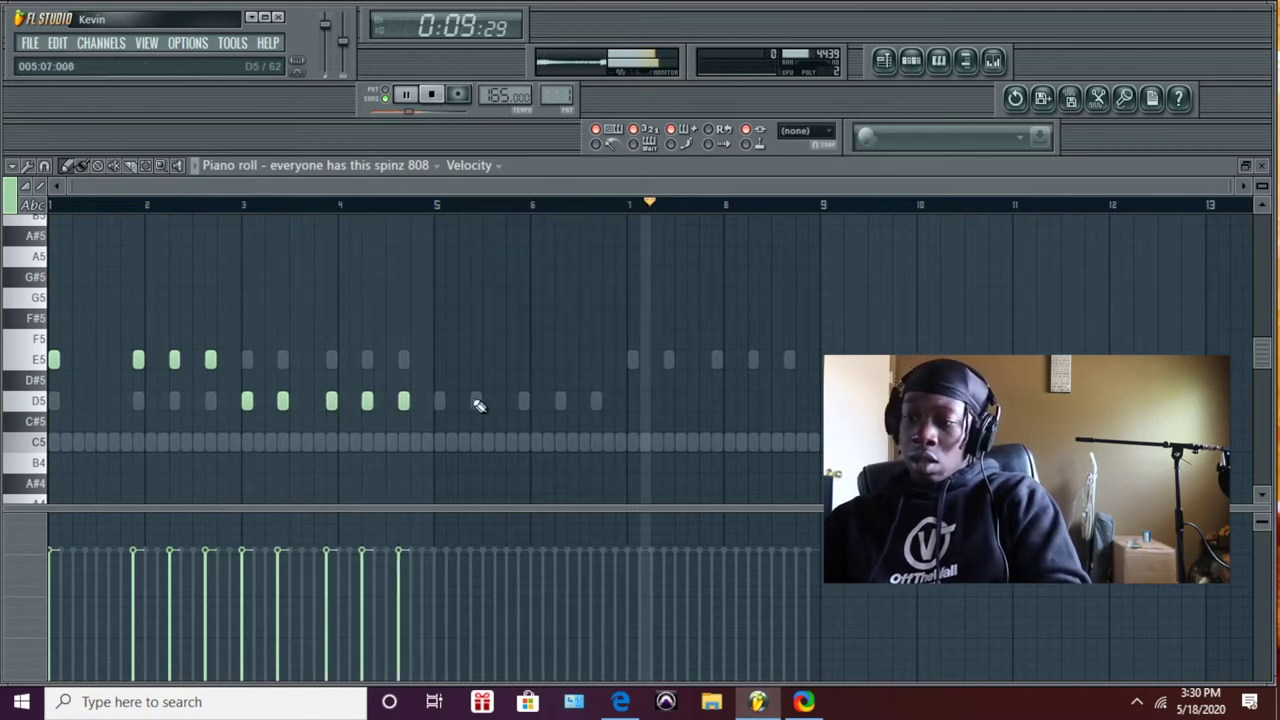
# Duplicate the first four bars of 808 notes into bars 5 through 8 and add an E5 note on step 7 of bar 5
pyautogui.moveTo(55, 204); pyautogui.dragTo(440, 293)
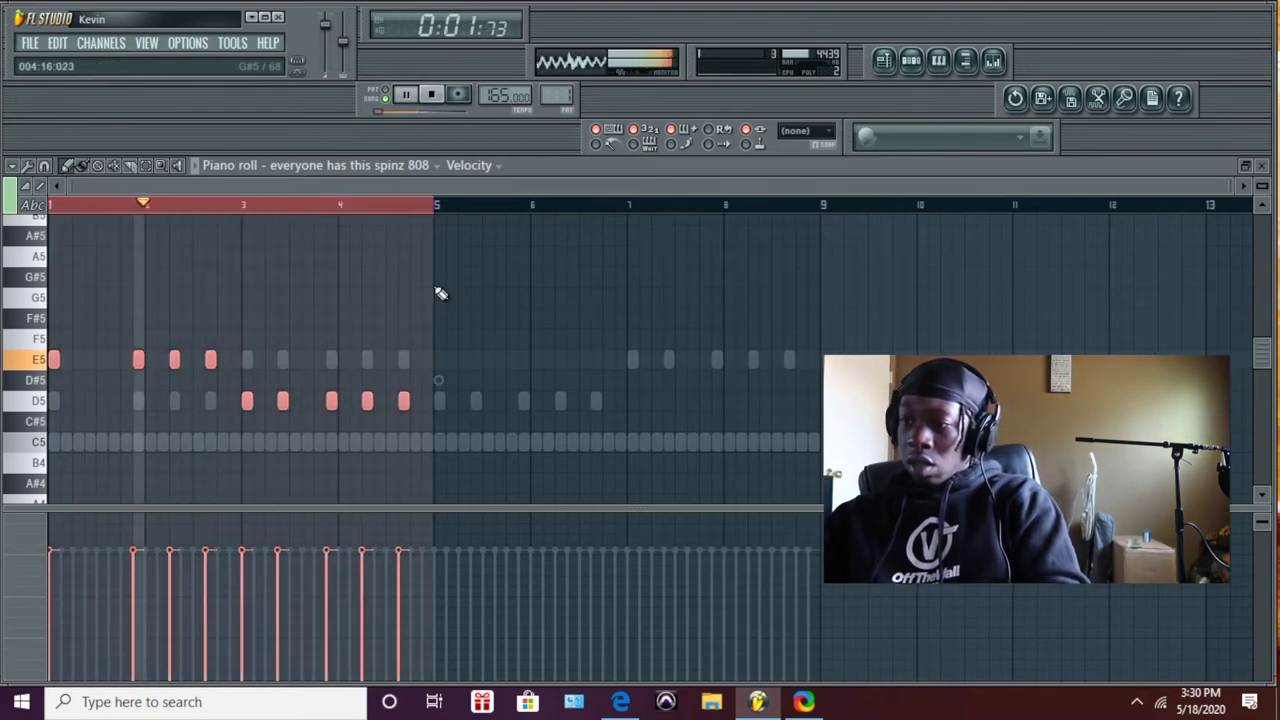
pyautogui.hotkey('ctrl', 'b')
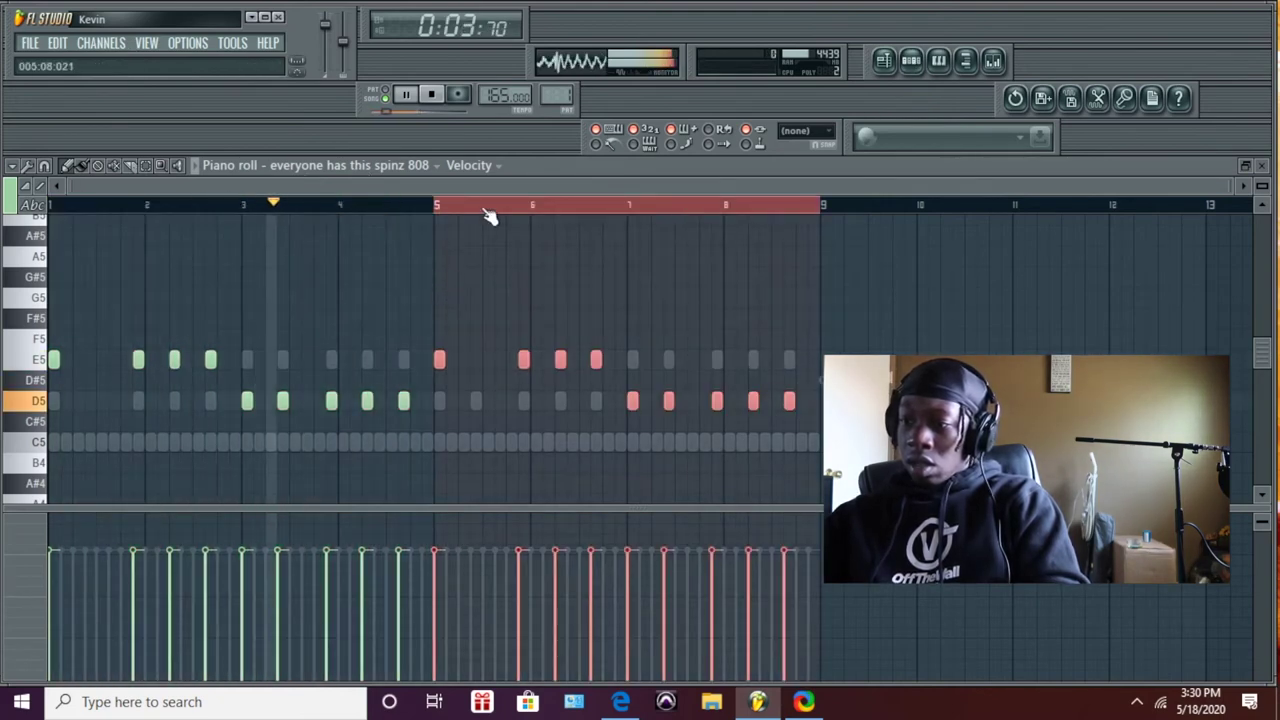
pyautogui.hotkey('ctrl', 'd')
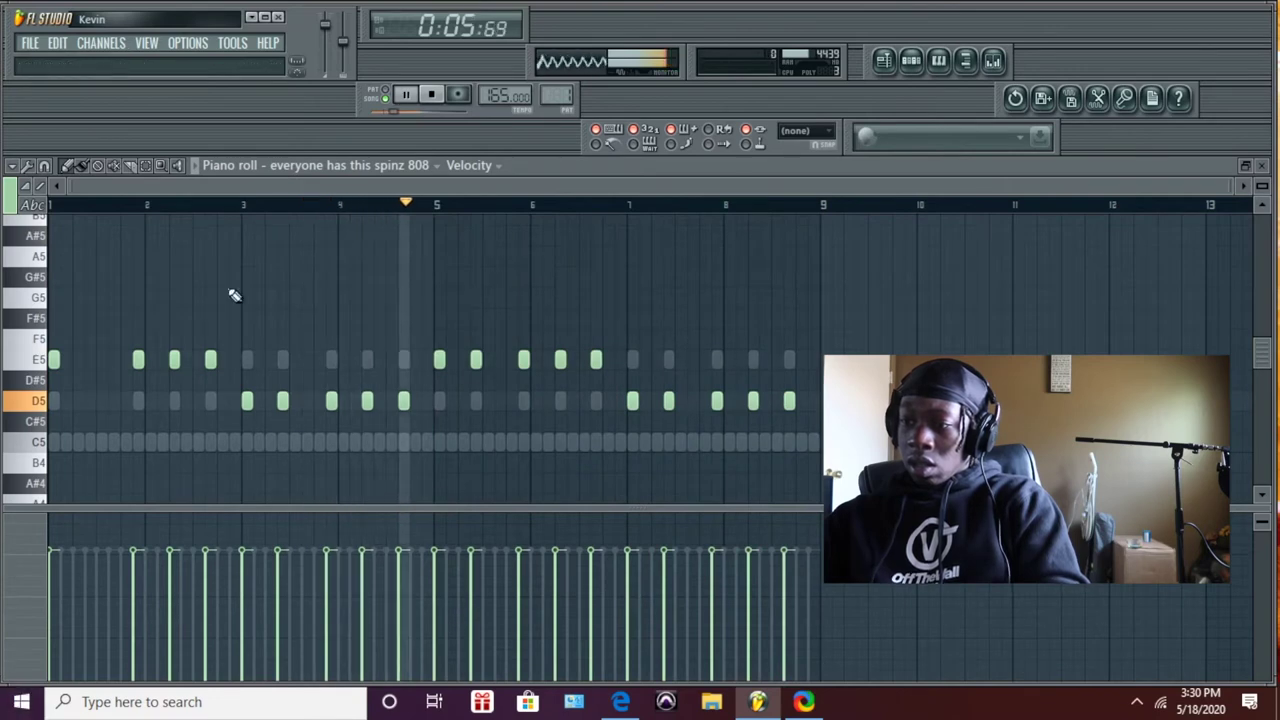
# Route the looperman piano loop channel to mixer track 5
pyautogui.click(993, 62)
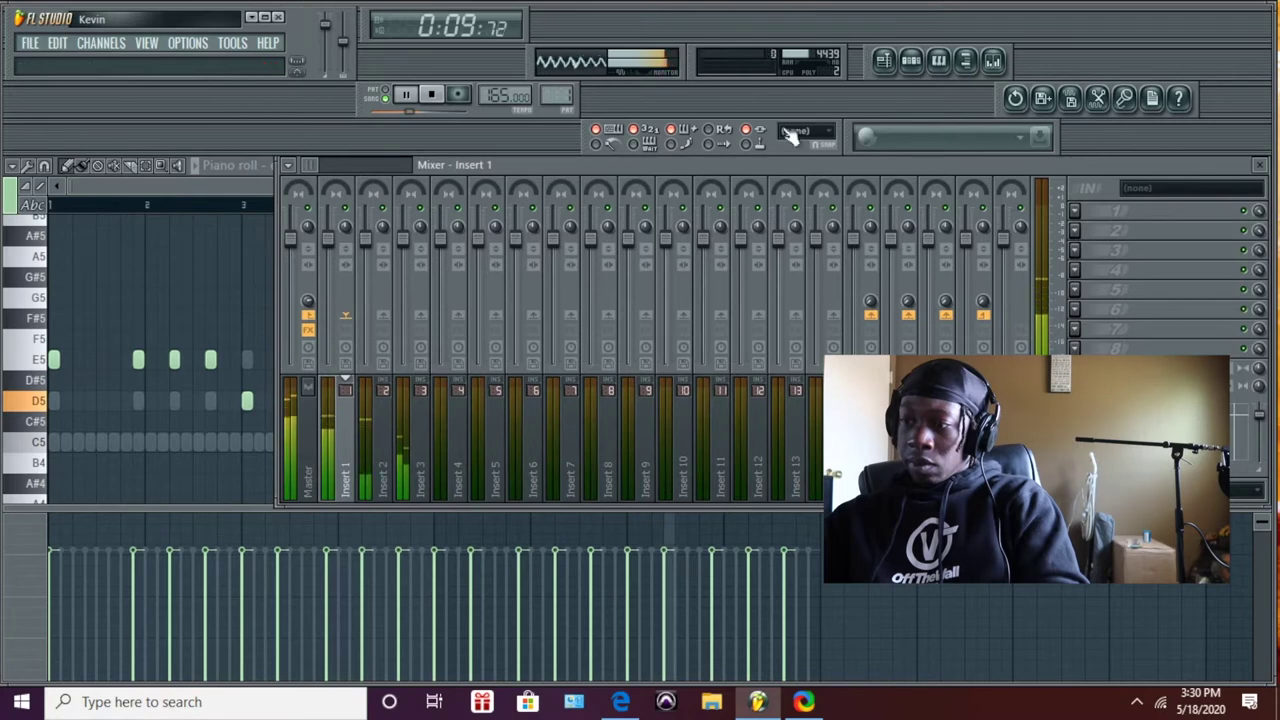
pyautogui.click(926, 74)
pyautogui.click(452, 399)
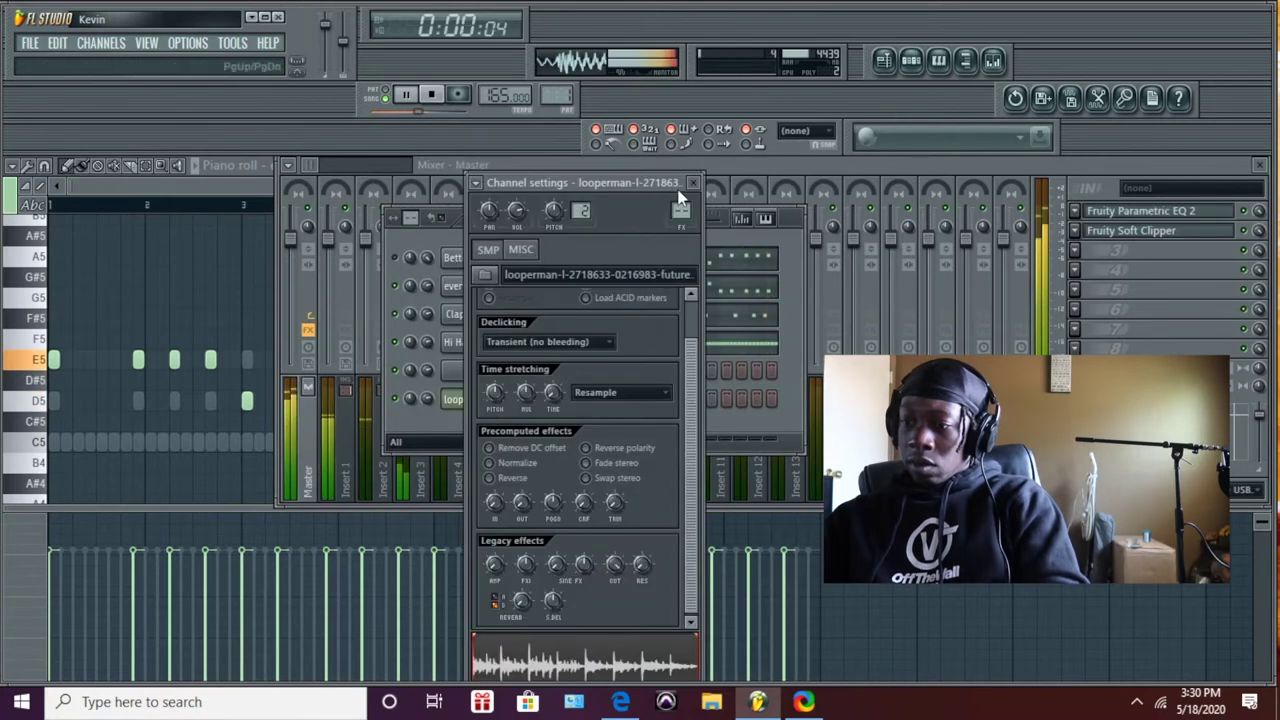
pyautogui.scroll(5, 679, 207)
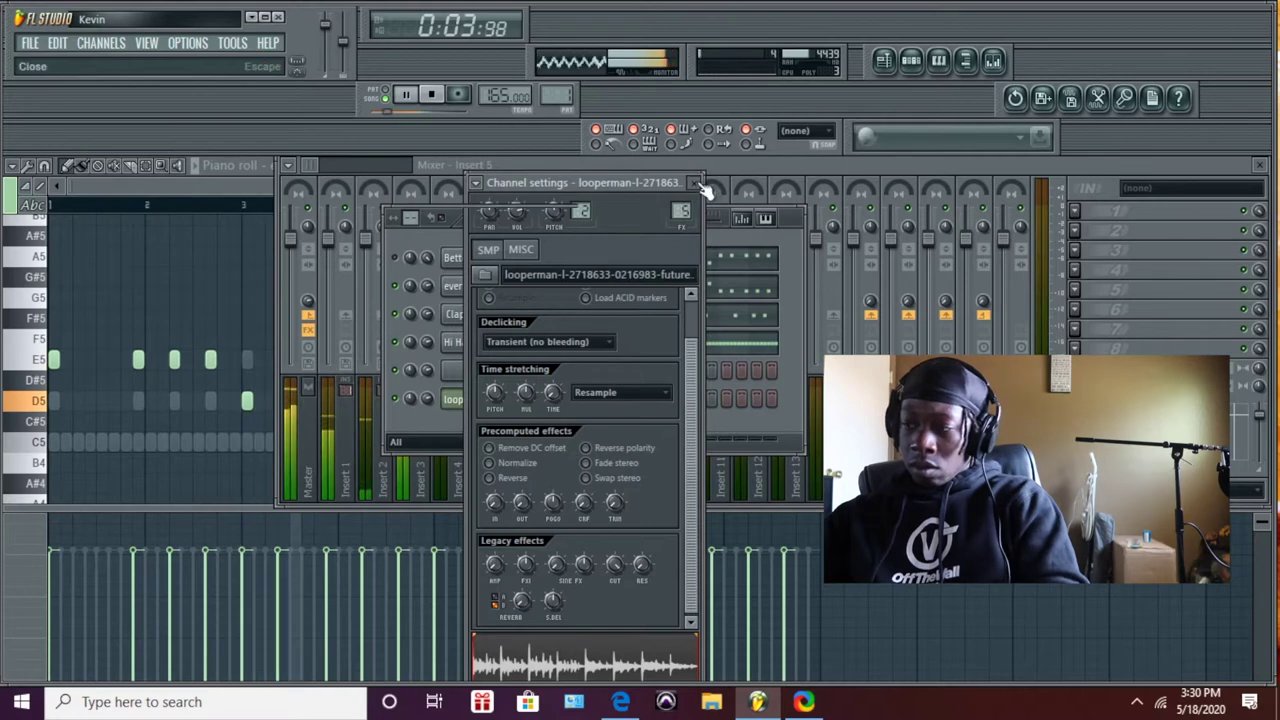
pyautogui.click(697, 183)
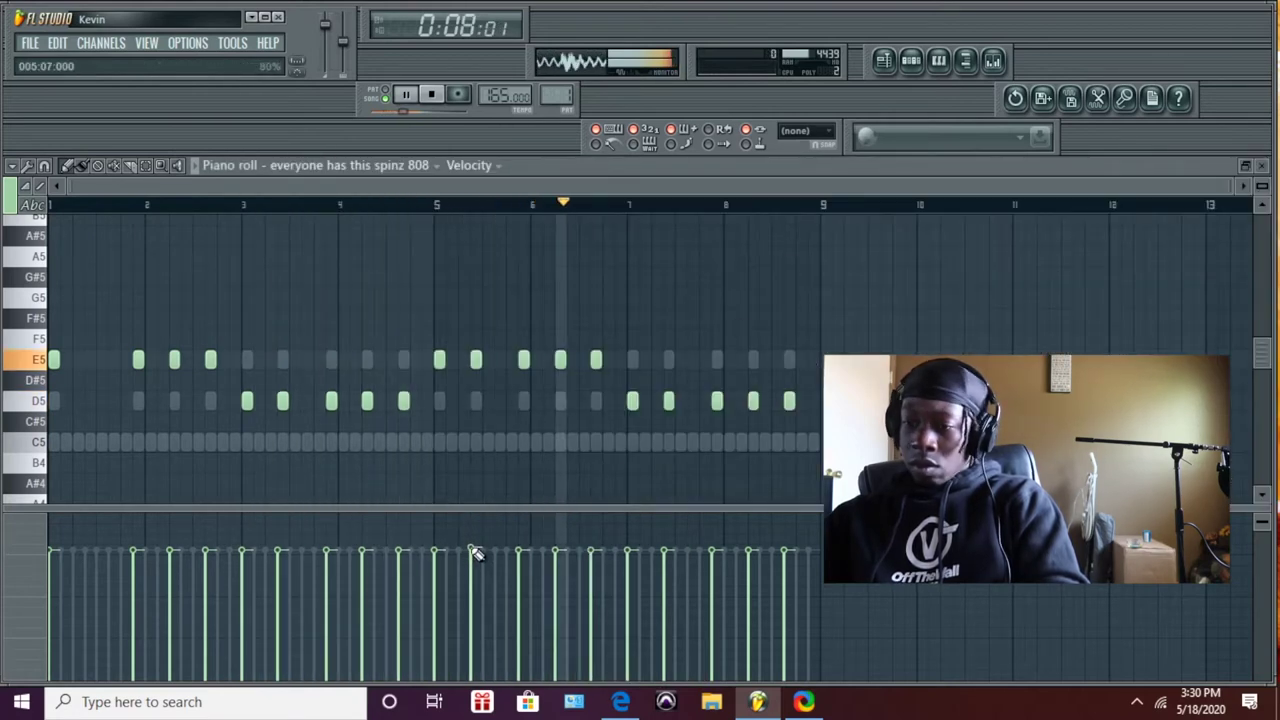
# Load Fruity Parametric EQ 2 on Insert 5 and pull band 1 fully down to cut the piano loop's low end
pyautogui.click(993, 62)
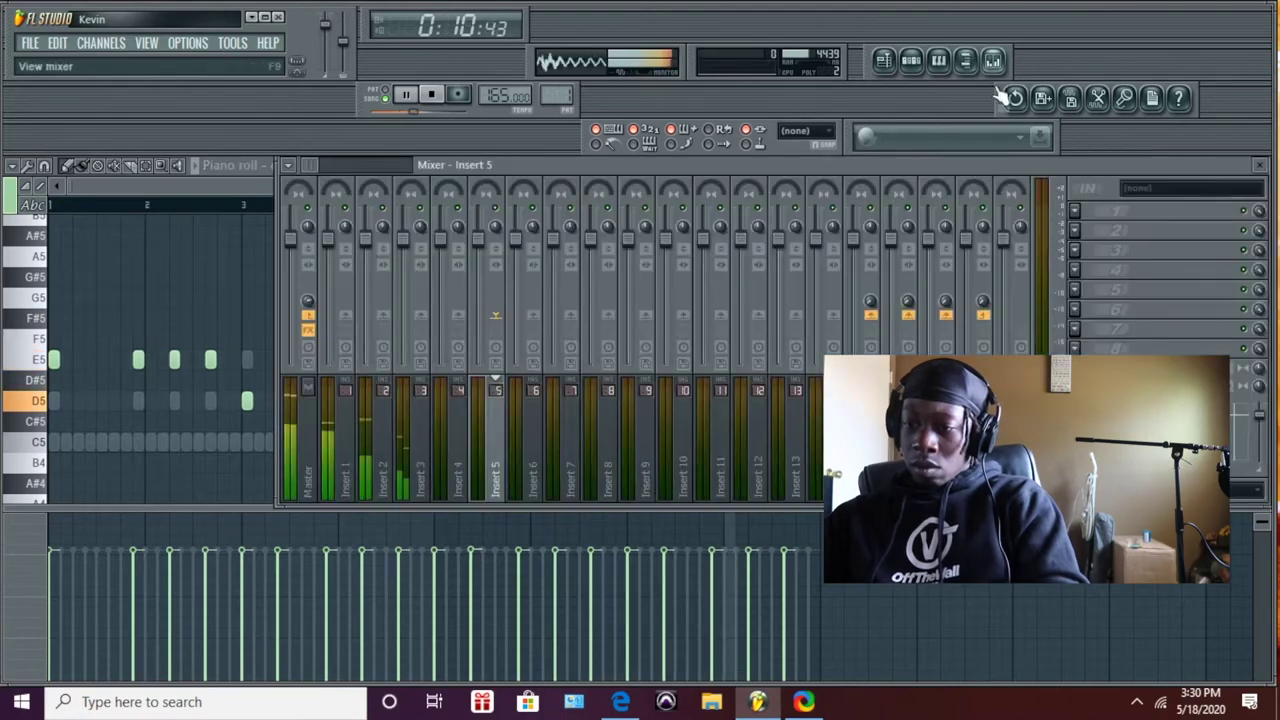
pyautogui.click(1092, 210)
pyautogui.click(1078, 172)
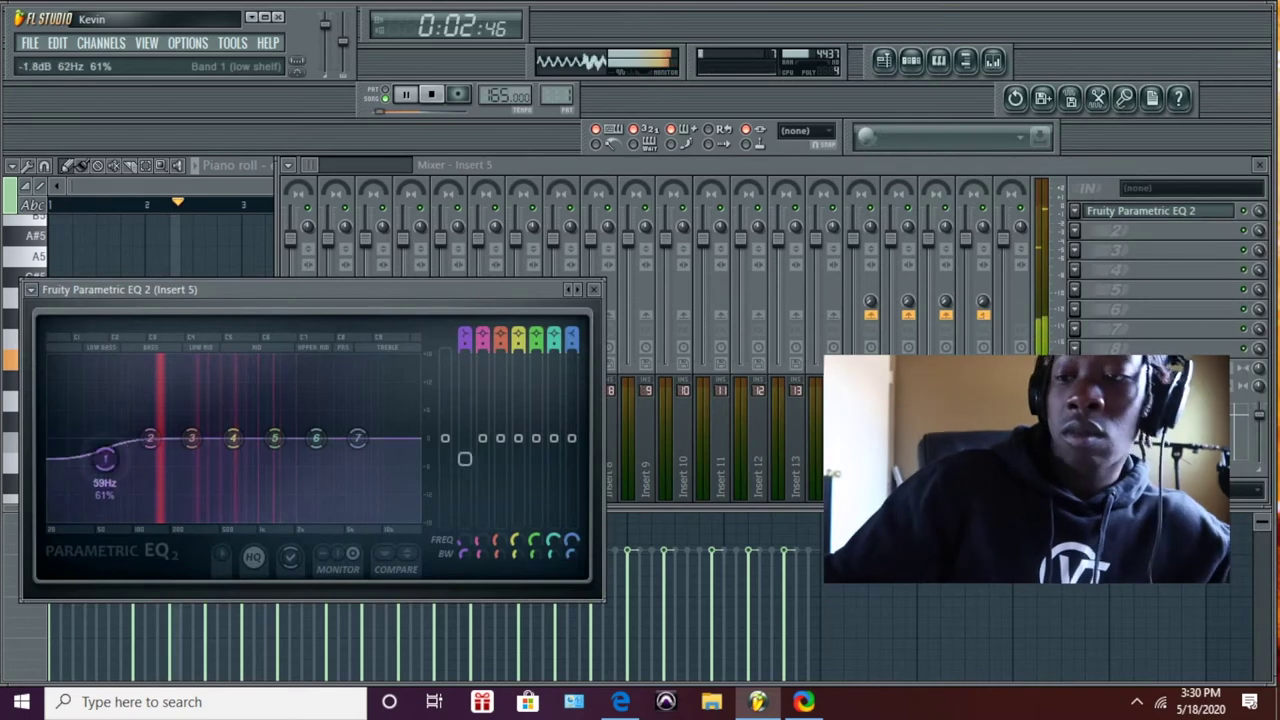
pyautogui.moveTo(105, 459); pyautogui.dragTo(163, 519)
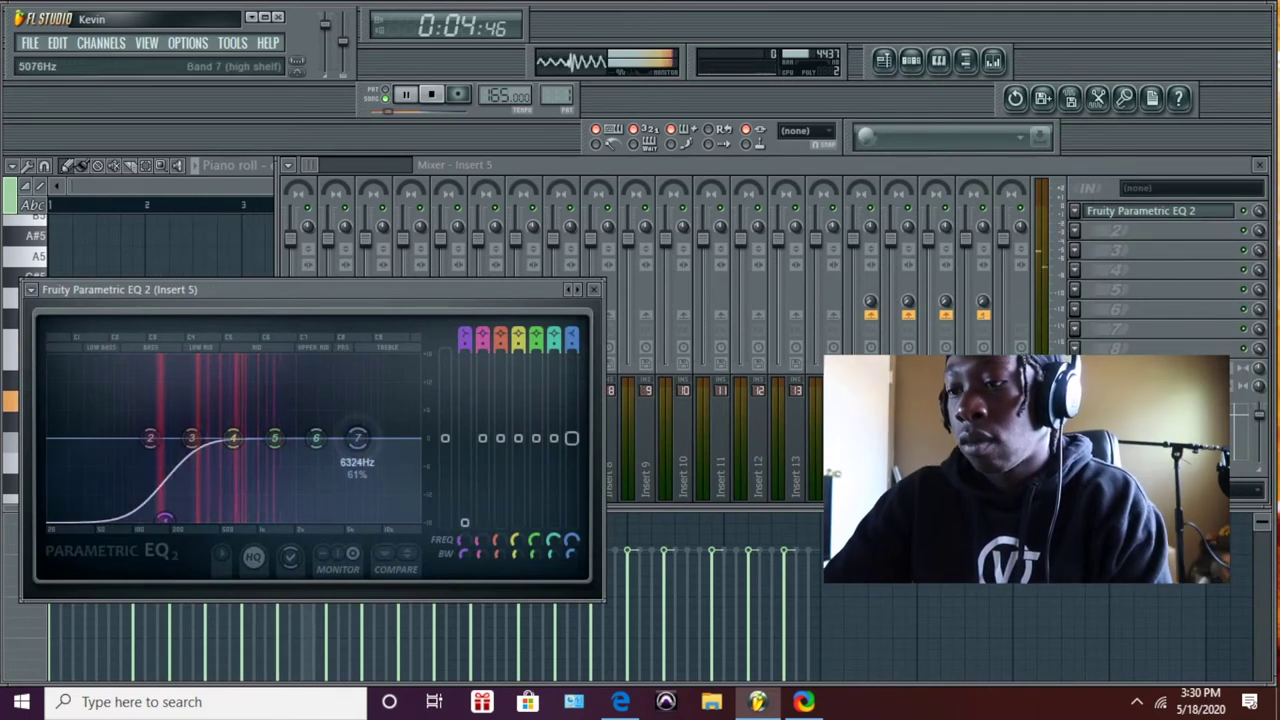
pyautogui.click(594, 289)
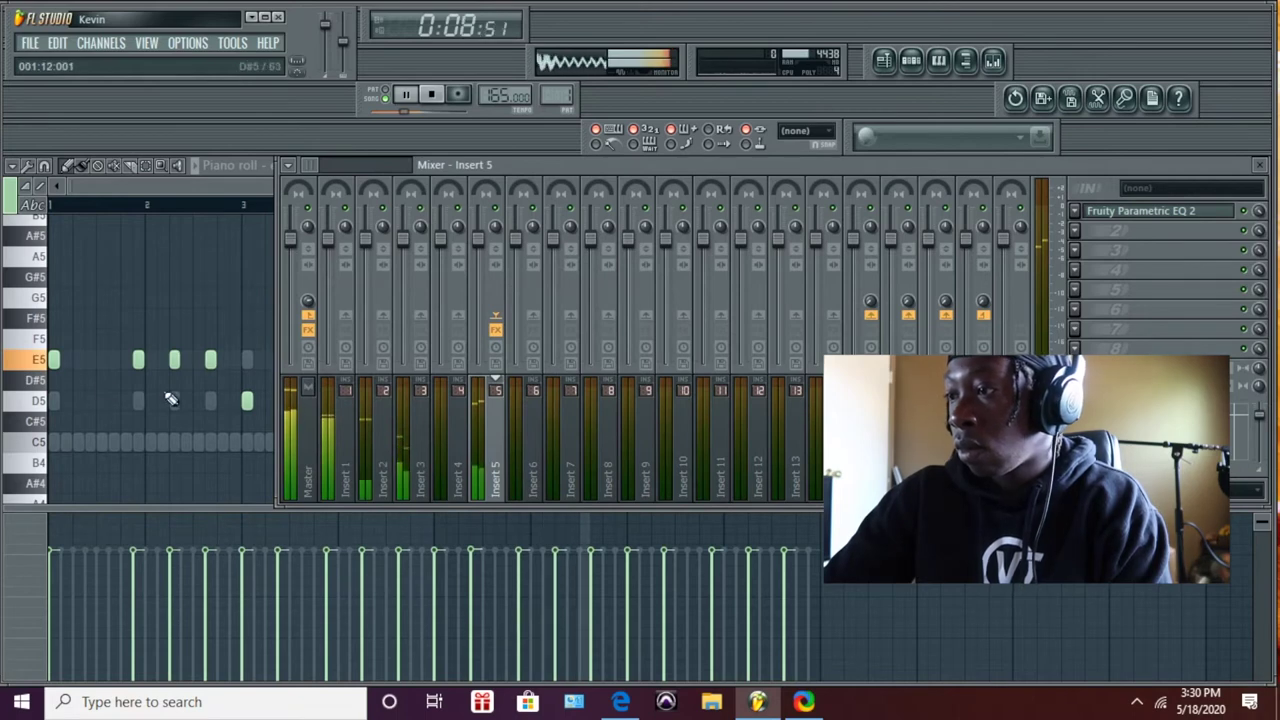
# Lower the Insert 3 fader to about -1.3 dB and check the Fruity Soft Clipper on the Master track
pyautogui.click(406, 245)
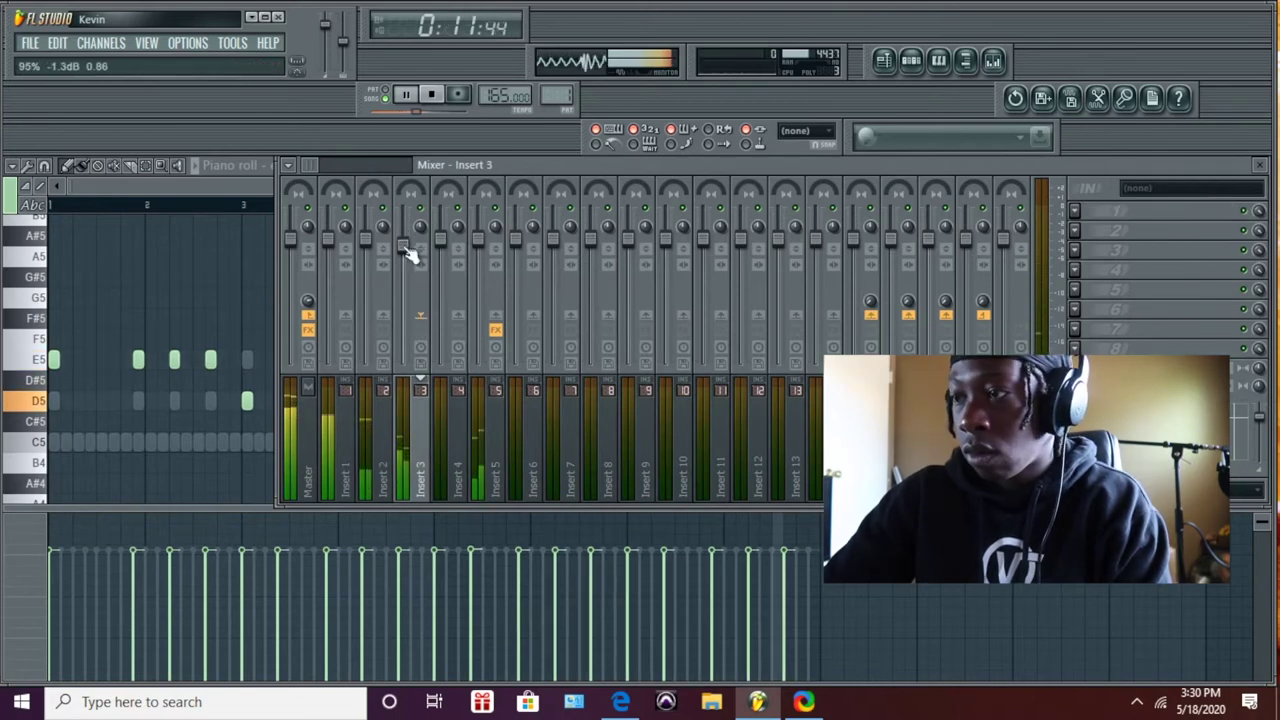
pyautogui.click(298, 445)
pyautogui.click(1125, 232)
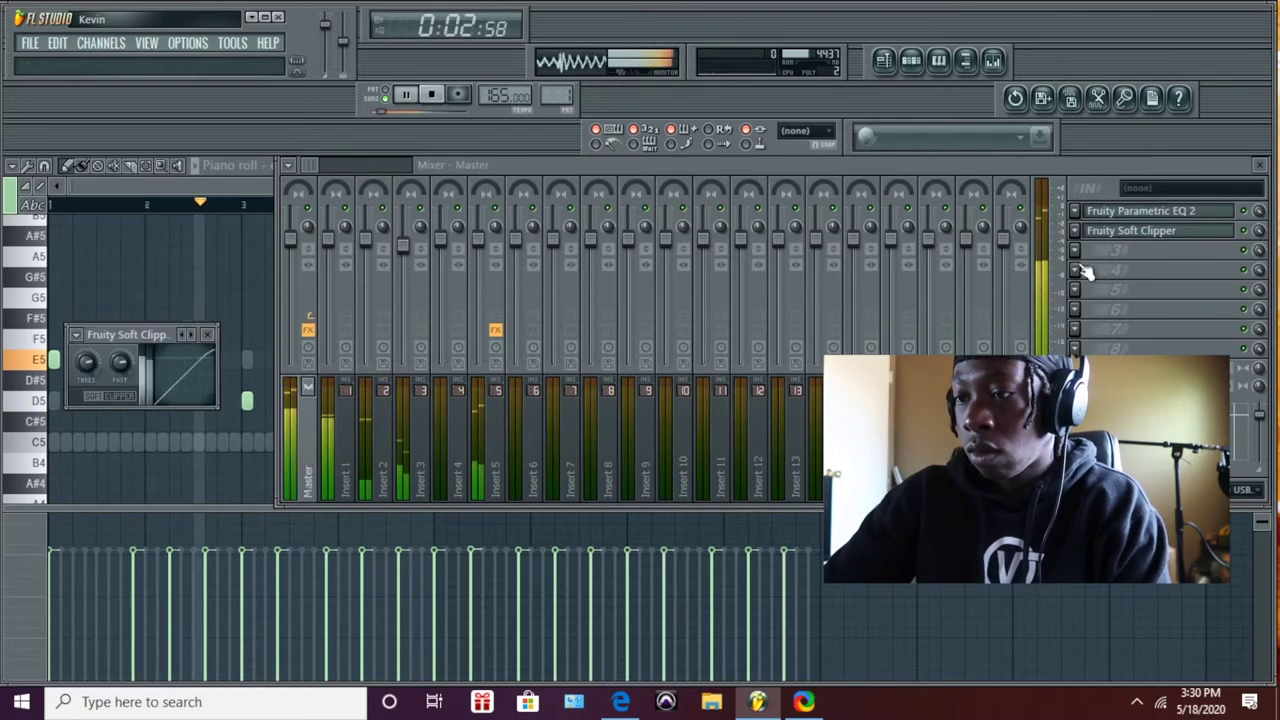
pyautogui.click(210, 335)
# Open the Hi Hat [ Garden ] channel in the piano roll and set its note snapping to 1/6 step
pyautogui.click(911, 60)
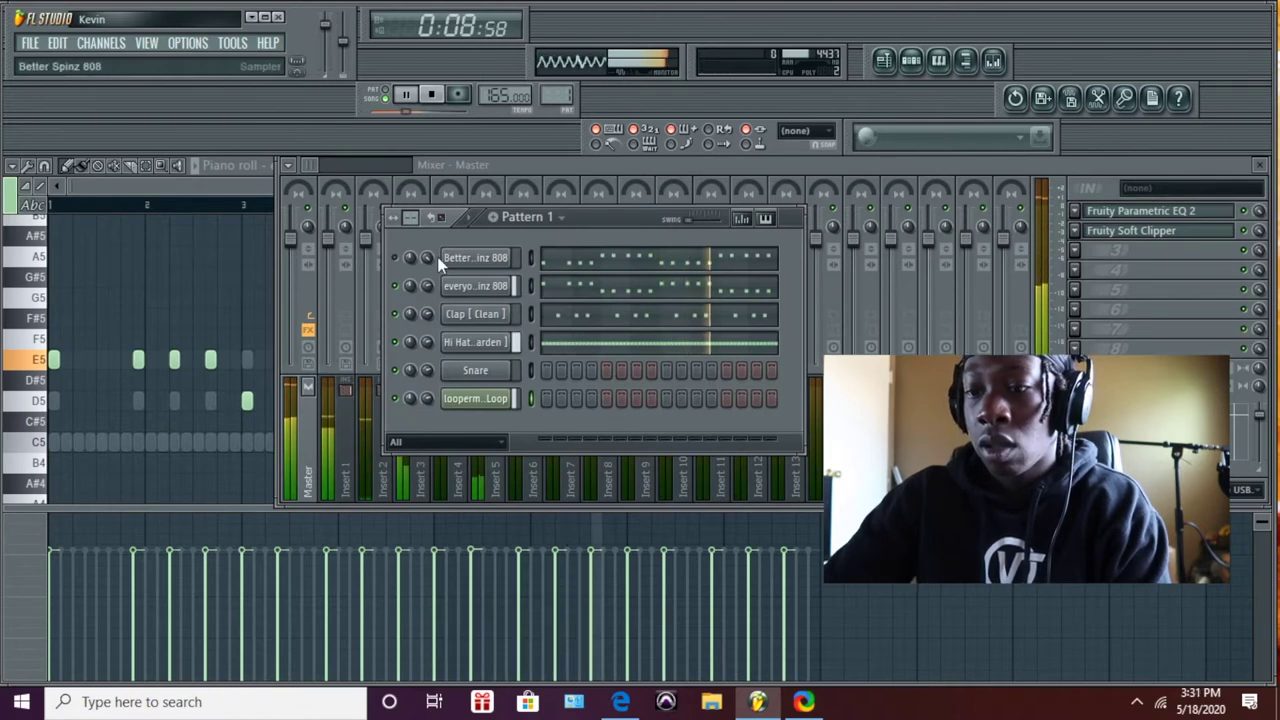
pyautogui.click(571, 345)
pyautogui.click(44, 166)
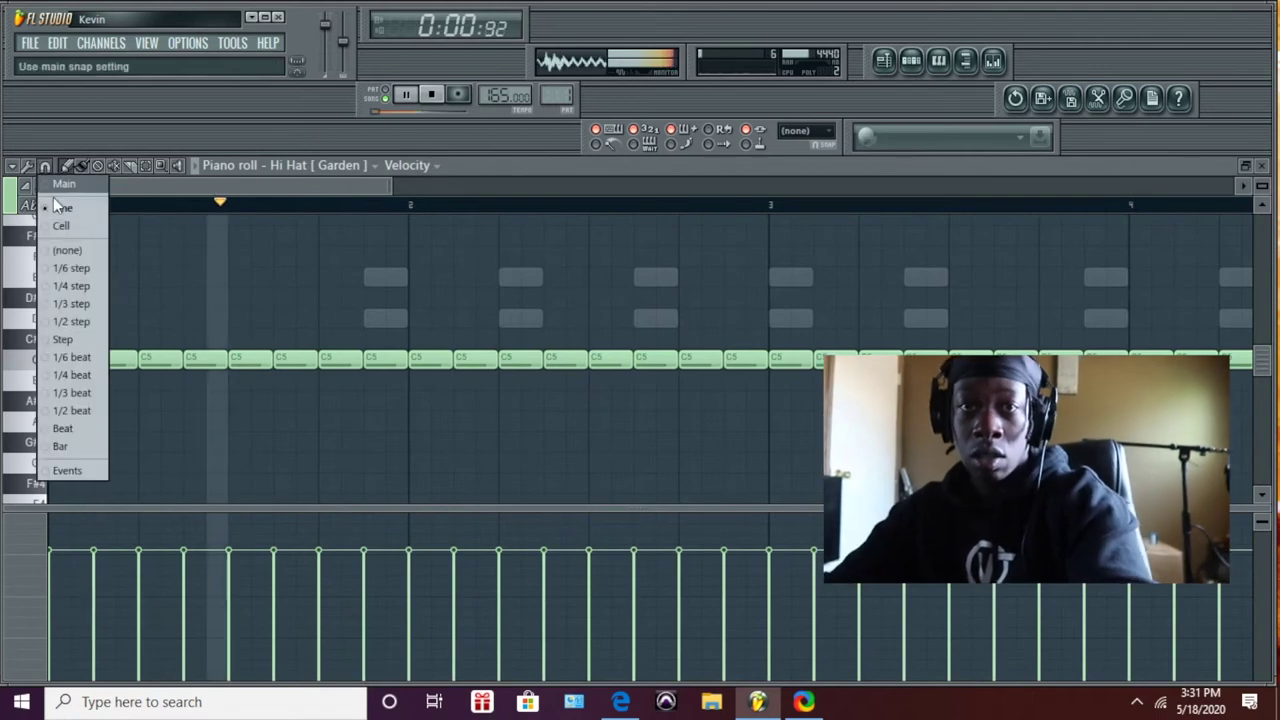
pyautogui.click(71, 272)
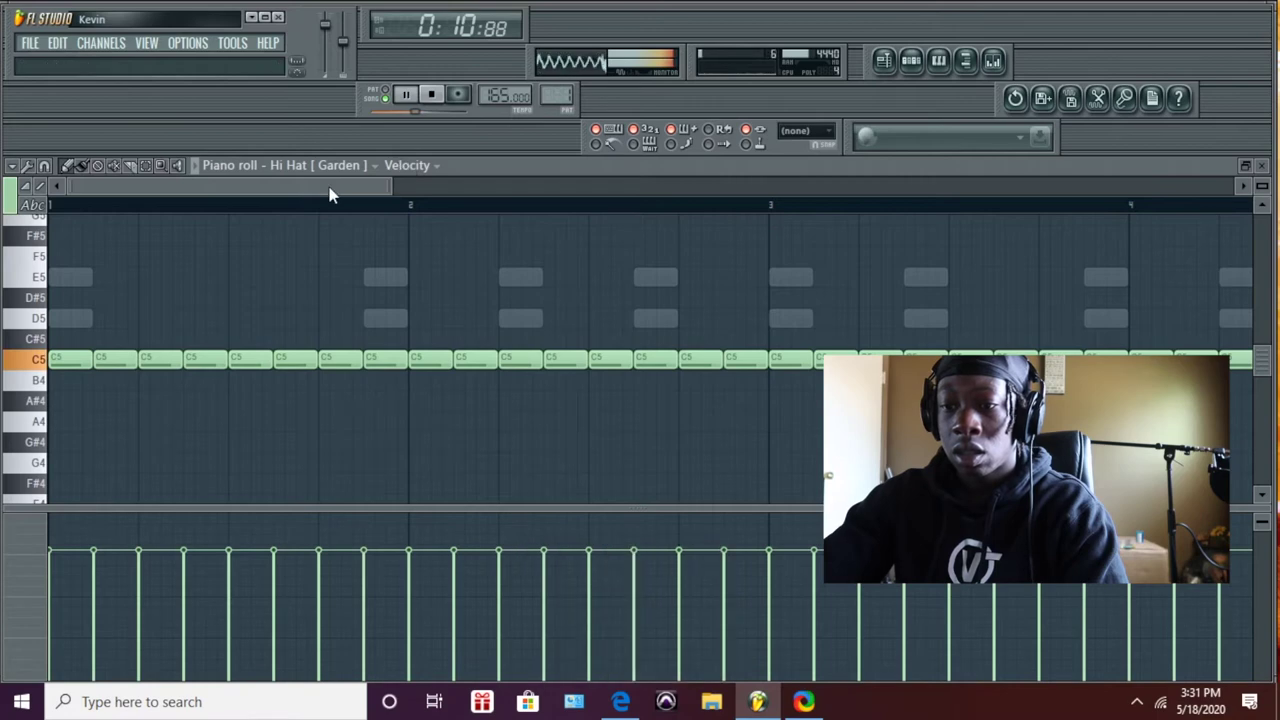
pyautogui.click(45, 170)
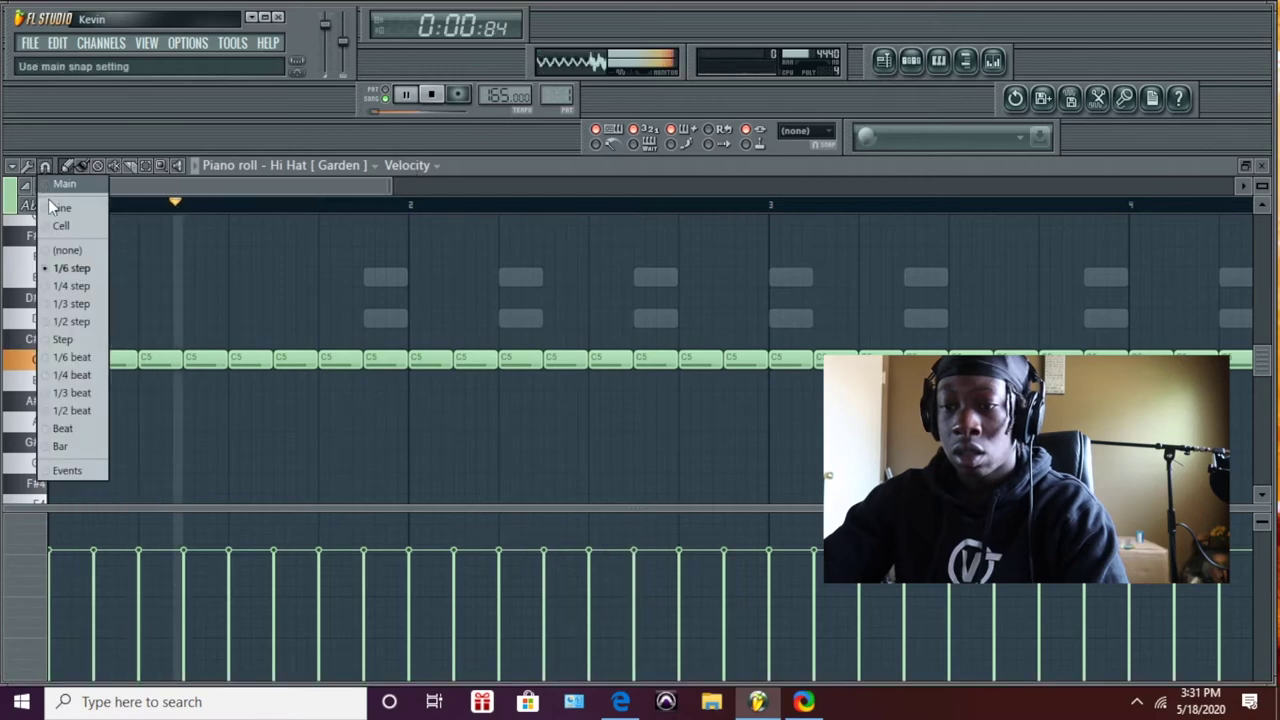
pyautogui.click(170, 212)
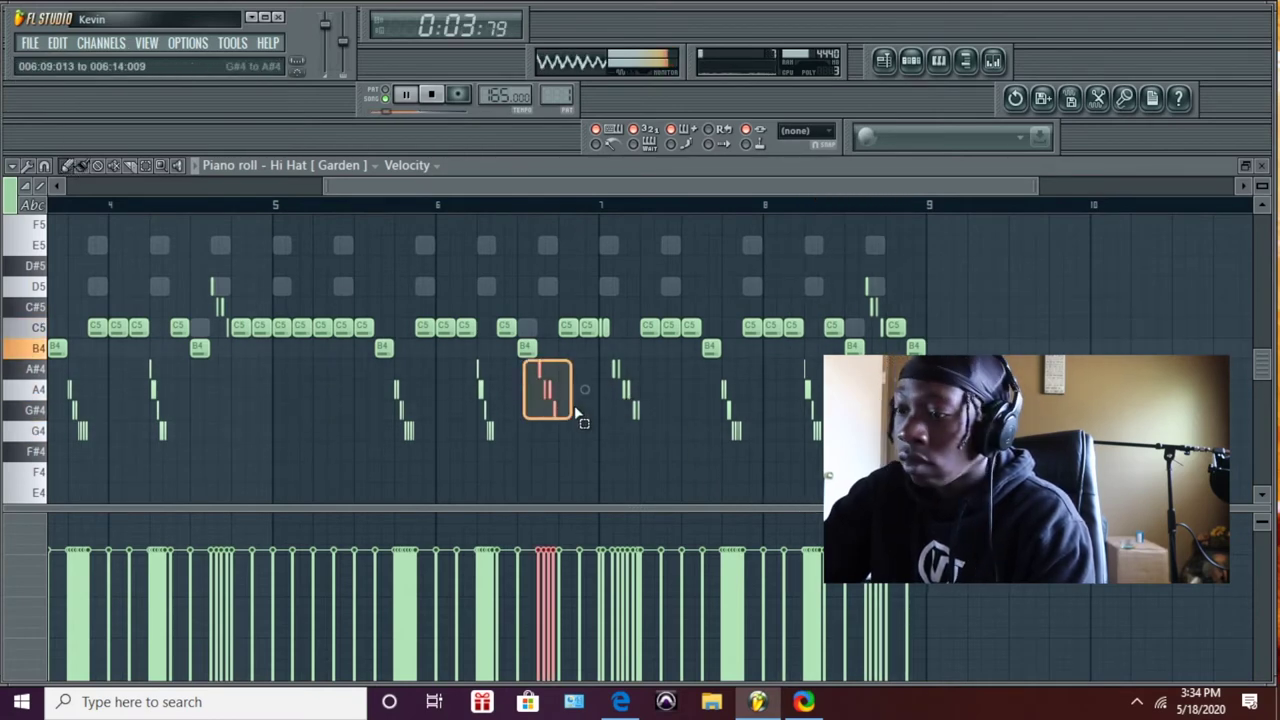
# Select the descending hi-hat rolls in bars 6, 7 and 4 and taper their velocities downward
pyautogui.moveTo(576, 411); pyautogui.dragTo(578, 414)
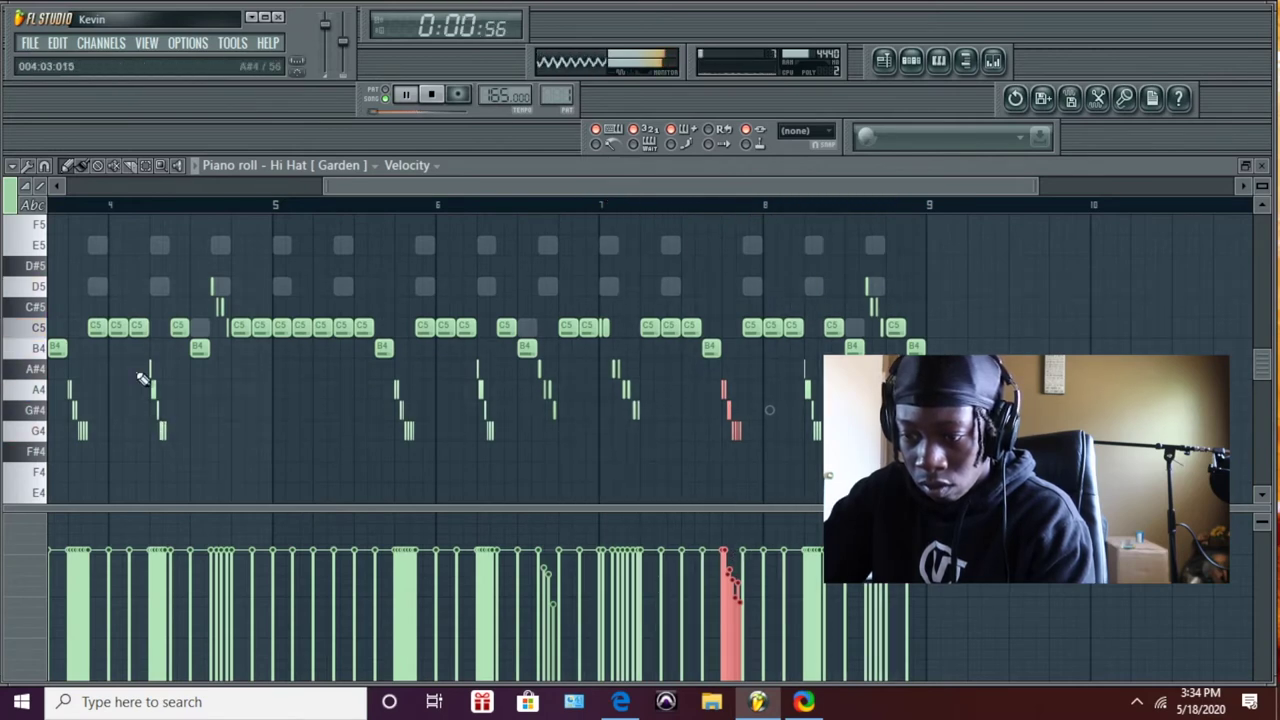
pyautogui.moveTo(155, 410); pyautogui.dragTo(166, 442)
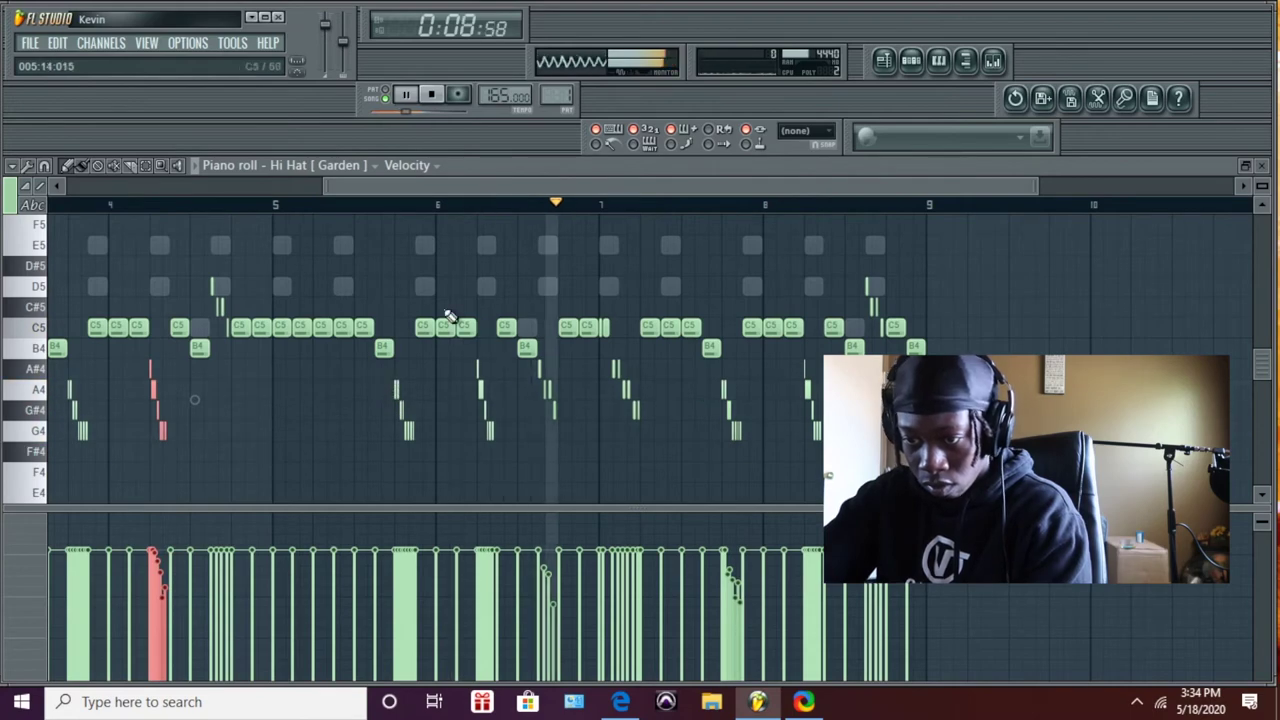
# Split the C5 hi-hat notes on step 3 of bars 1 and 3 with the chopper's Default pattern
pyautogui.moveTo(534, 188); pyautogui.dragTo(259, 188)
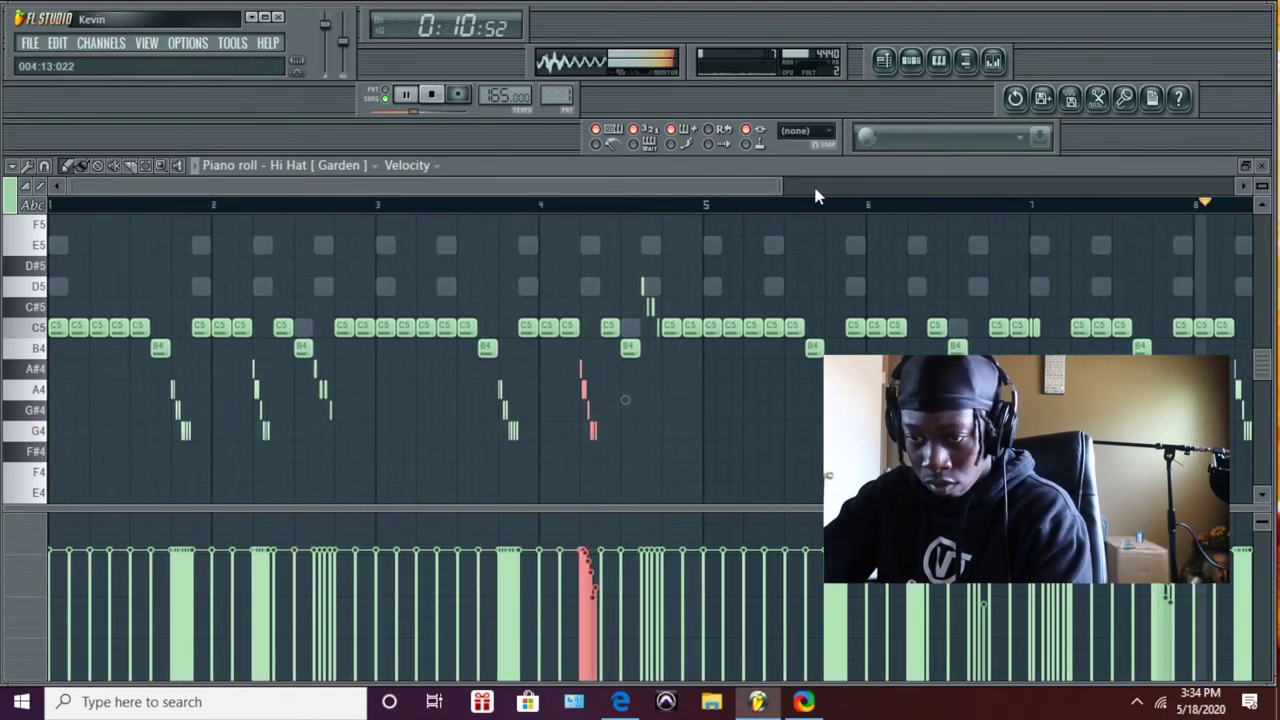
pyautogui.moveTo(782, 184); pyautogui.dragTo(1240, 184)
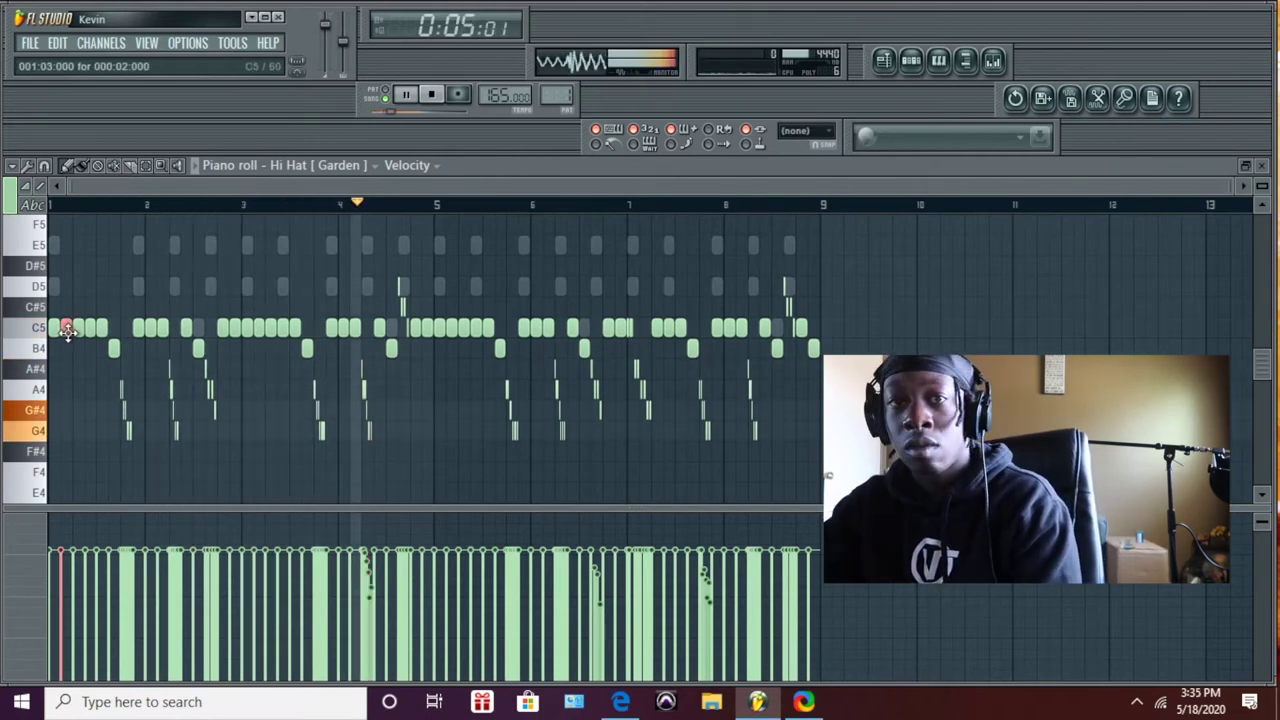
pyautogui.hotkey('alt', 'u')
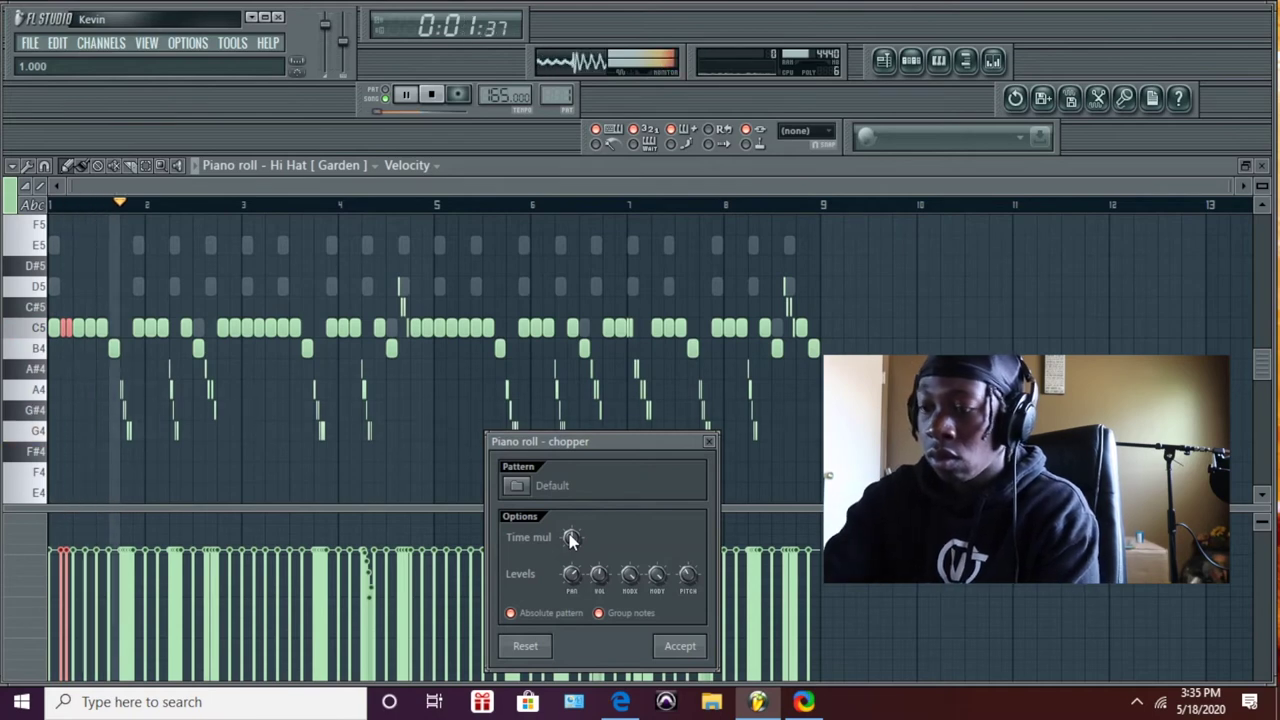
pyautogui.click(672, 645)
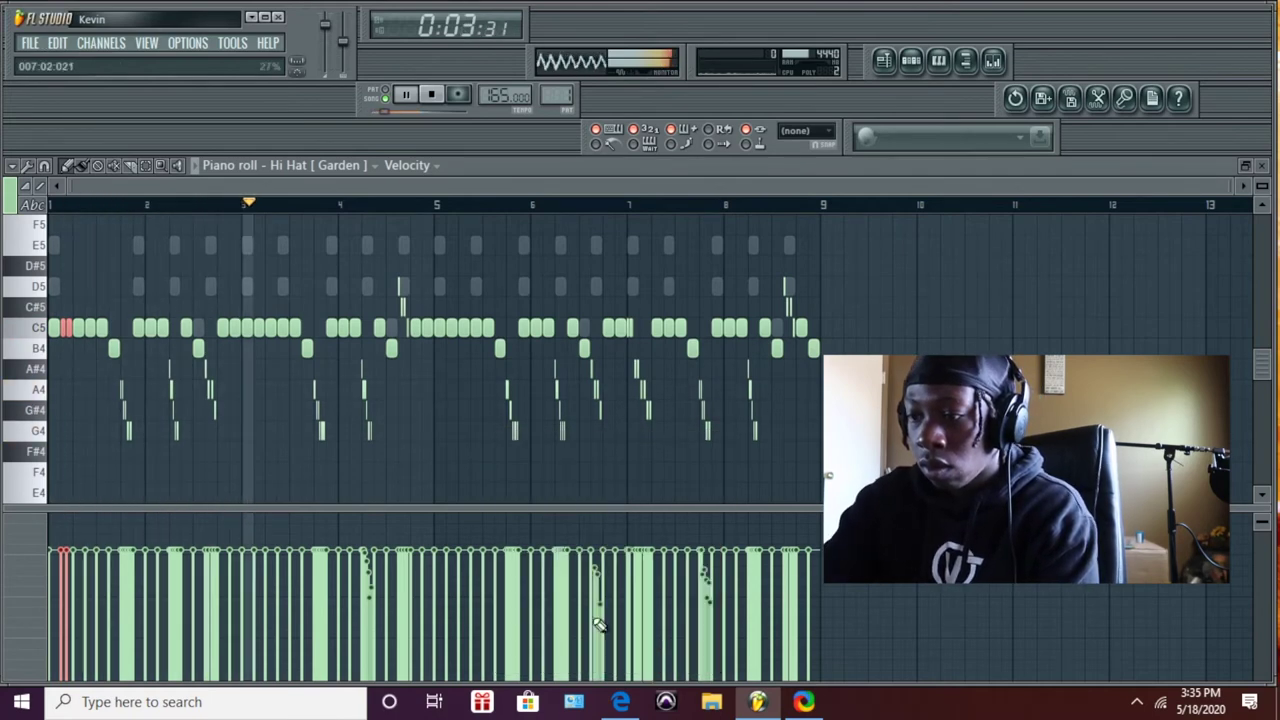
pyautogui.click(258, 330)
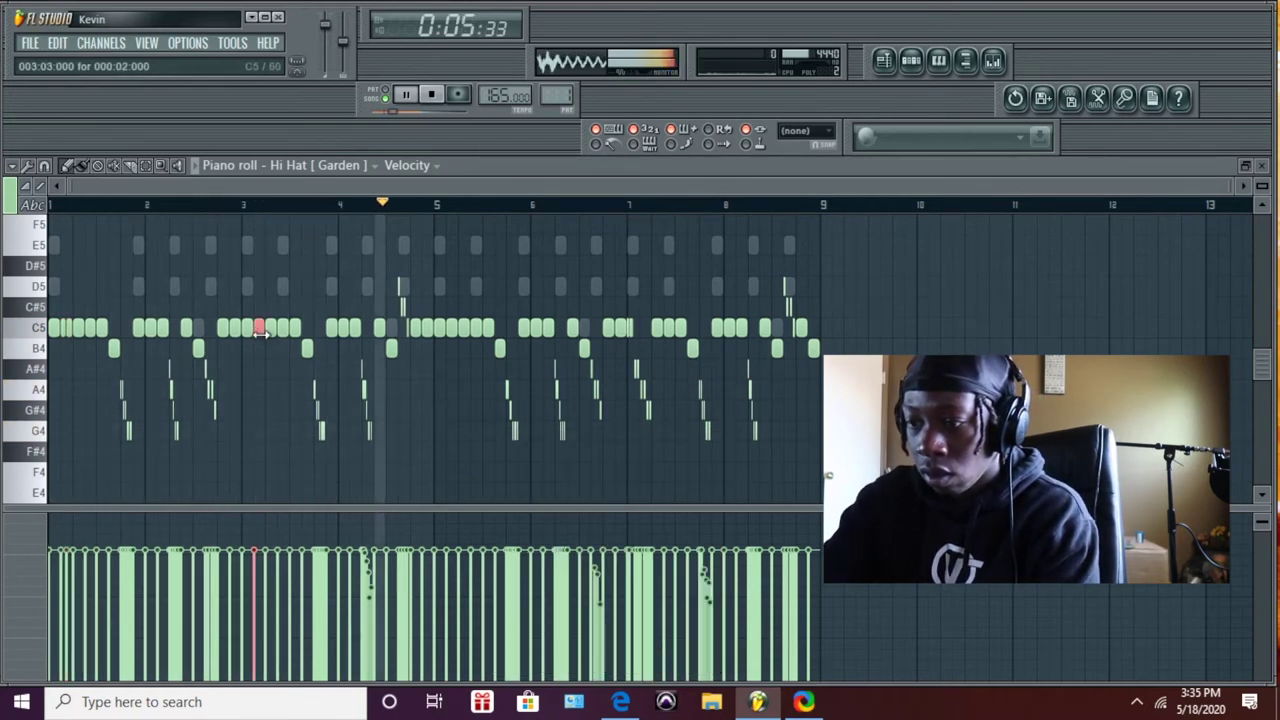
pyautogui.hotkey('alt', 'u')
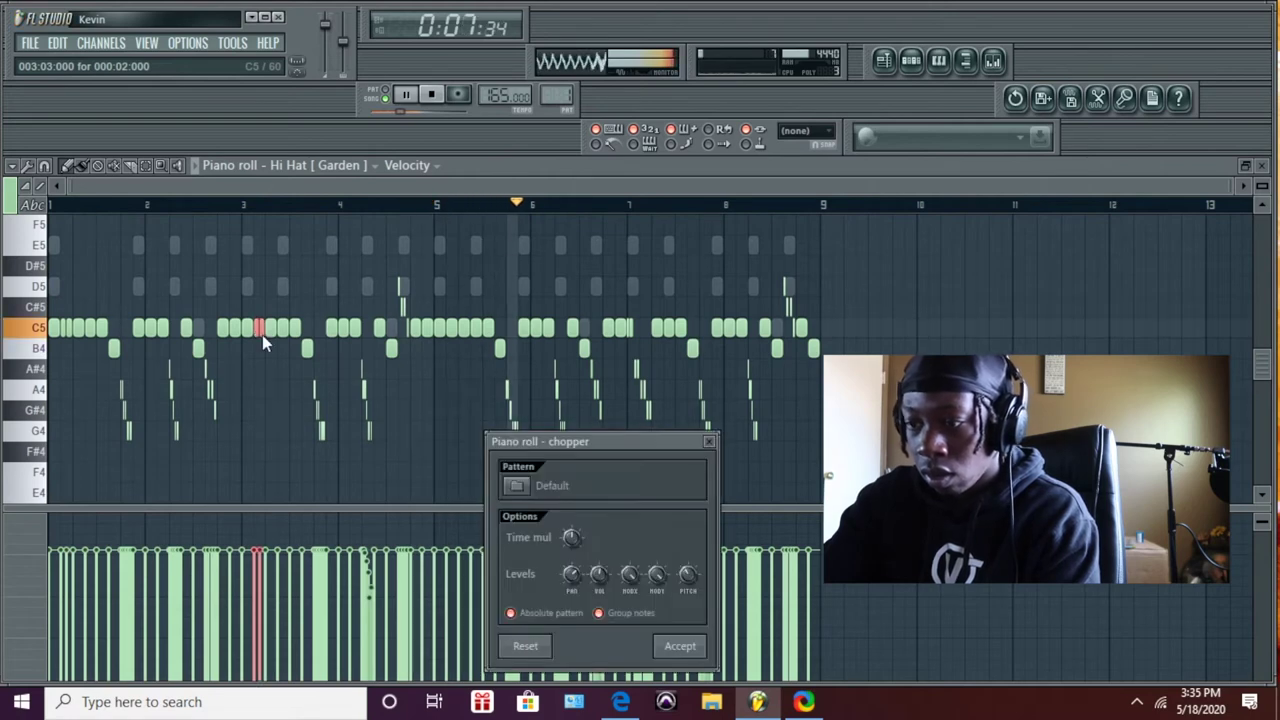
pyautogui.click(680, 645)
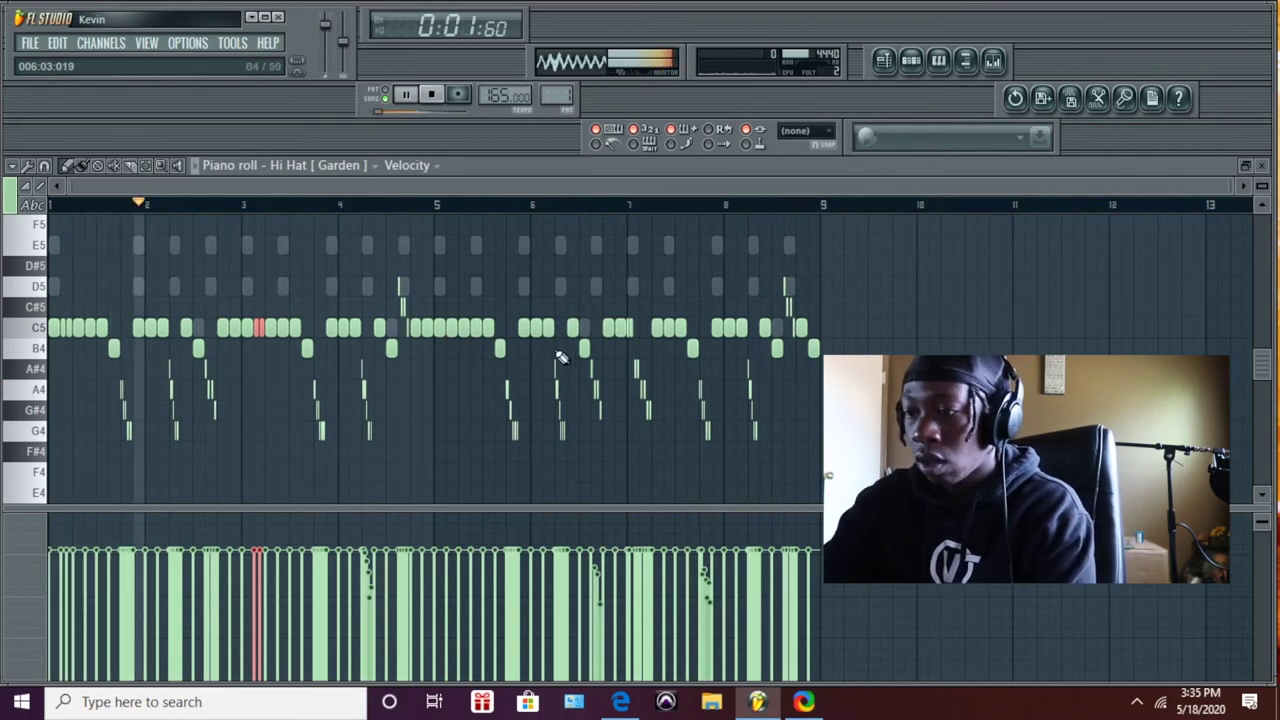
# Split the C5 hi-hat note on step 5 of bar 5 with the chopper's Default pattern, and select a C5 note in bar 7
pyautogui.click(463, 329)
pyautogui.hotkey('alt', 'u')
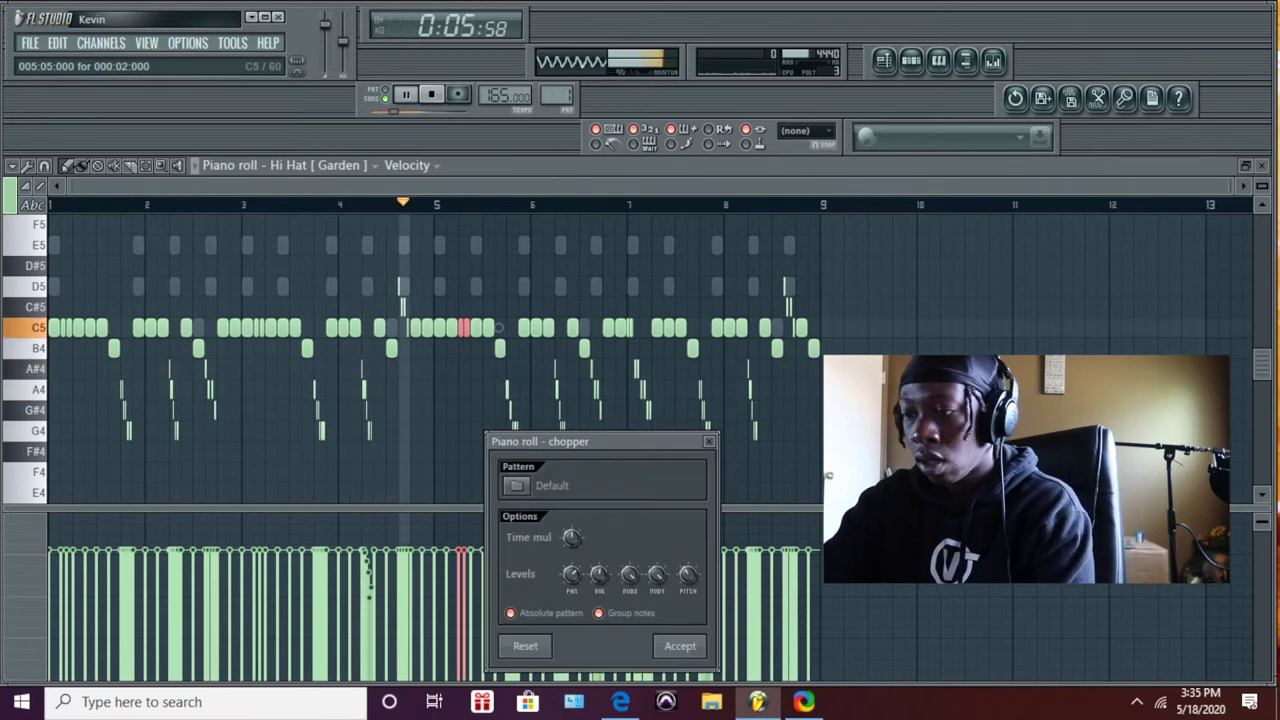
pyautogui.click(678, 645)
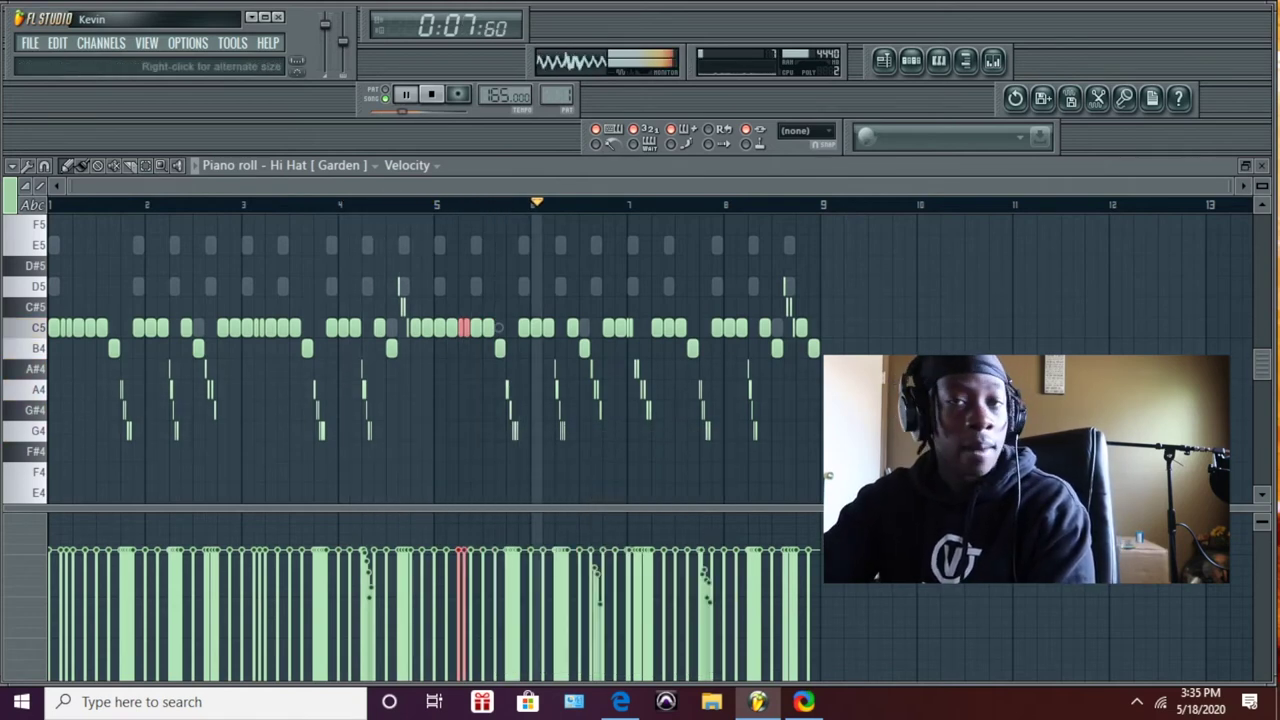
pyautogui.click(667, 329)
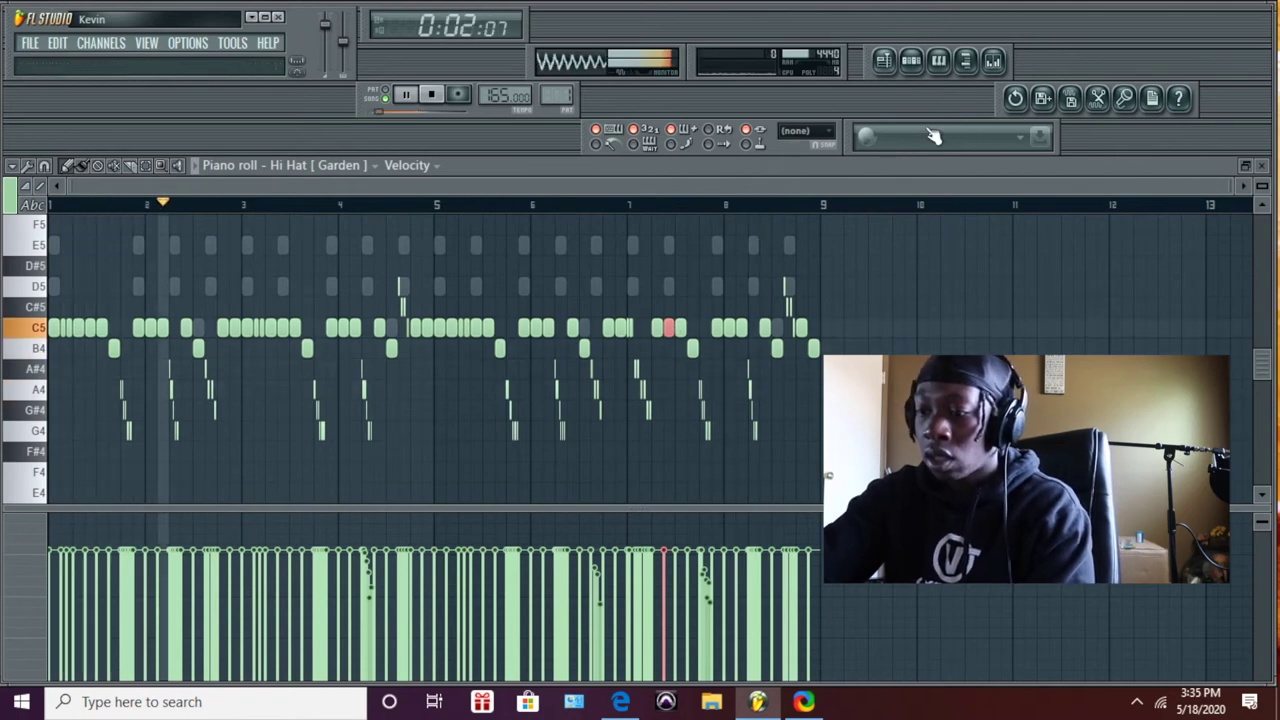
# Inspect the sample settings of the everyone has this spinz 808 channel, including its precomputed effects
pyautogui.click(912, 61)
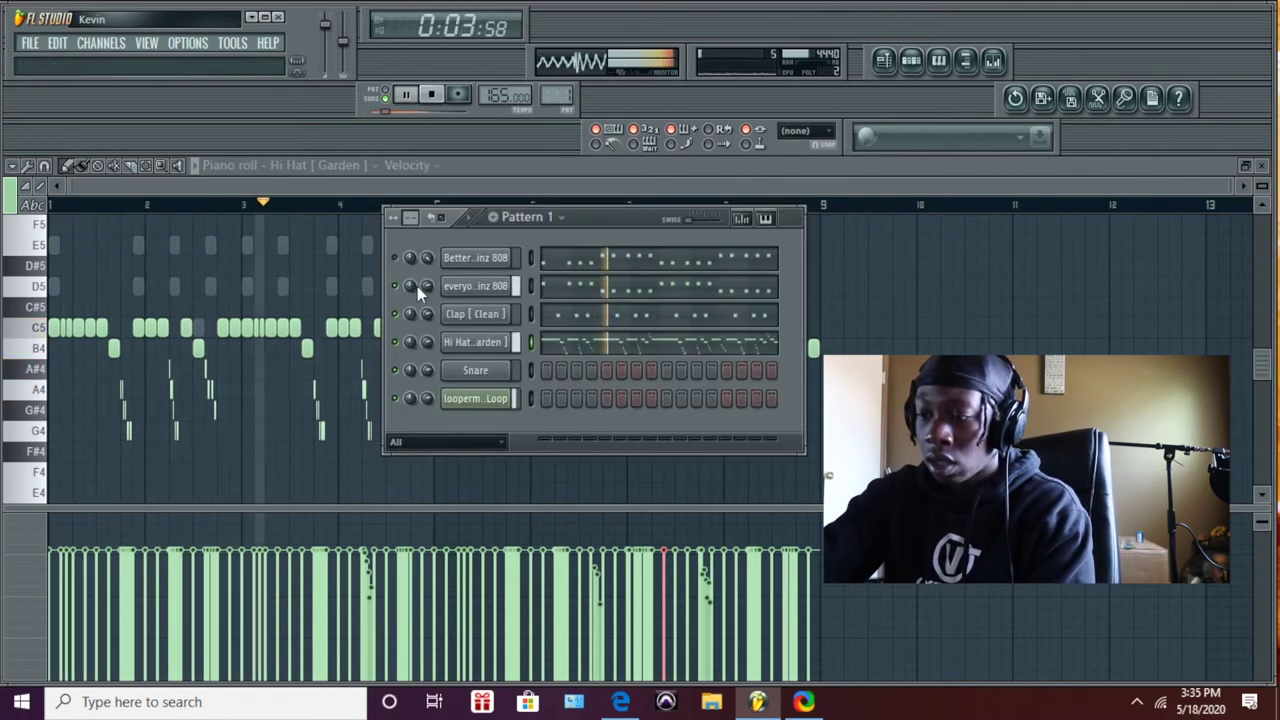
pyautogui.click(491, 287)
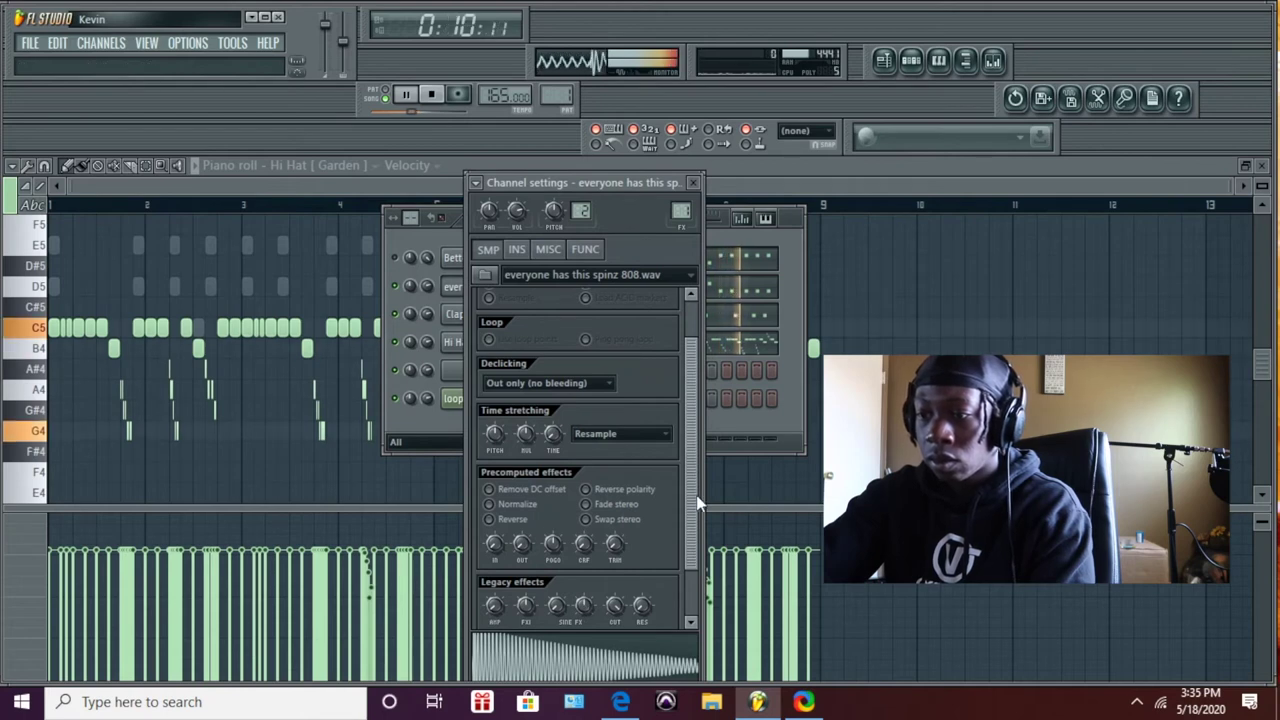
pyautogui.scroll(-2, 690, 497)
pyautogui.click(693, 184)
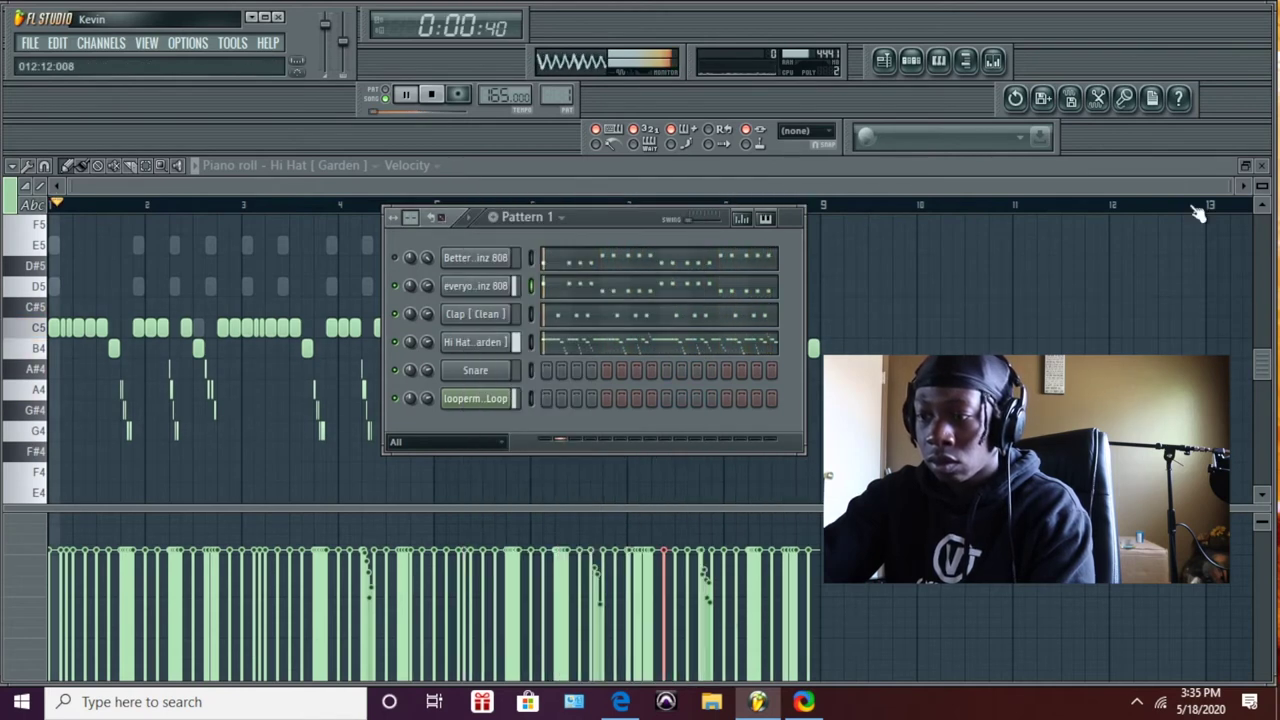
# Lower the Insert 3 fader slightly, and pull the Insert 5 fader far down before raising it to a moderately reduced level
pyautogui.click(990, 61)
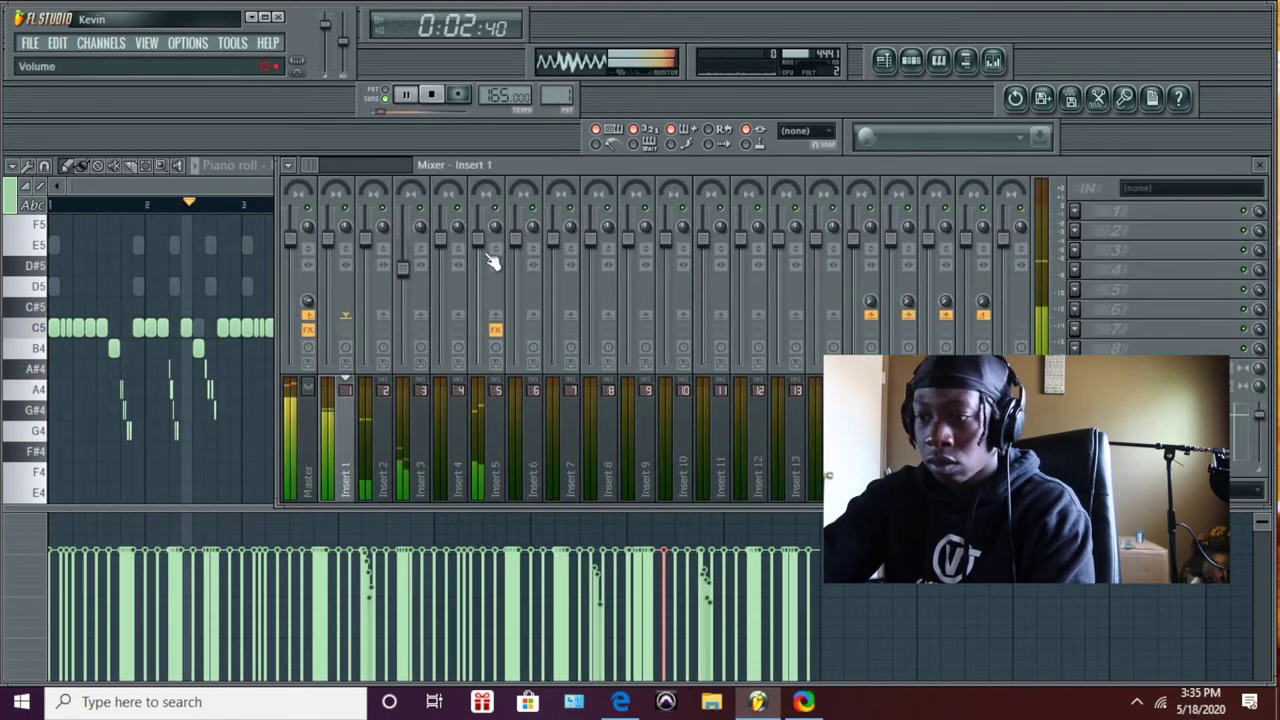
pyautogui.moveTo(486, 252); pyautogui.dragTo(490, 370)
pyautogui.click(404, 271)
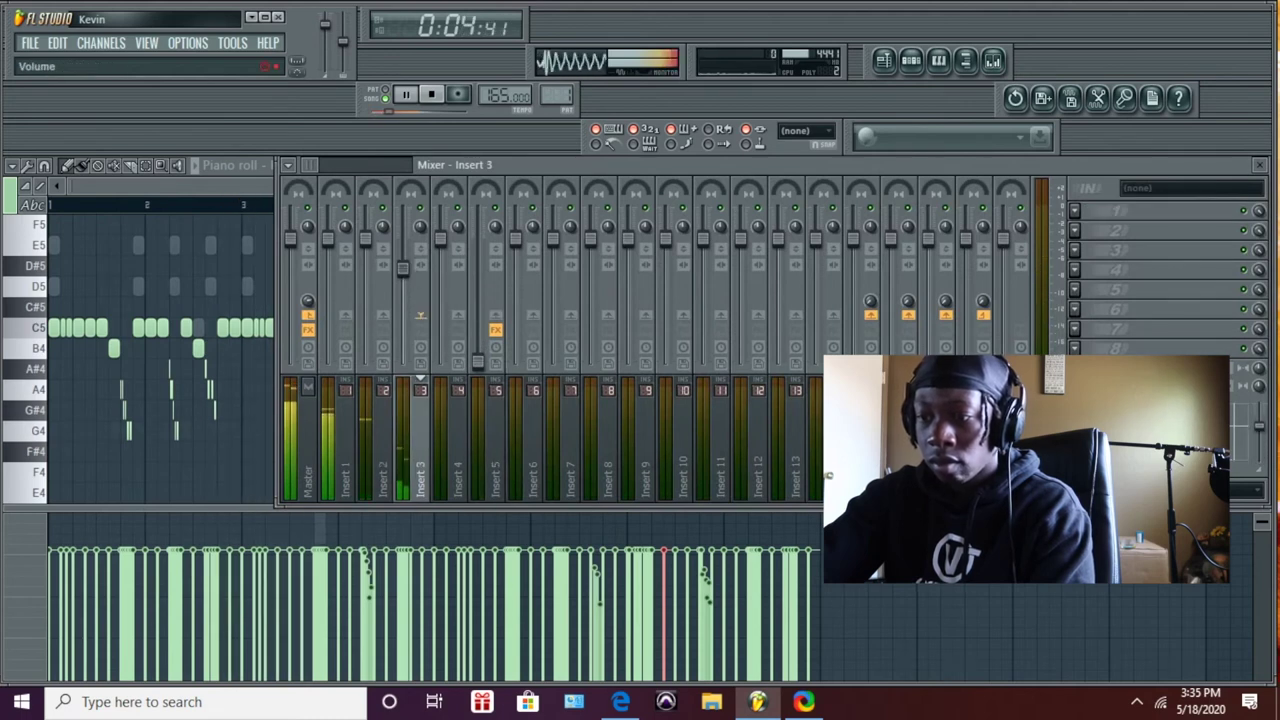
pyautogui.moveTo(483, 368); pyautogui.dragTo(483, 351)
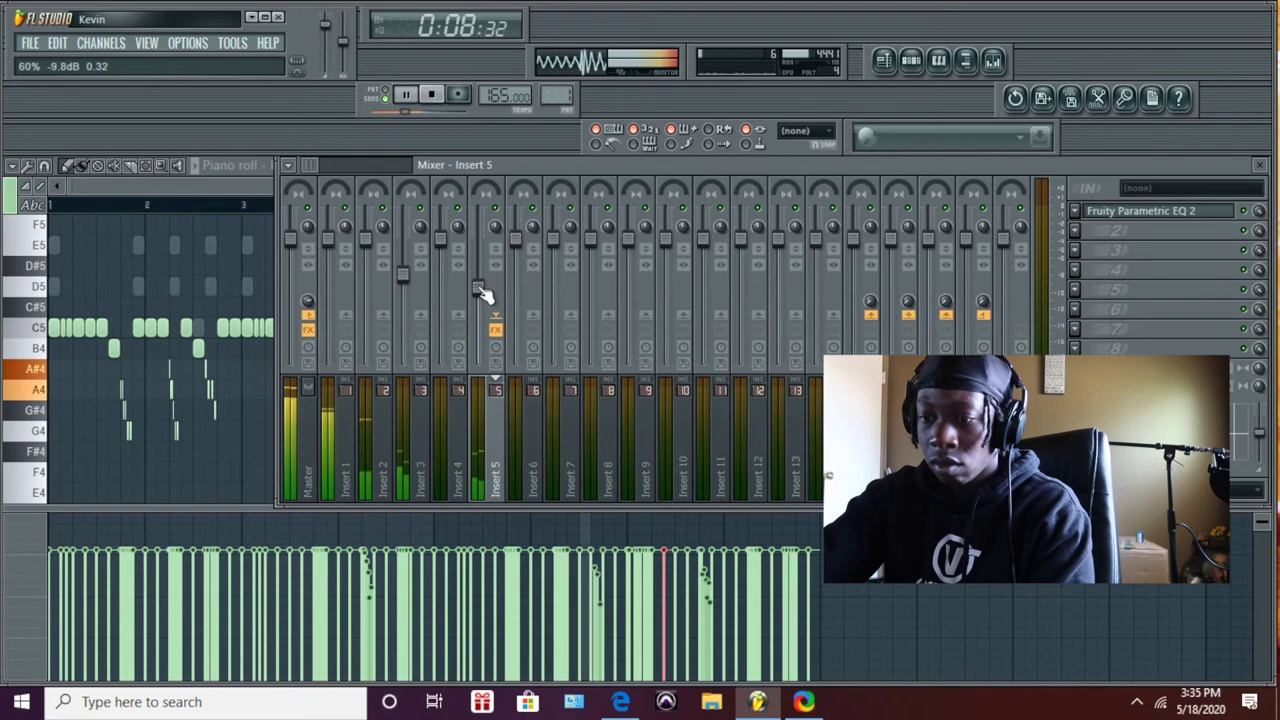
# Add Fruity Parametric EQ 2 to Insert 1, boosting band 2 in the bass and rolling off the treble with band 7
pyautogui.click(345, 437)
pyautogui.click(1075, 212)
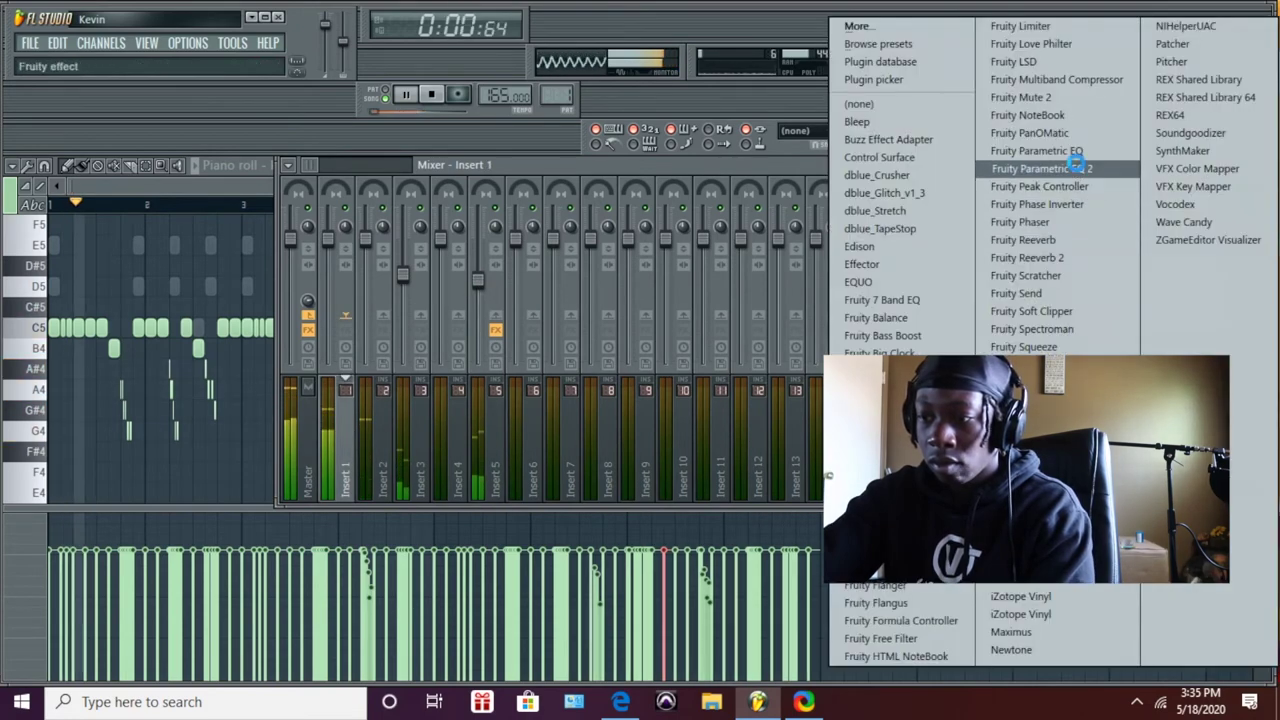
pyautogui.click(1045, 166)
pyautogui.moveTo(357, 437); pyautogui.dragTo(378, 530)
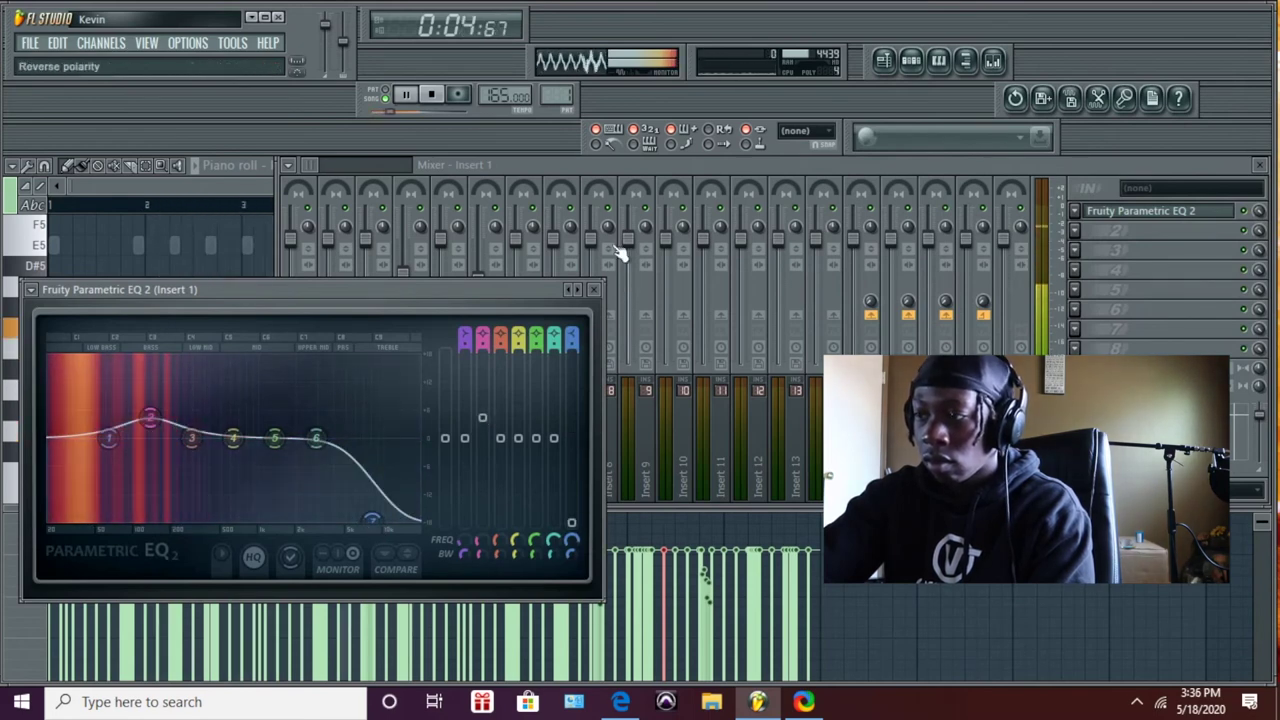
pyautogui.click(593, 289)
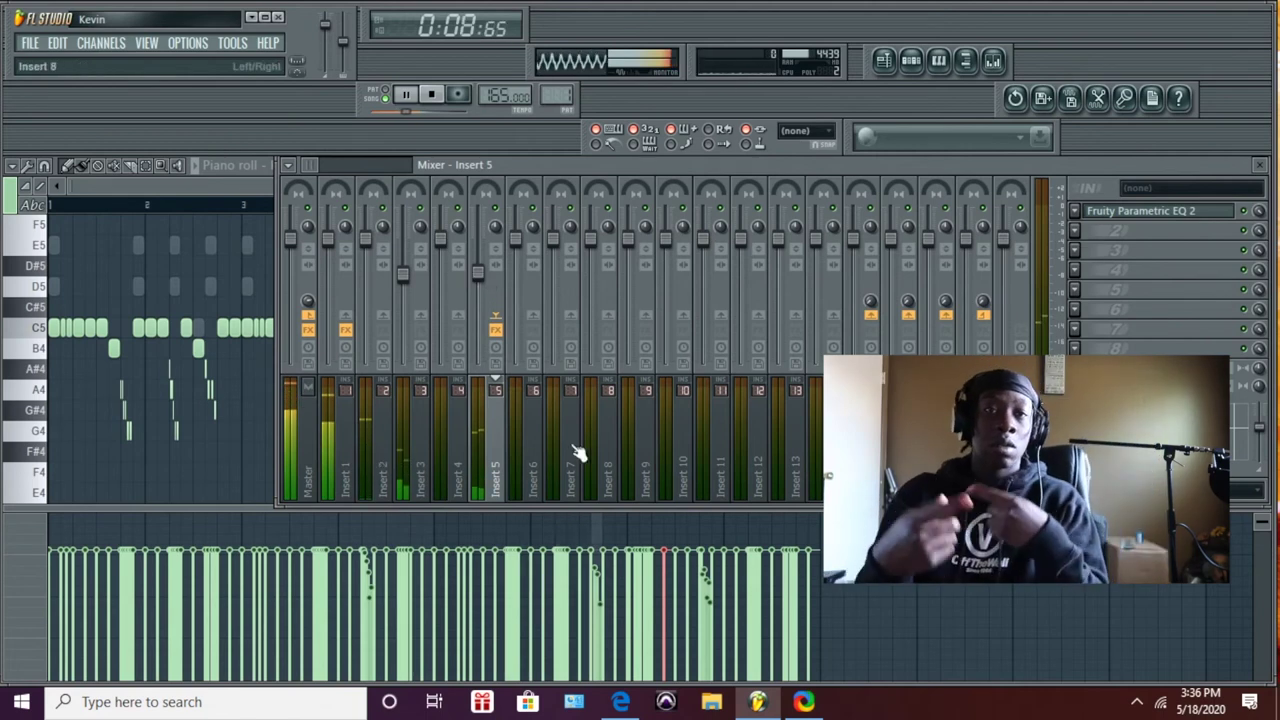
# Move the Pattern 1 clip on Track 2 to start at bar 9, under the second piano loop
pyautogui.click(910, 65)
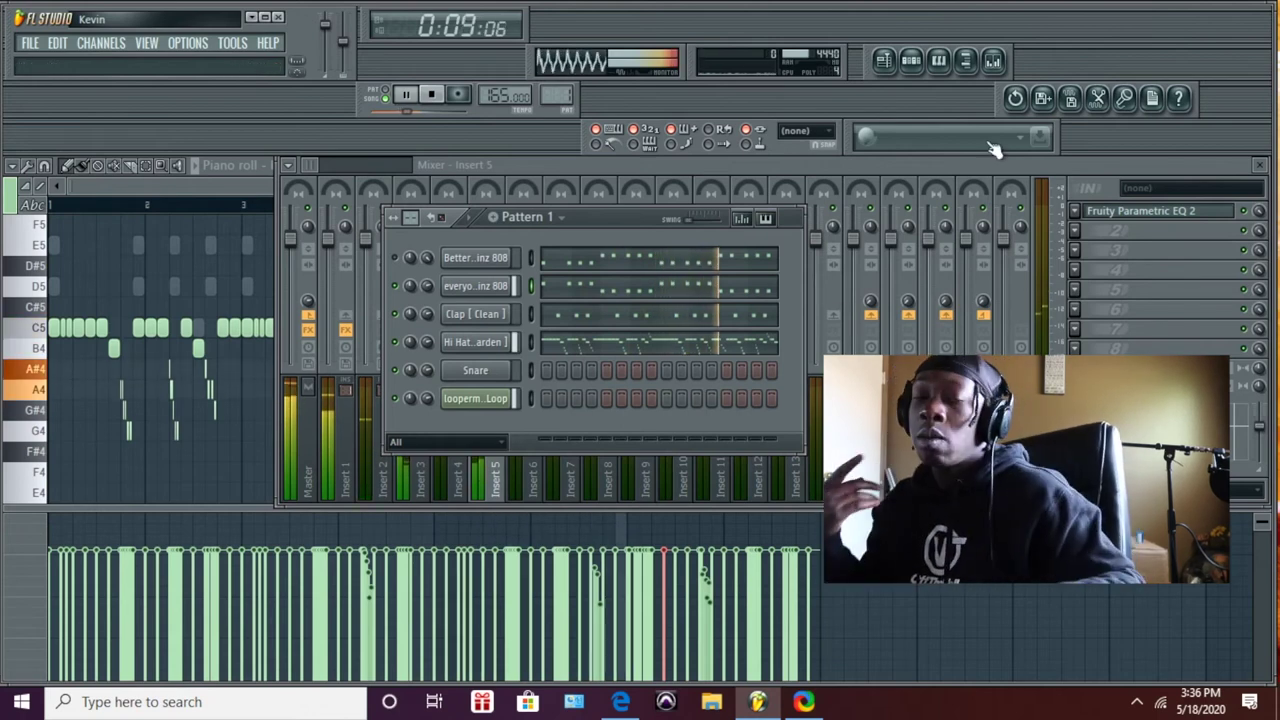
pyautogui.click(905, 60)
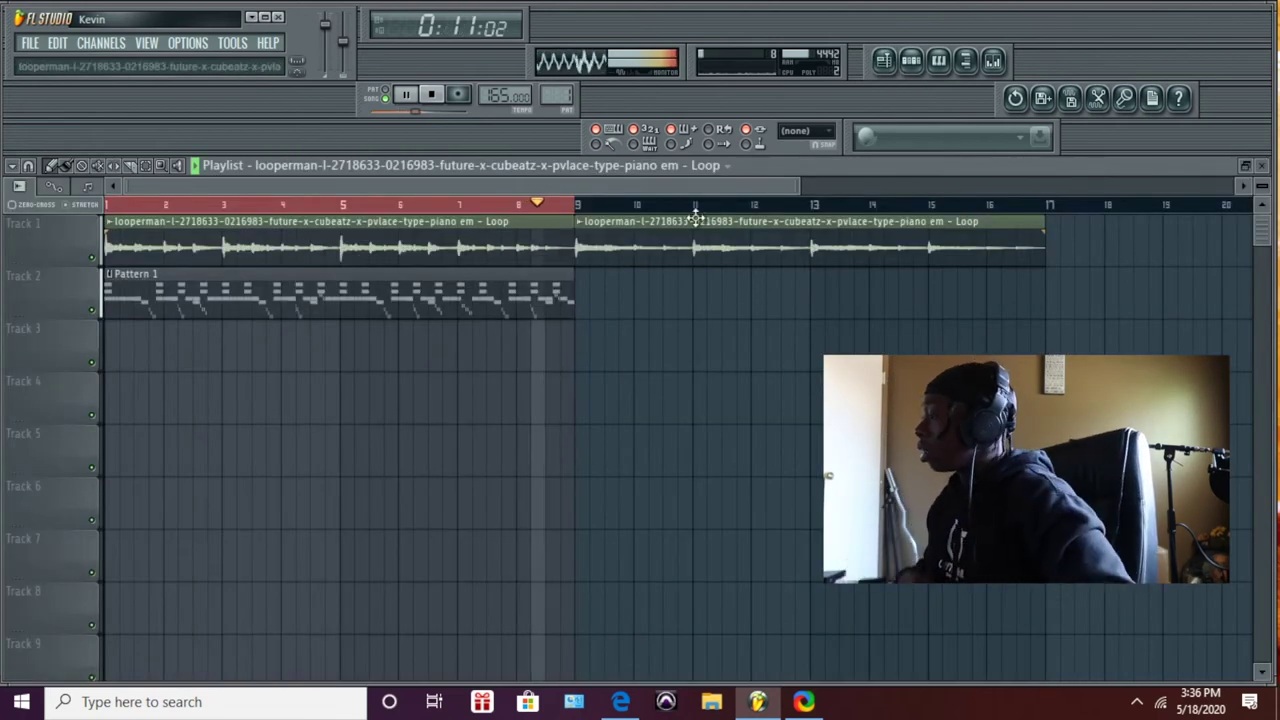
pyautogui.moveTo(805, 183); pyautogui.dragTo(1238, 185)
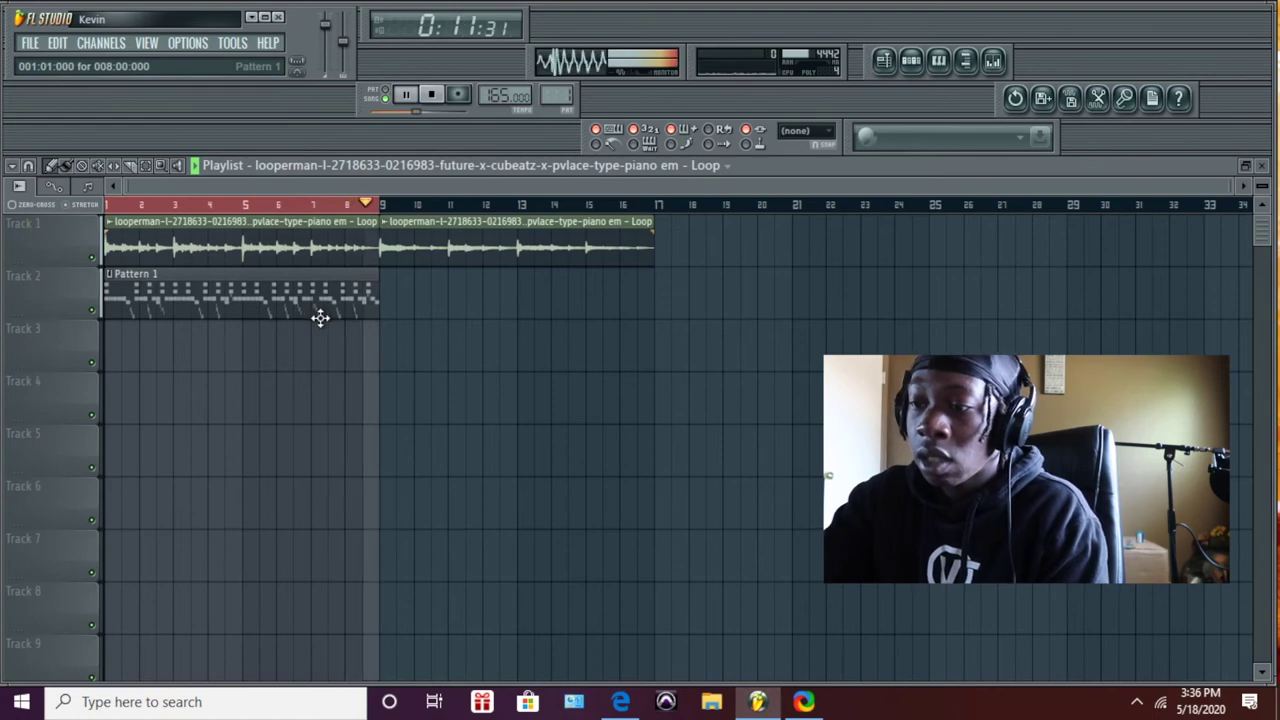
pyautogui.click(289, 306)
pyautogui.moveTo(217, 316); pyautogui.dragTo(463, 305)
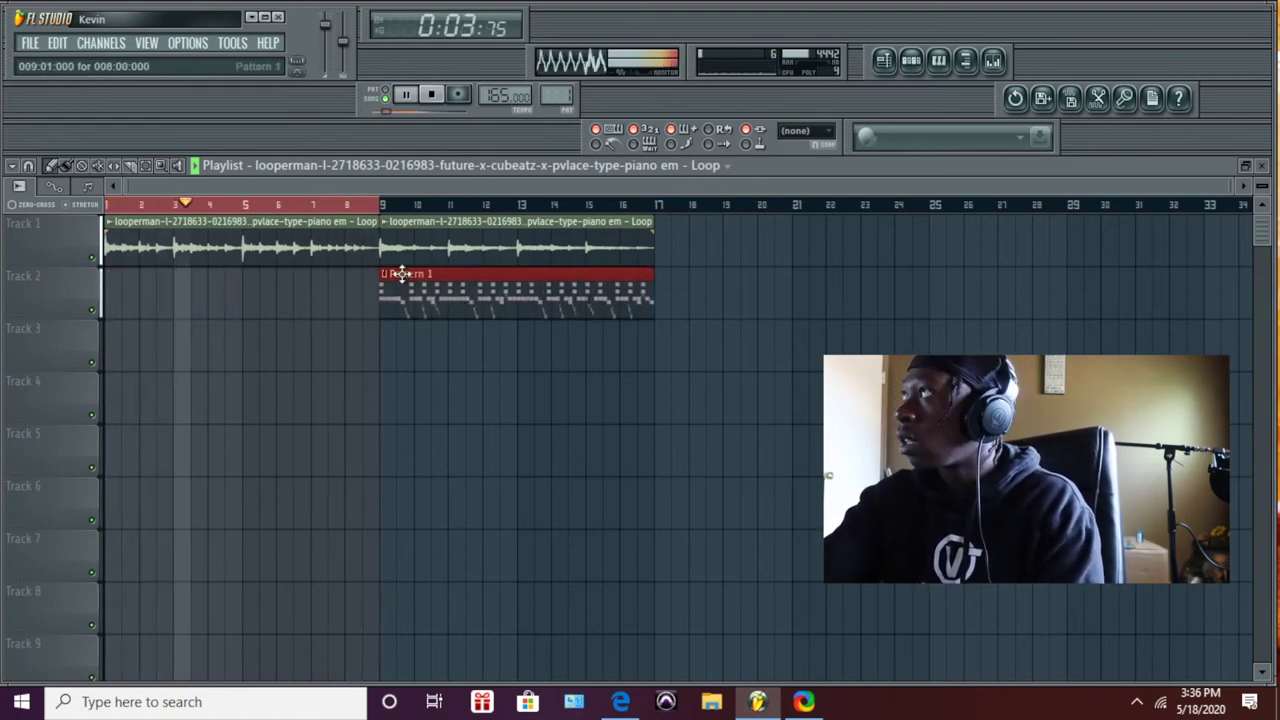
# Clear the playlist's time selection and play the song from the middle of bar 8 to hear the drums enter
pyautogui.click(365, 205)
pyautogui.click(350, 208)
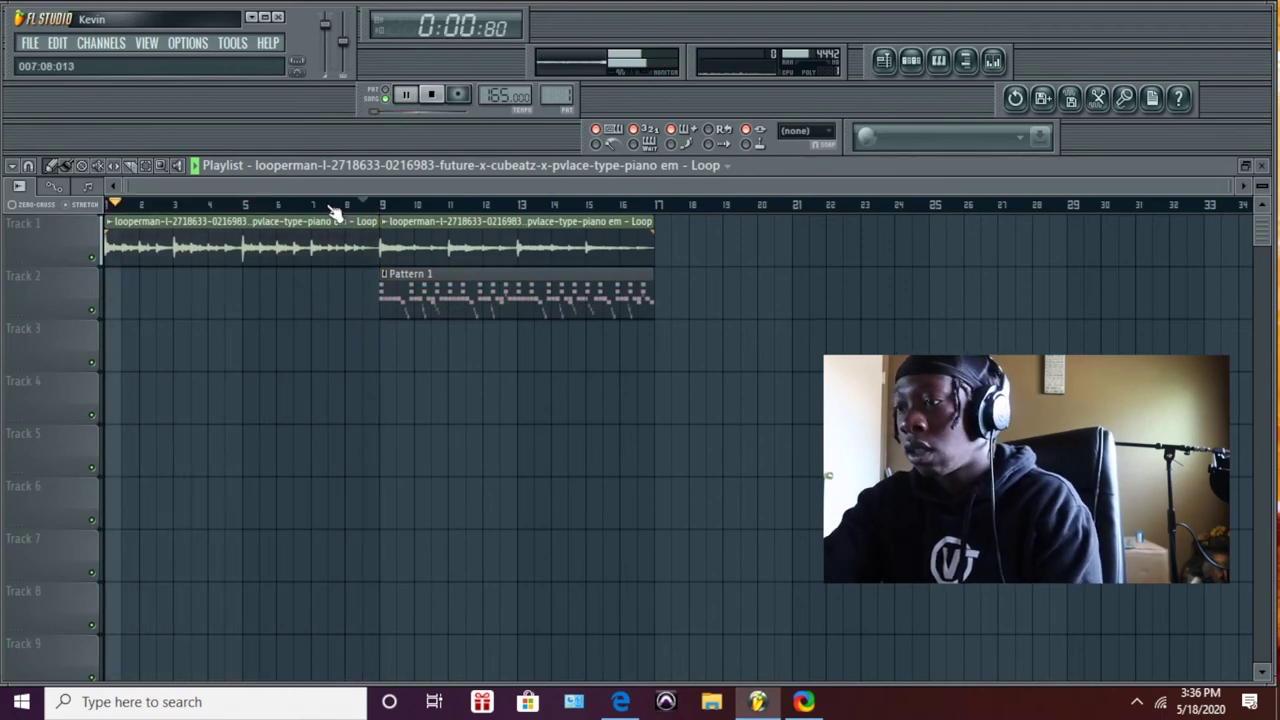
pyautogui.click(360, 207)
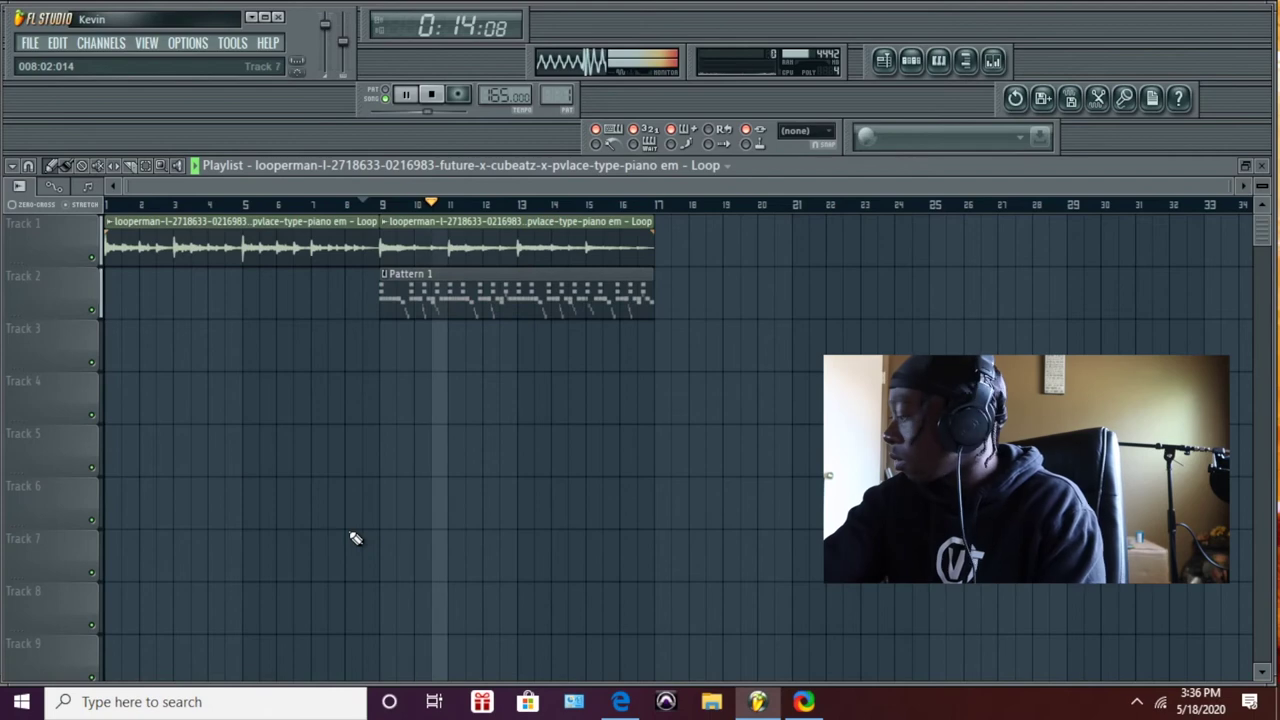
# Adjust the level of the everyone has this spinz 808 channel slightly and play the transition into bar 9
pyautogui.click(918, 63)
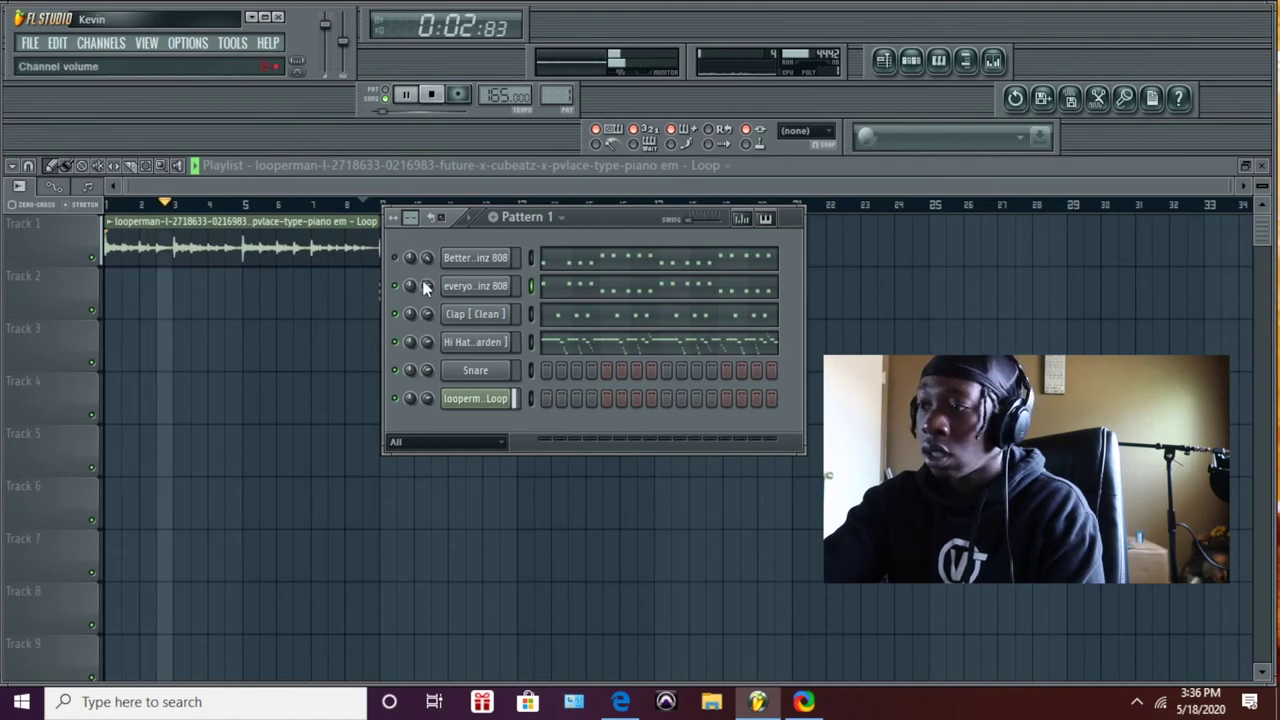
pyautogui.moveTo(410, 285); pyautogui.dragTo(410, 280)
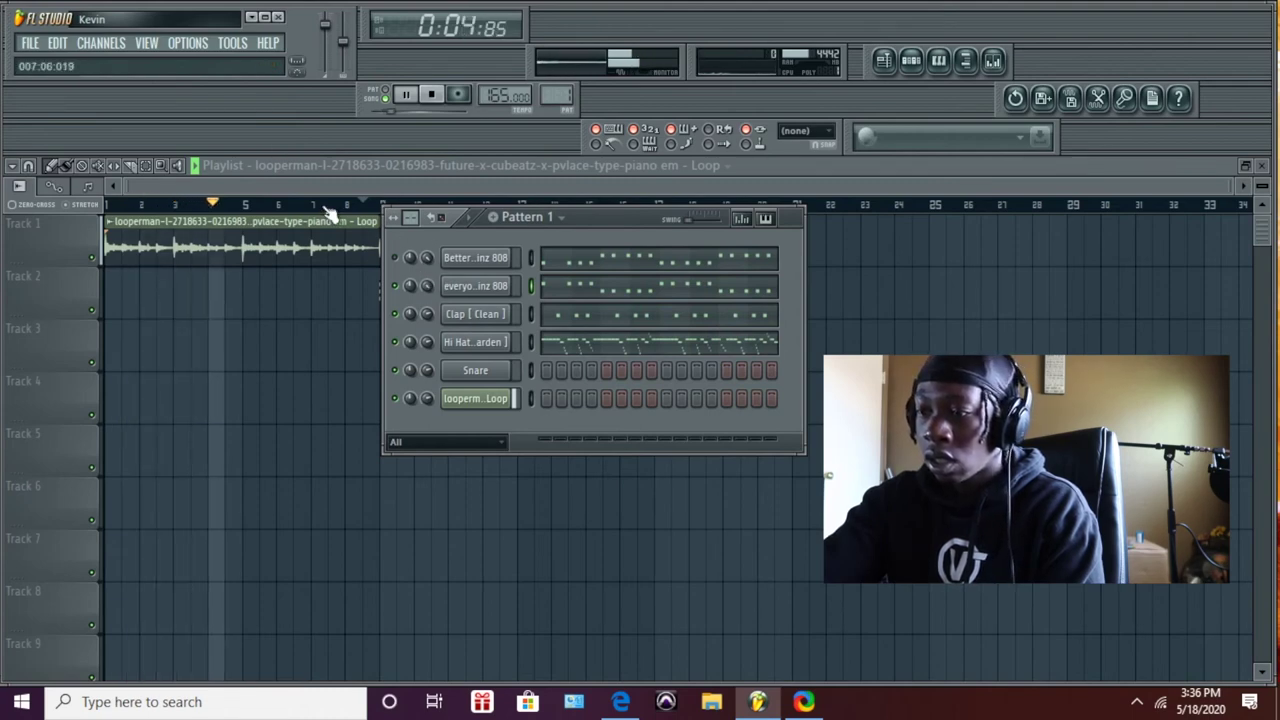
pyautogui.click(360, 218)
pyautogui.click(372, 204)
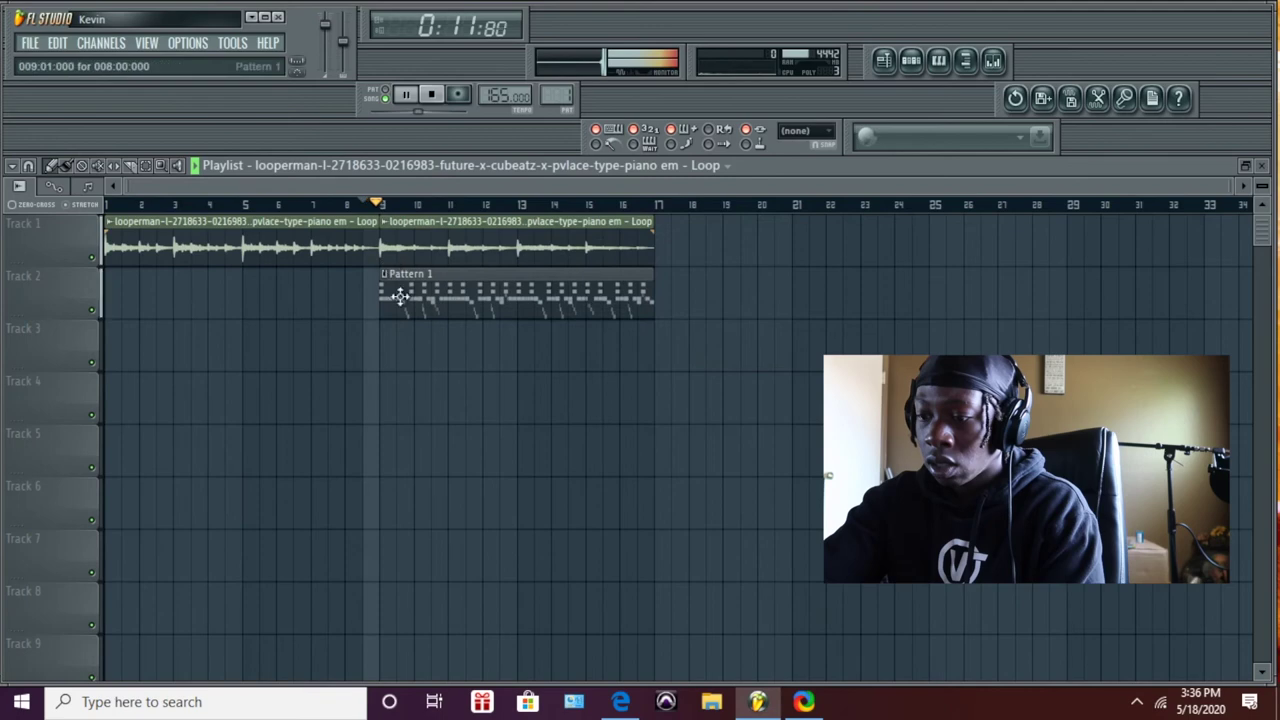
# Check which mixer track the everyone has this spinz 808 channel is routed to
pyautogui.click(993, 62)
pyautogui.click(911, 62)
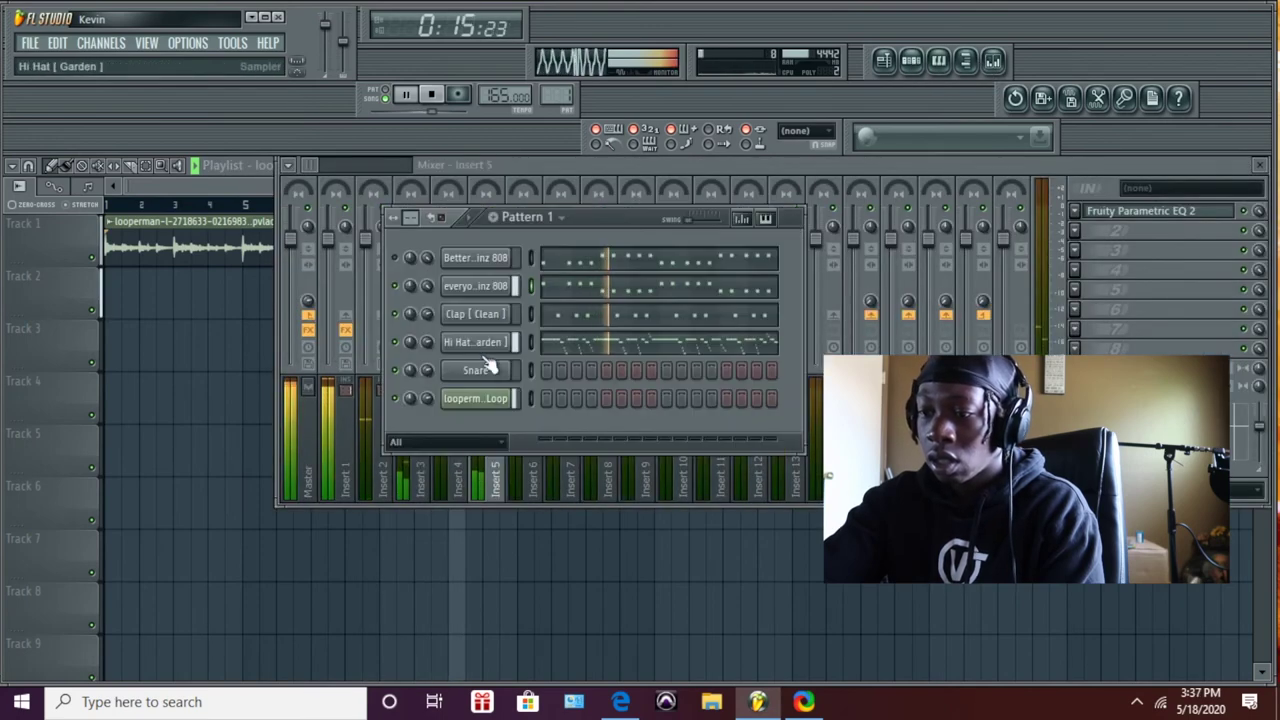
pyautogui.click(482, 284)
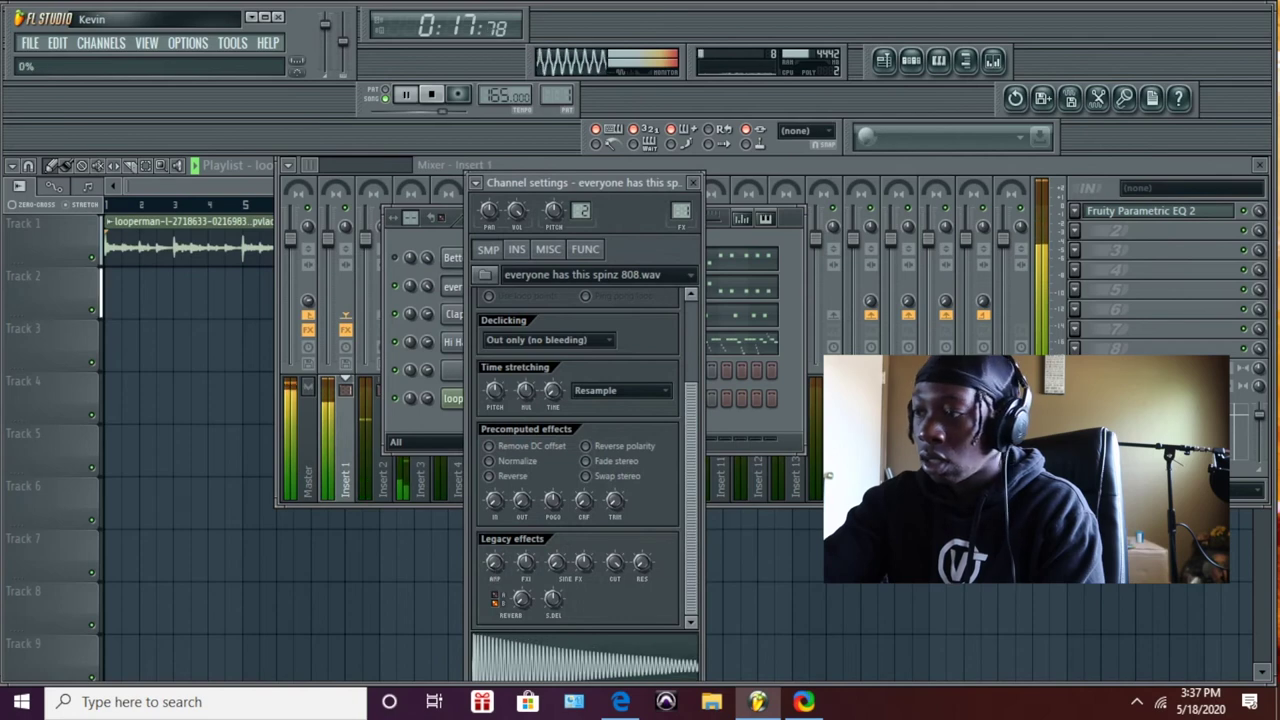
pyautogui.click(697, 183)
# Reduce the band 2 bass boost in Insert 1's Fruity Parametric EQ 2 and shift it slightly higher in frequency
pyautogui.click(345, 477)
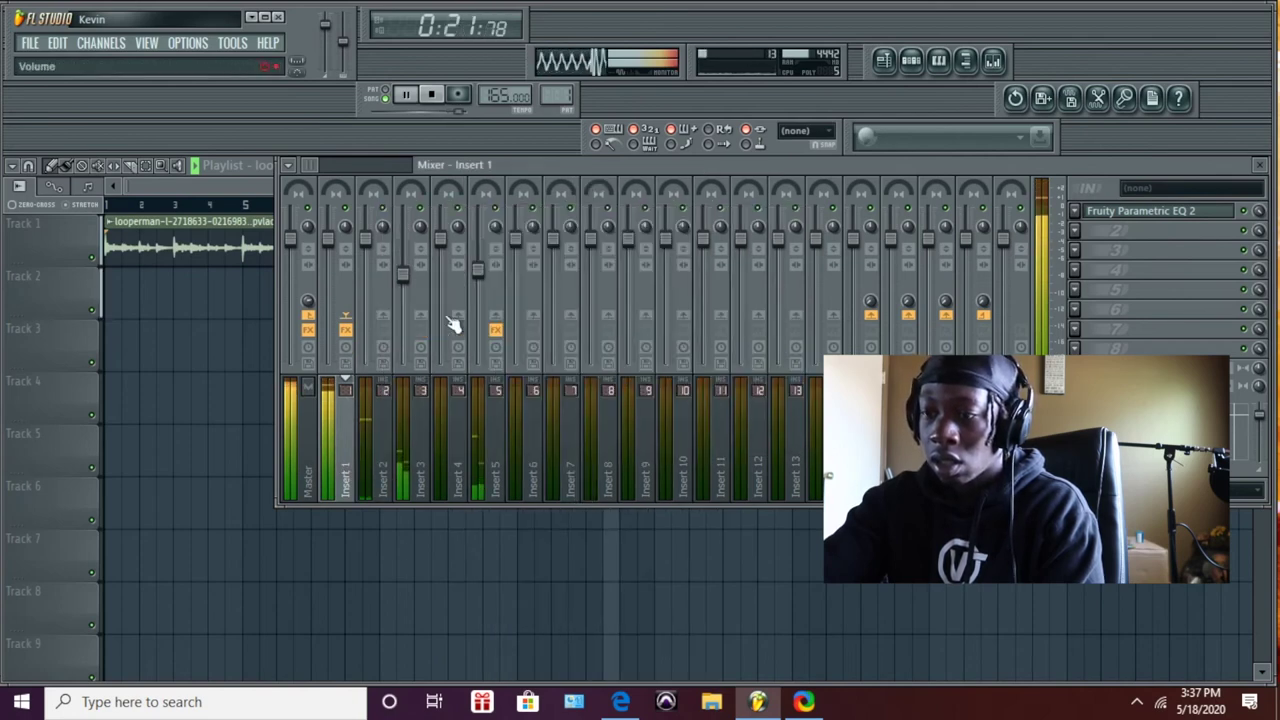
pyautogui.click(1132, 213)
pyautogui.moveTo(150, 425); pyautogui.dragTo(162, 430)
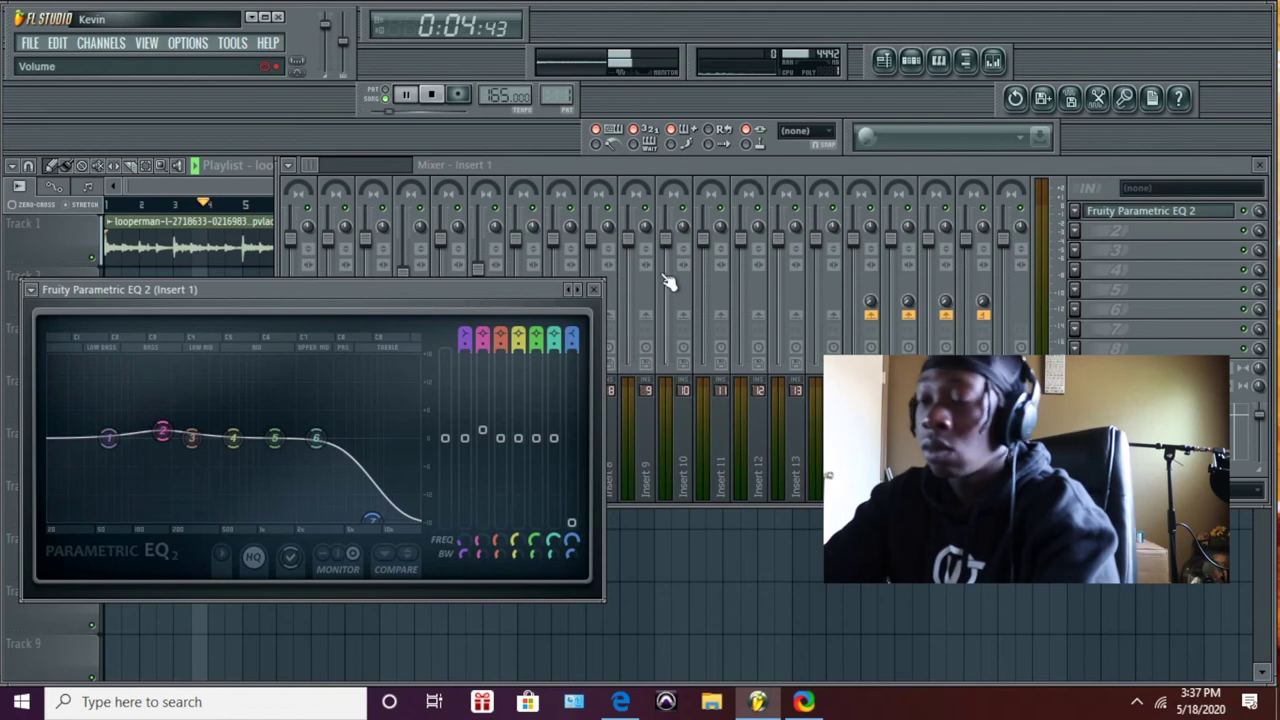
pyautogui.click(594, 290)
# Move the Pattern 1 clip on Track 2 from bar 9 to bar 1 and stop playback
pyautogui.click(288, 188)
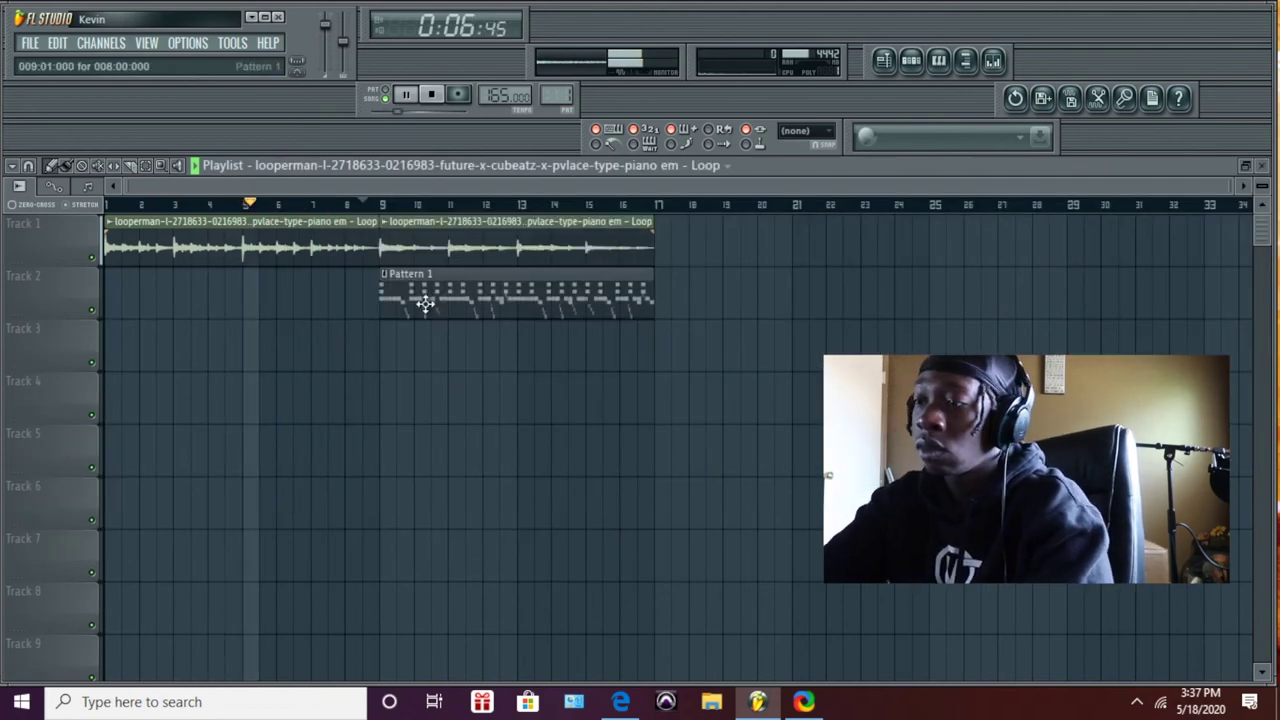
pyautogui.moveTo(429, 306); pyautogui.dragTo(154, 306)
pyautogui.click(433, 96)
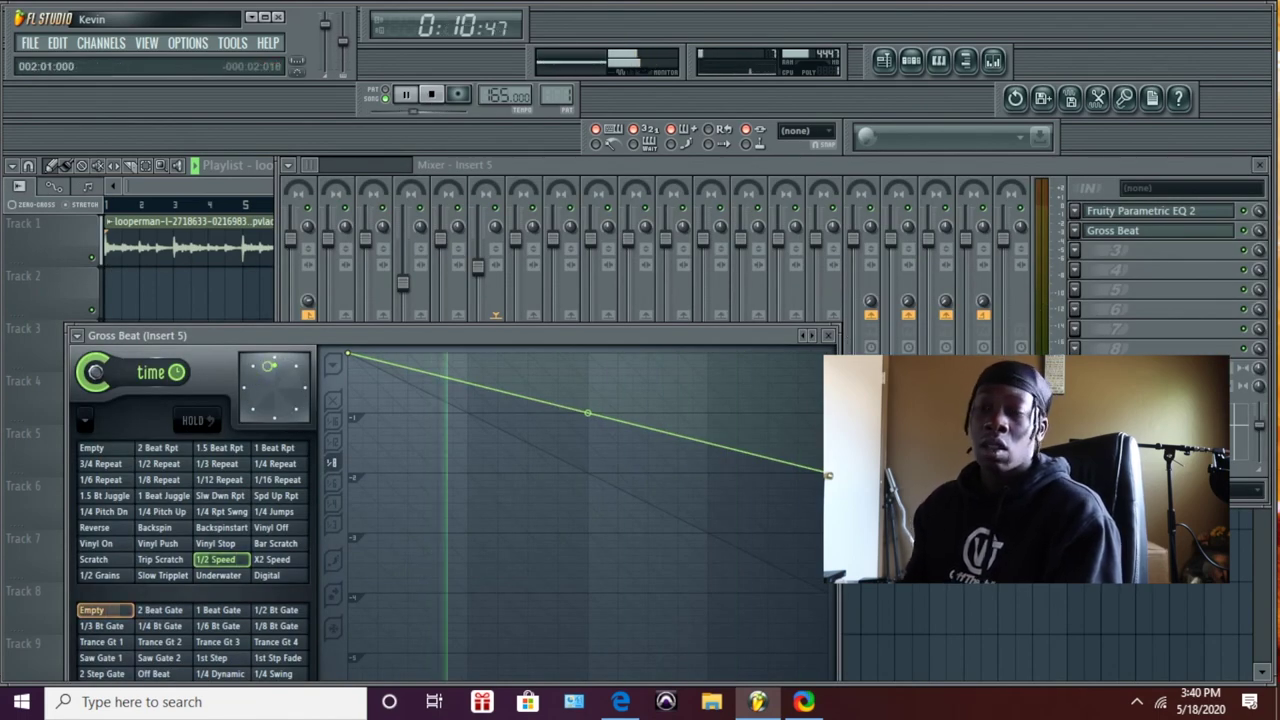
# Close Gross Beat and the mixer, and place the Pattern 1 clip at bar 1 under the first piano loop
pyautogui.click(828, 335)
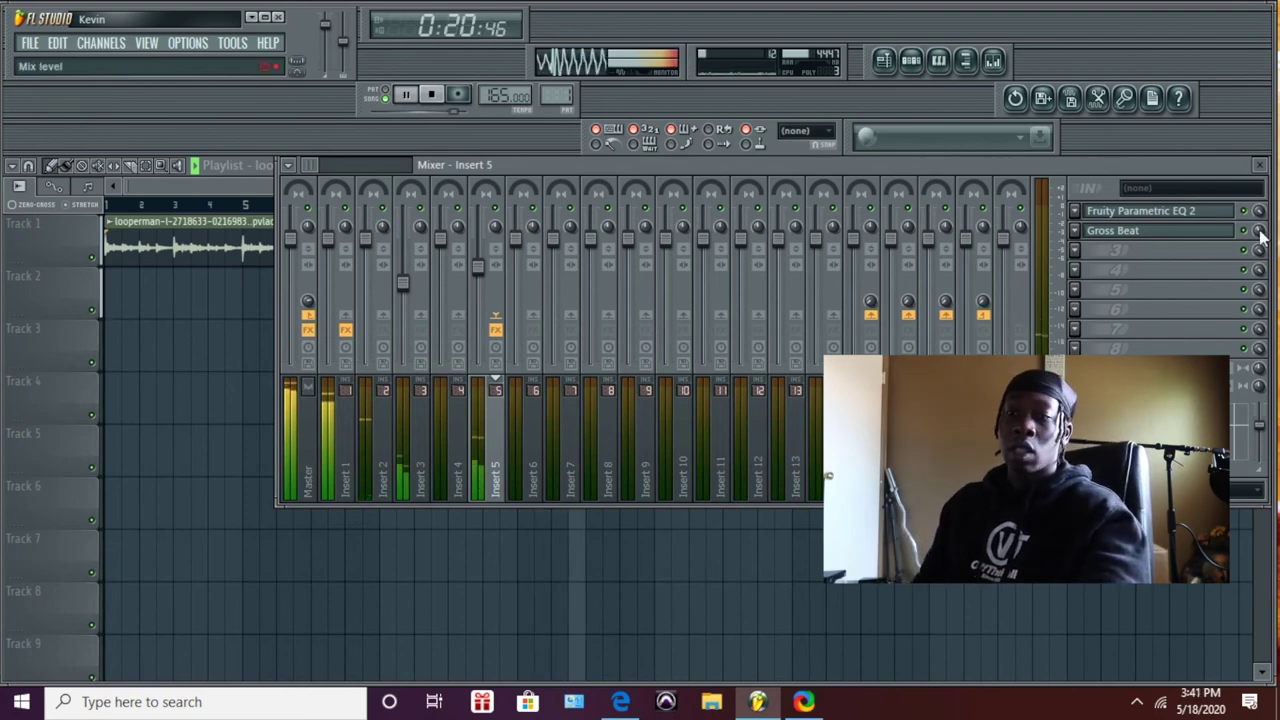
pyautogui.click(1259, 164)
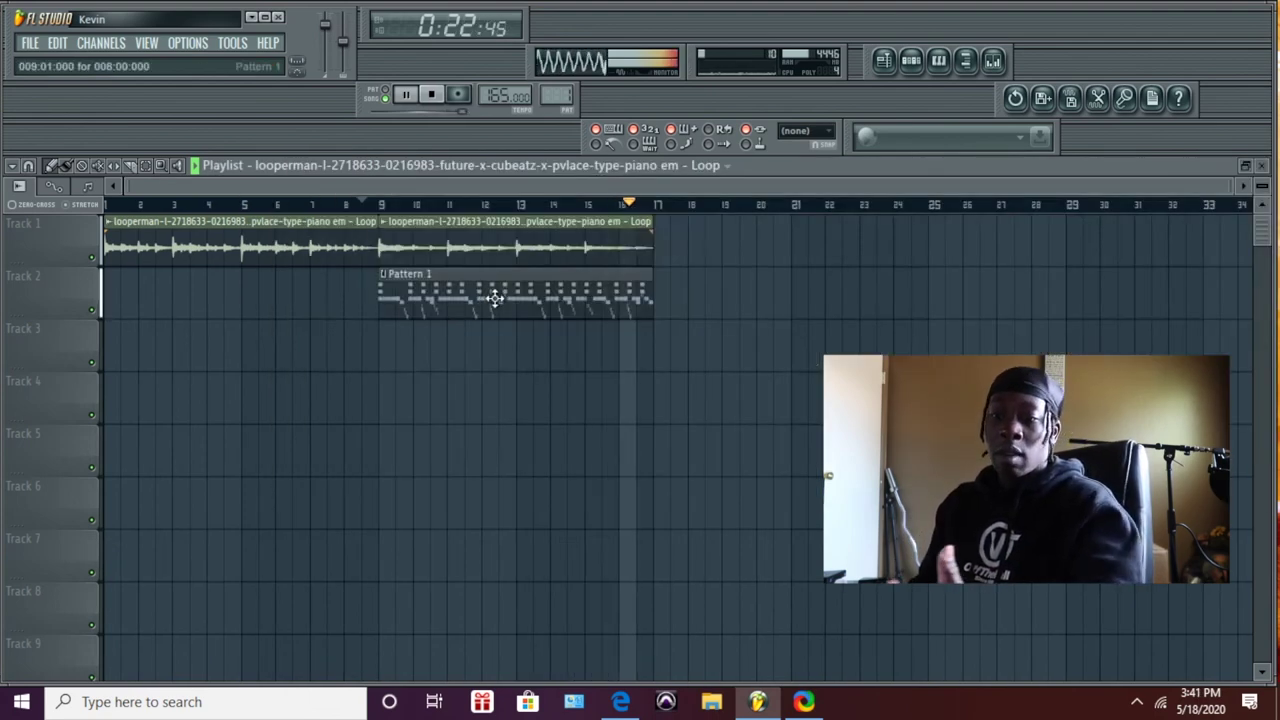
pyautogui.moveTo(494, 298); pyautogui.dragTo(218, 298)
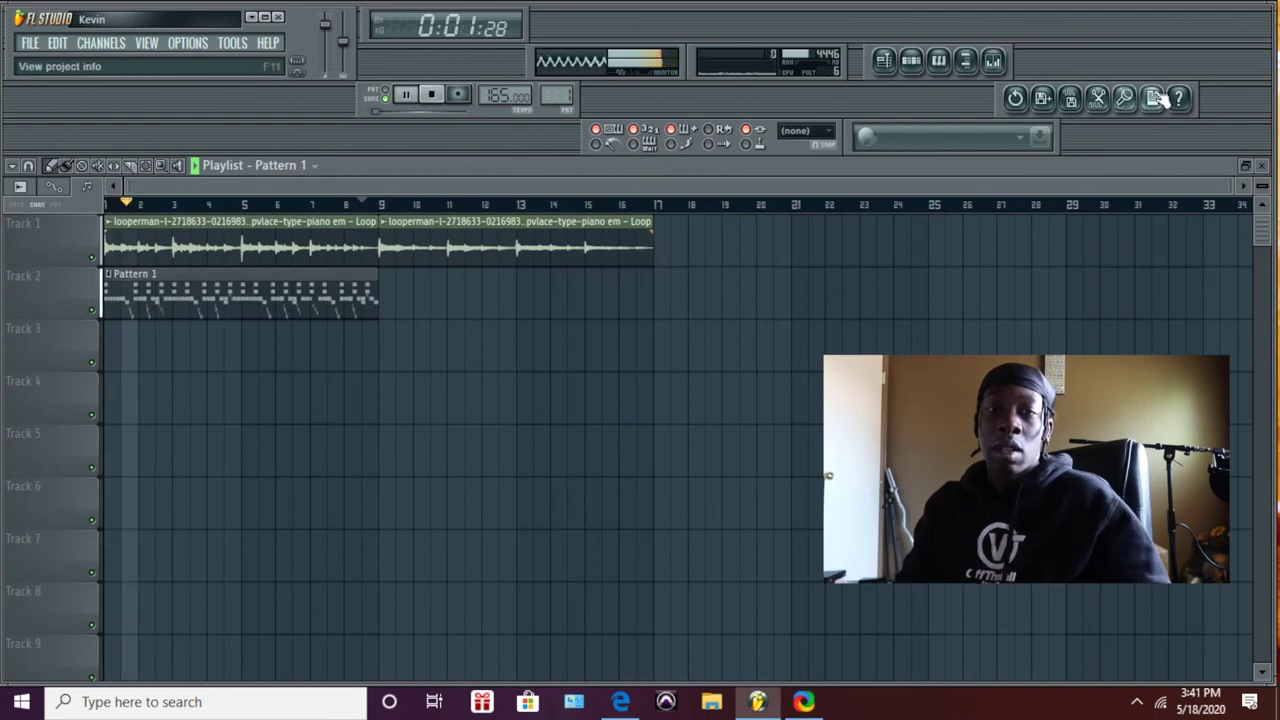
# Load the Flanging preset in Gross Beat on Insert 5, select the WishWash time slot, and return to the playlist
pyautogui.click(994, 62)
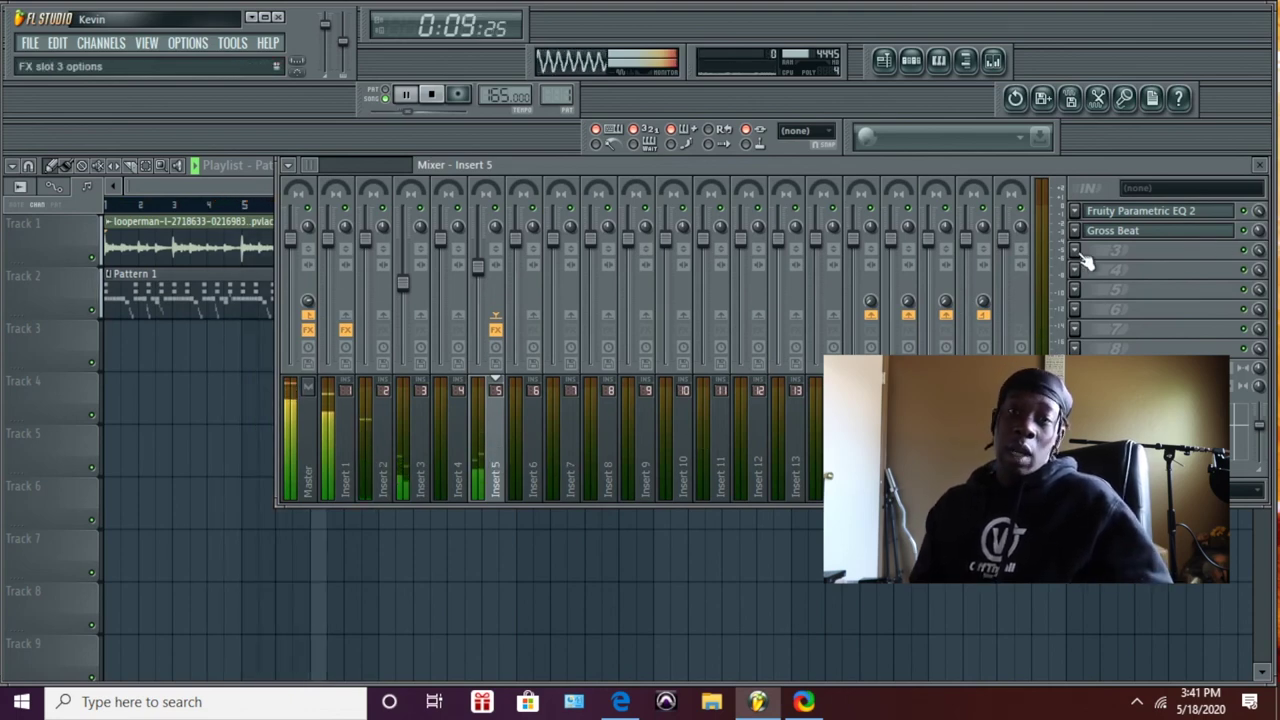
pyautogui.click(256, 200)
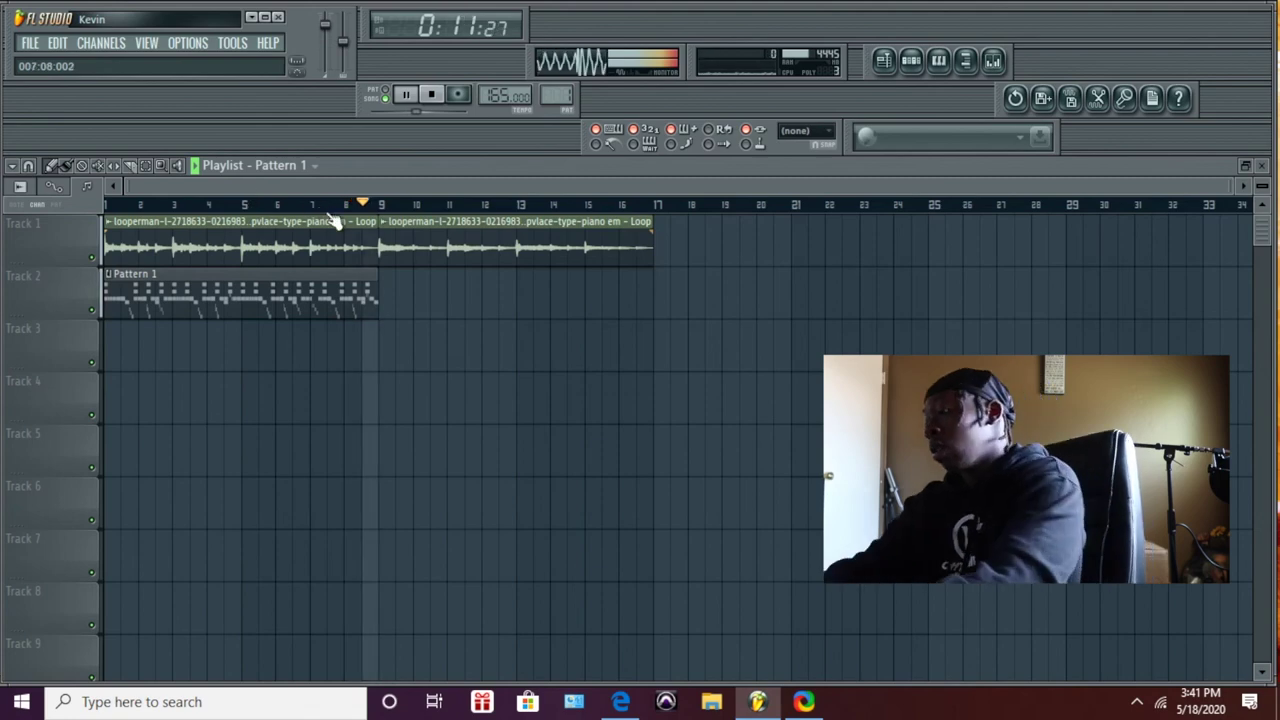
pyautogui.click(993, 60)
pyautogui.click(1150, 228)
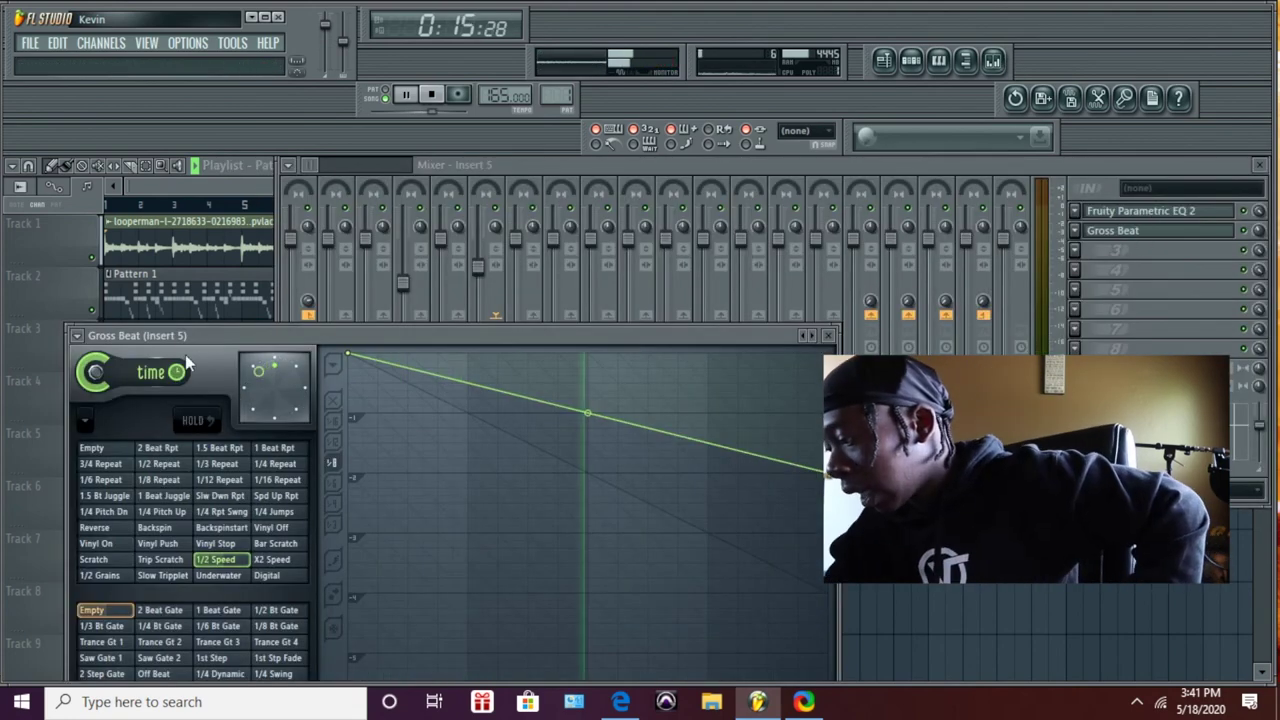
pyautogui.click(79, 333)
pyautogui.moveTo(140, 366)
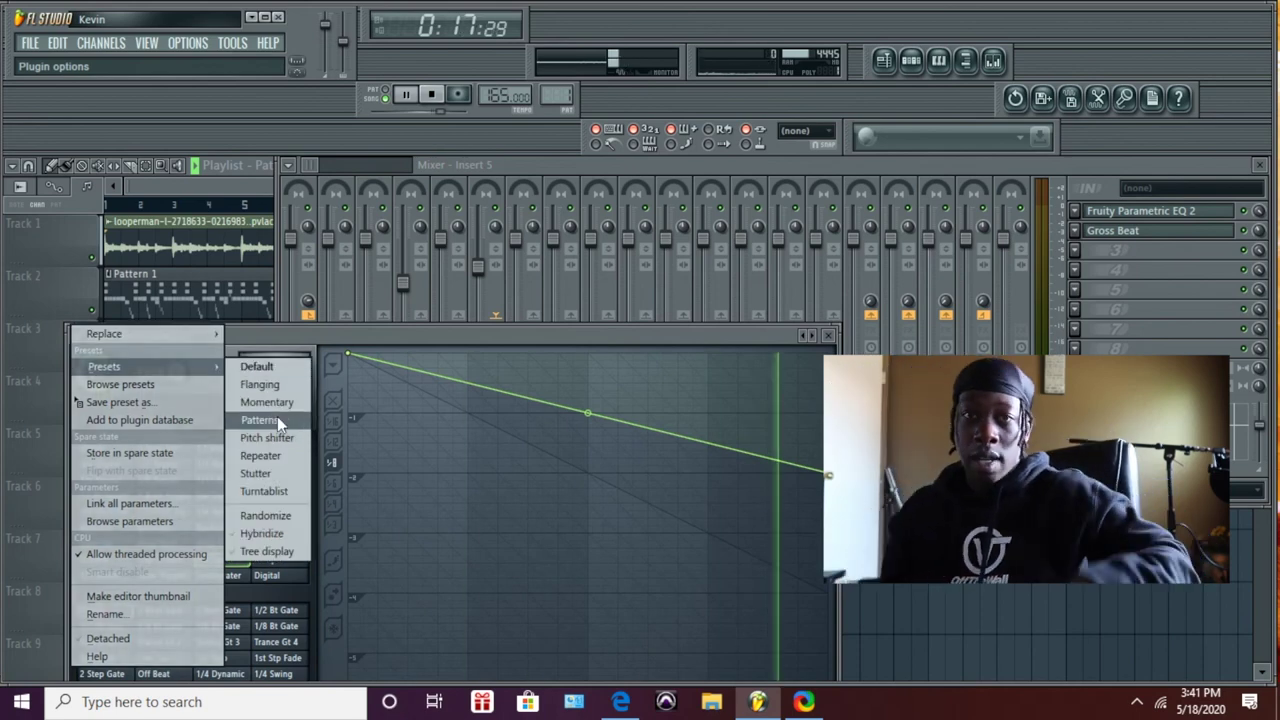
pyautogui.click(258, 381)
pyautogui.click(240, 467)
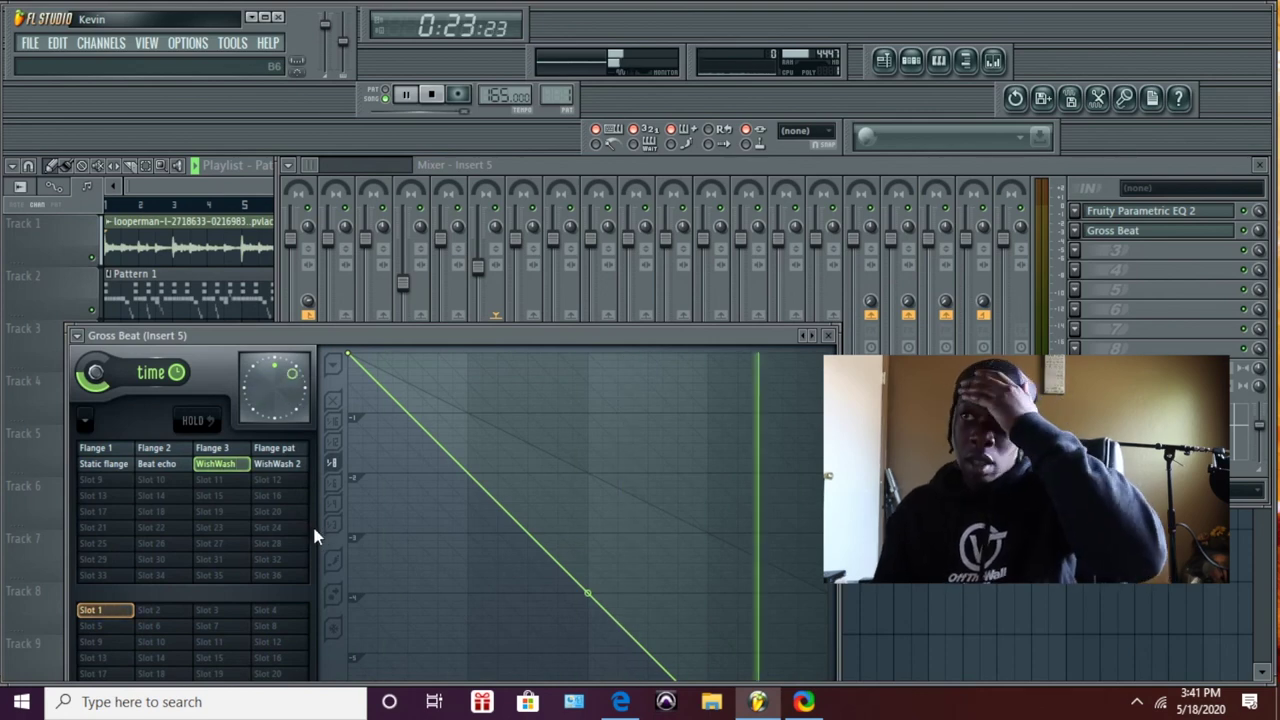
pyautogui.click(828, 335)
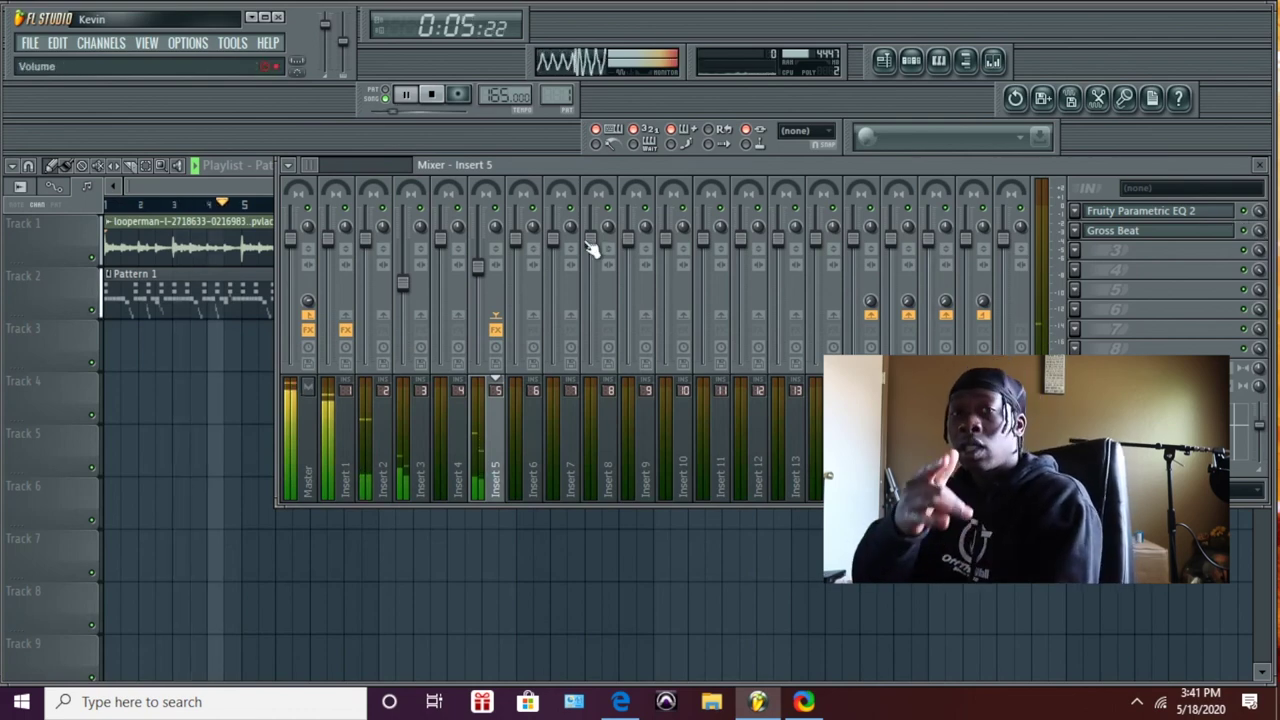
pyautogui.click(257, 193)
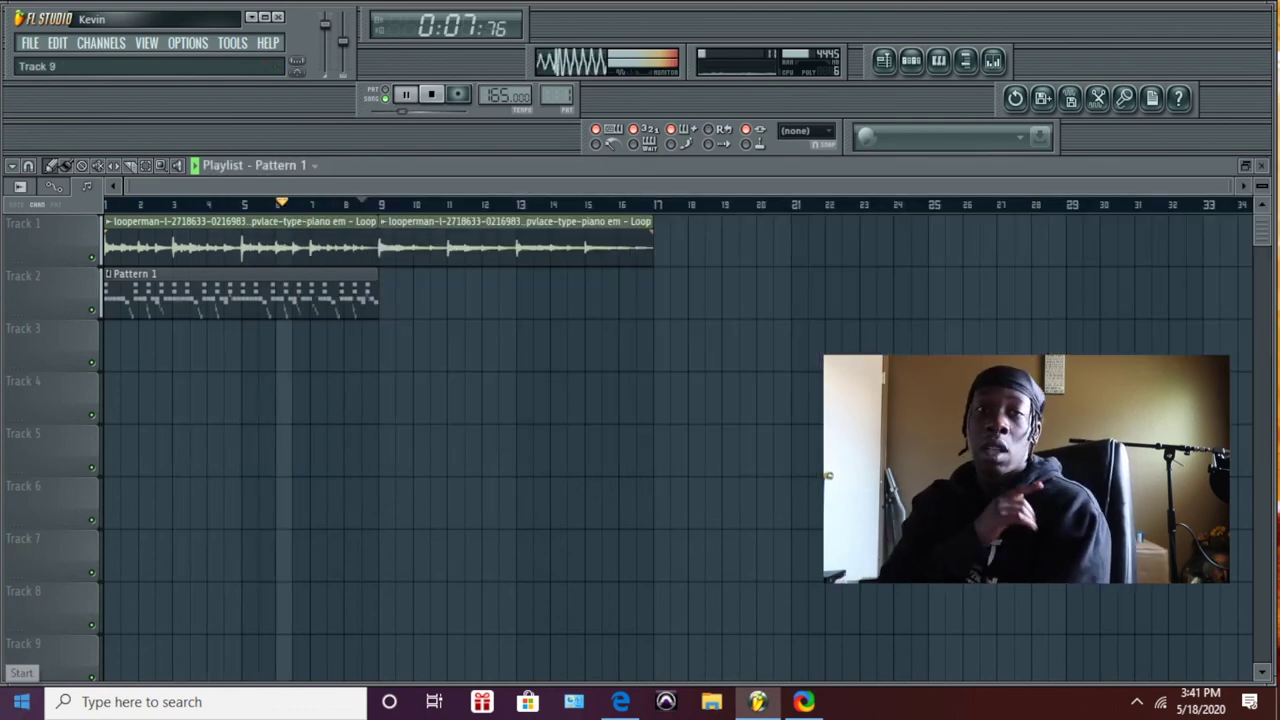